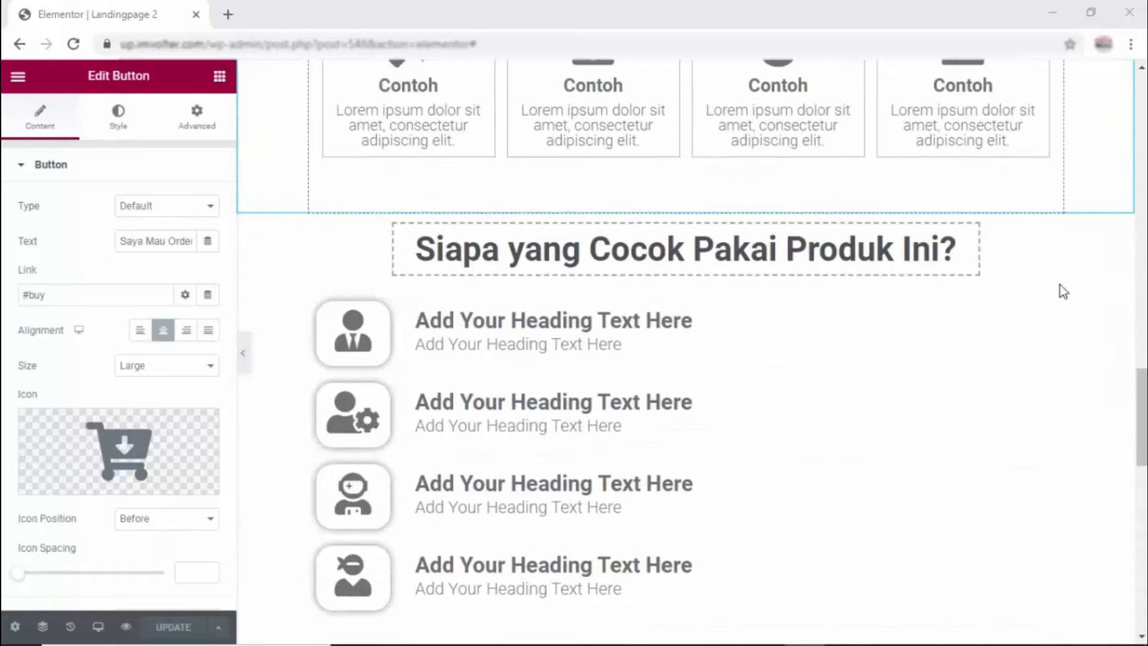
- Add a single-column section below the testimonials and place a Spacer widget in it
scroll(1060, 284, down, 4)
scroll(1060, 283, down, 5)
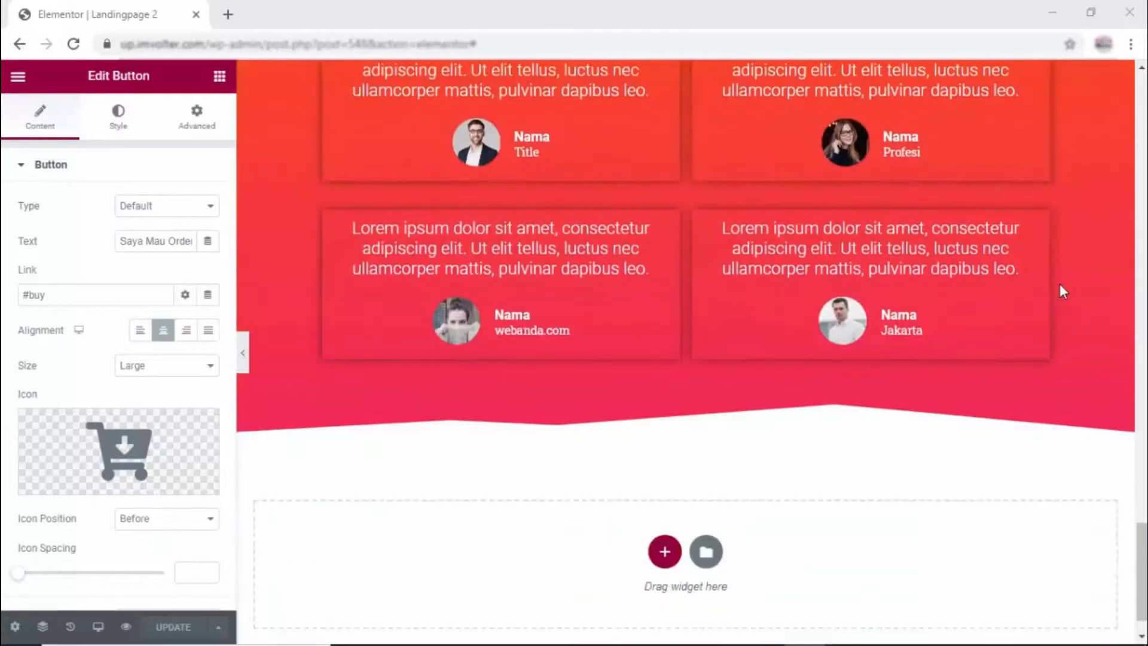
scroll(723, 387, down, 1)
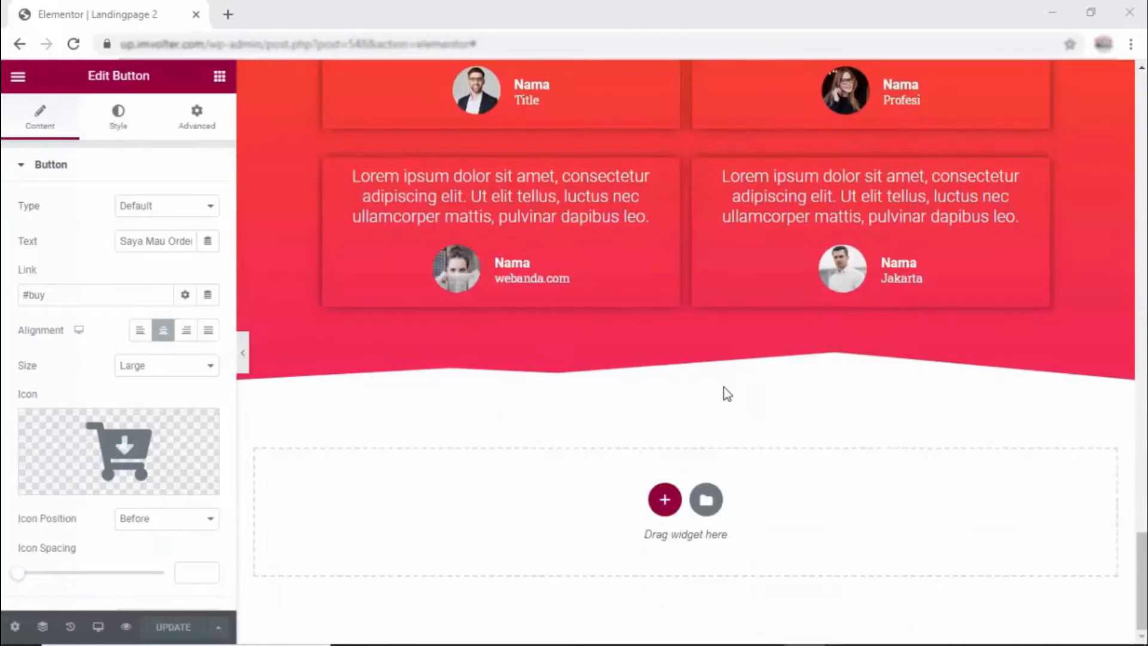
click(664, 499)
click(465, 548)
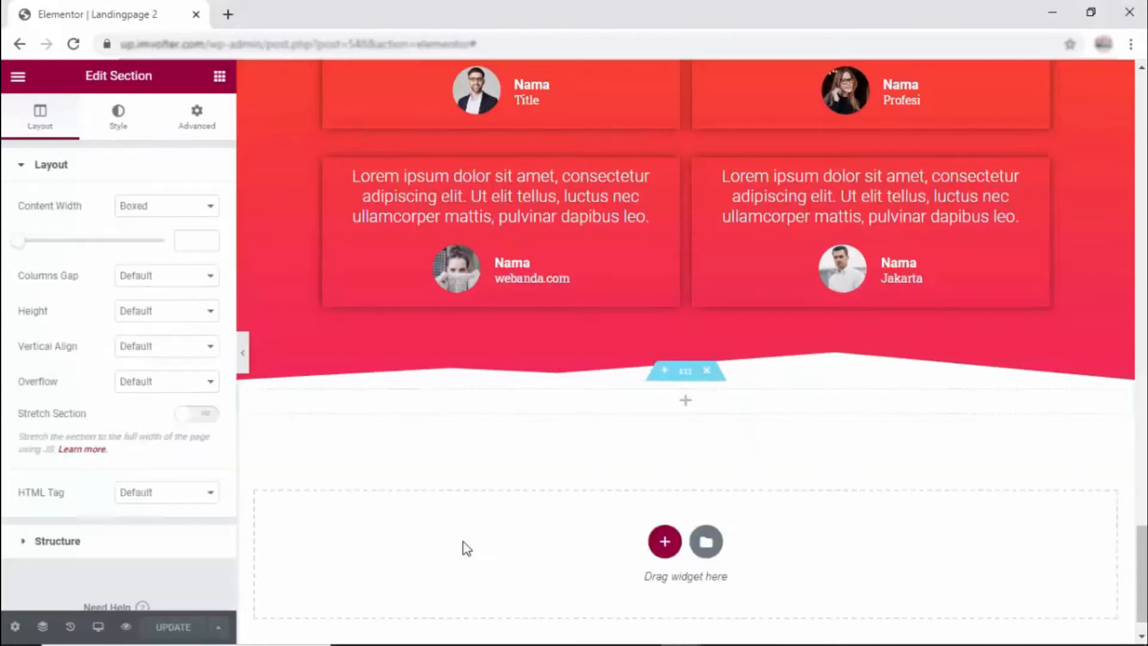
click(220, 76)
drag(192, 457, 586, 412)
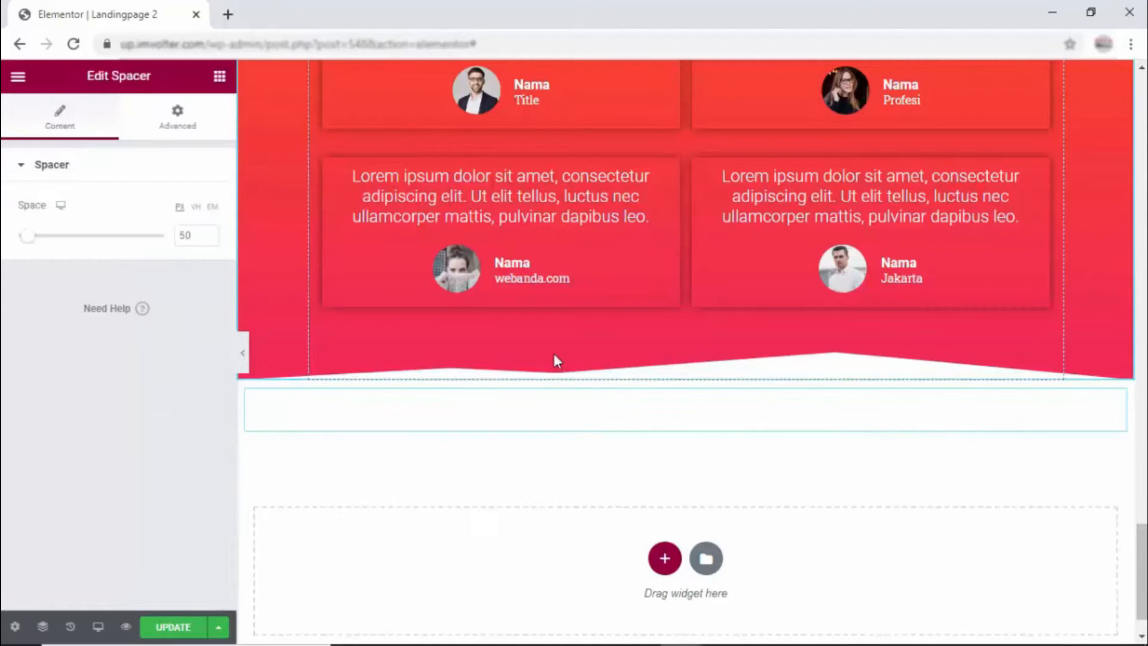
- Add another single-column section with a boxed content width of 700 and insert a two-column inner section in it
click(664, 558)
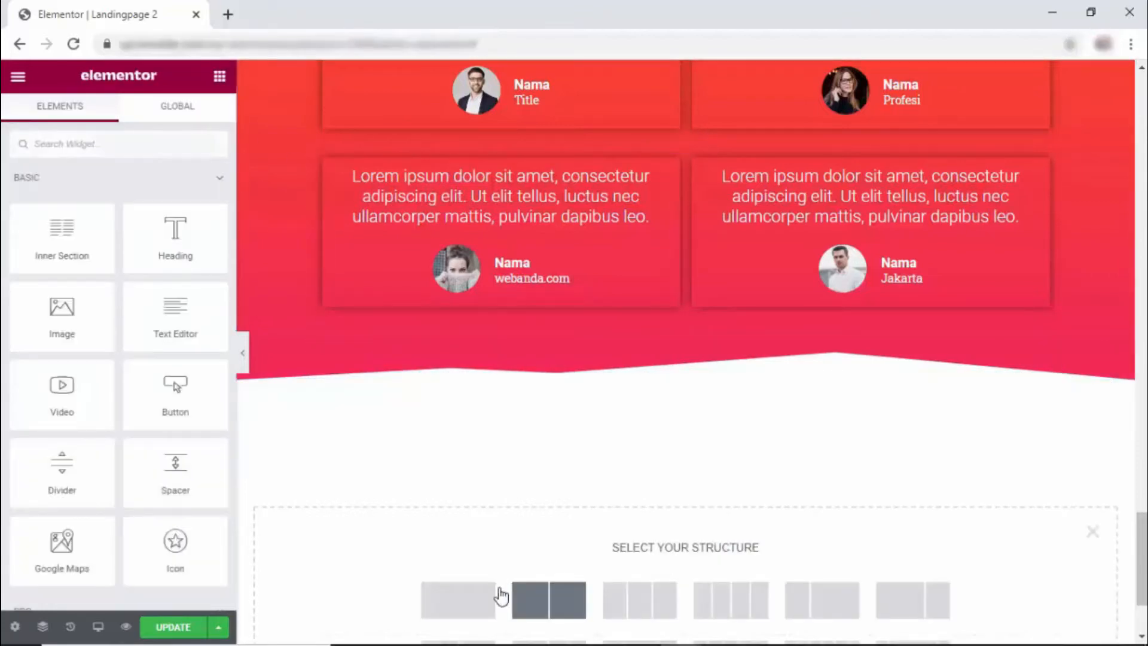
click(463, 600)
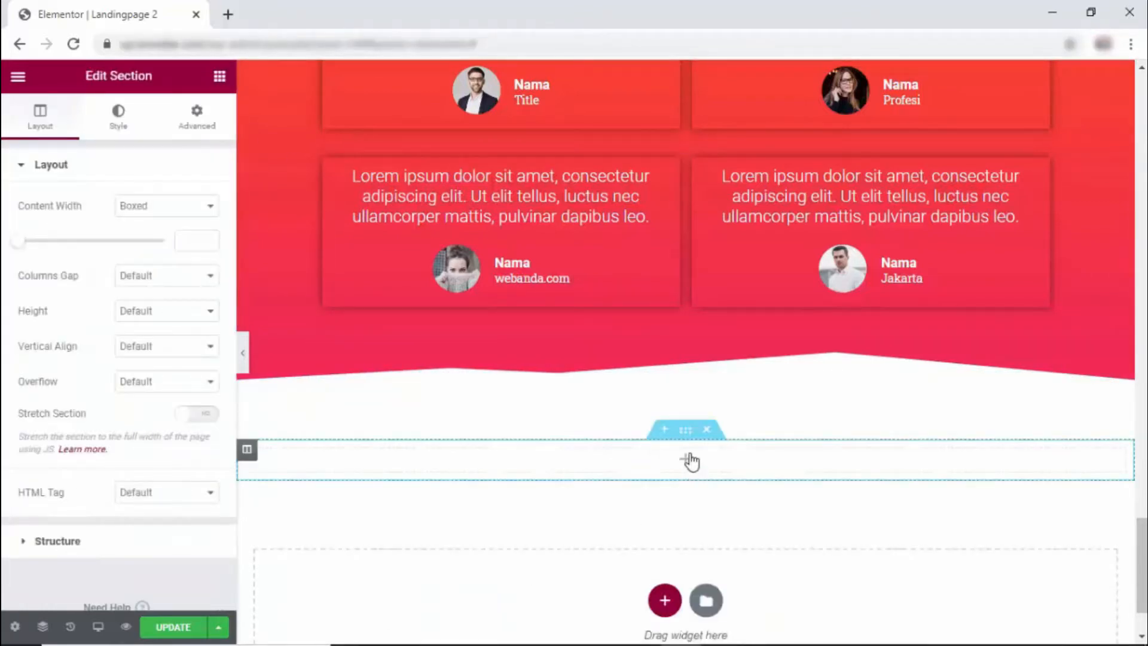
click(193, 240)
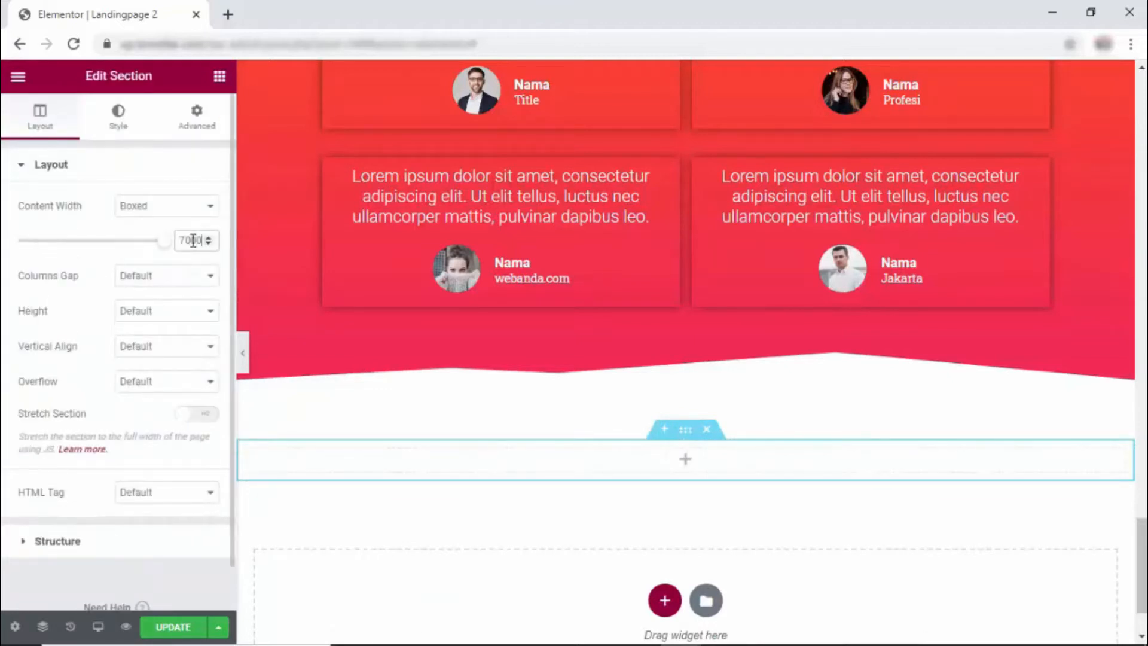
key(BackSpace)
click(685, 459)
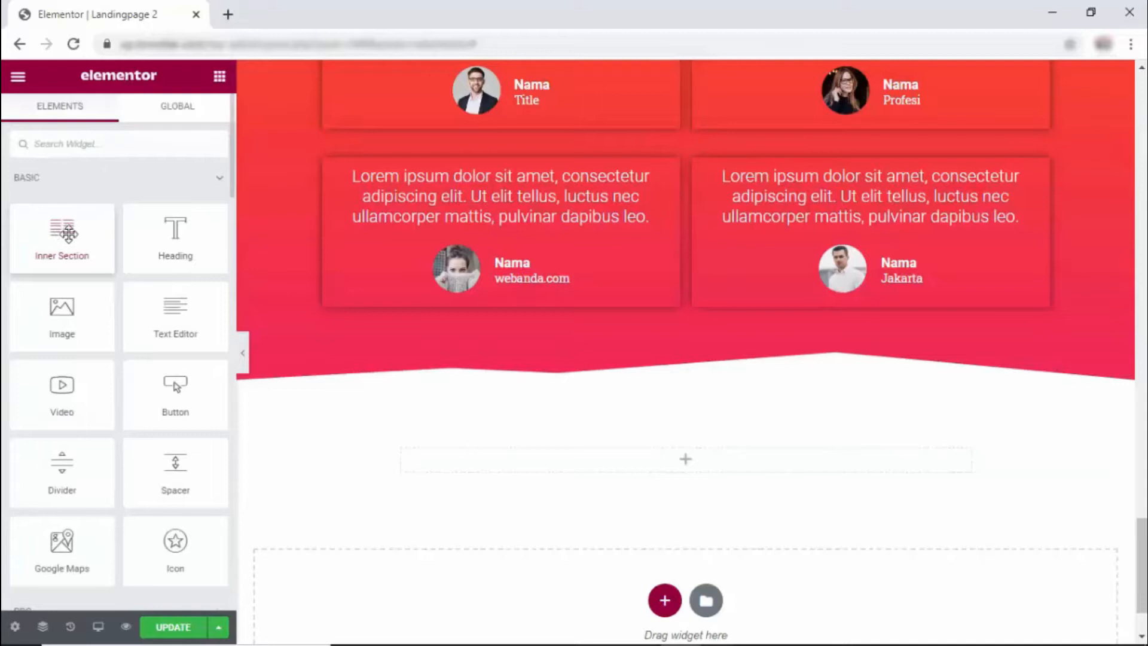
drag(69, 233, 566, 473)
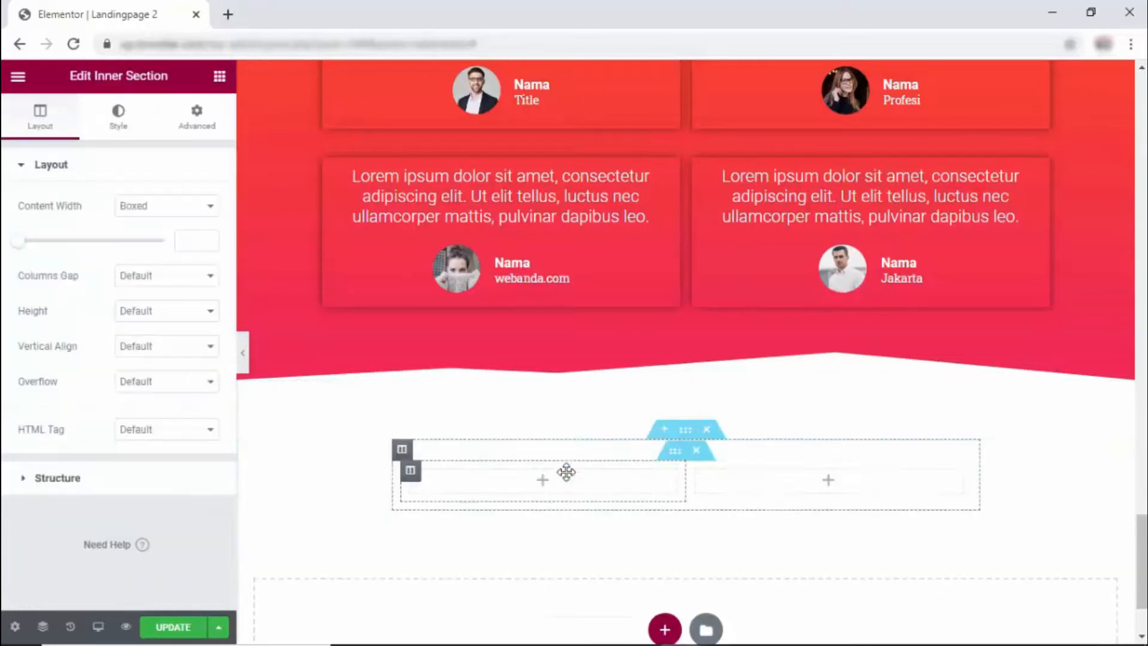
- Place an Image widget in the inner section's left column and a Heading widget in its right column
click(581, 479)
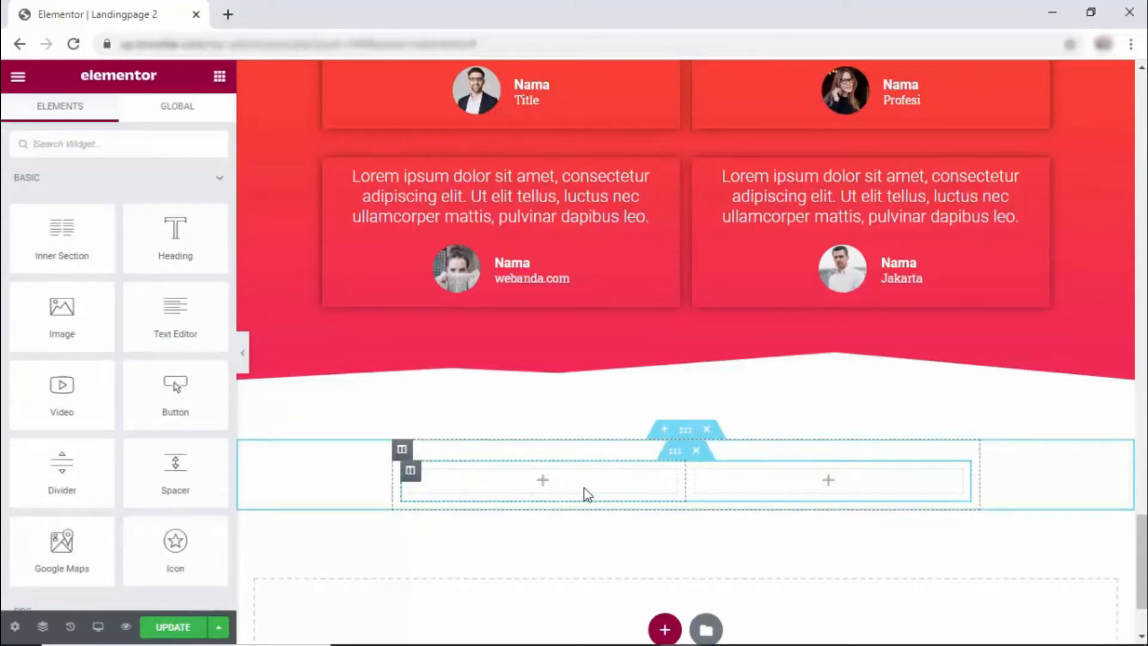
drag(61, 317, 513, 486)
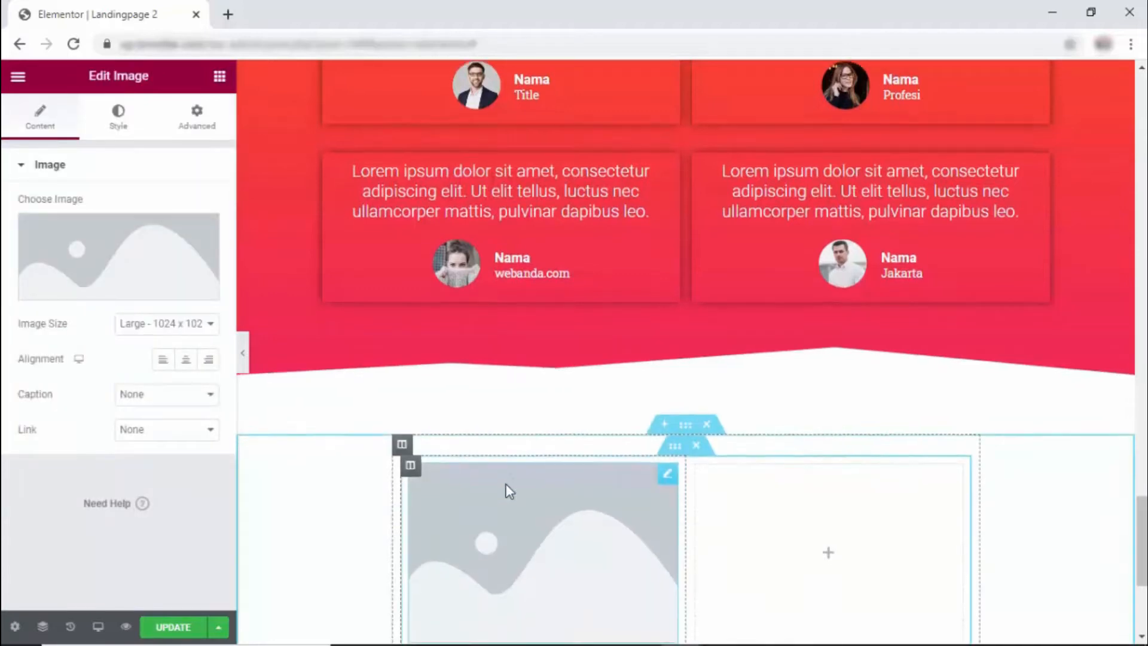
scroll(544, 405, down, 3)
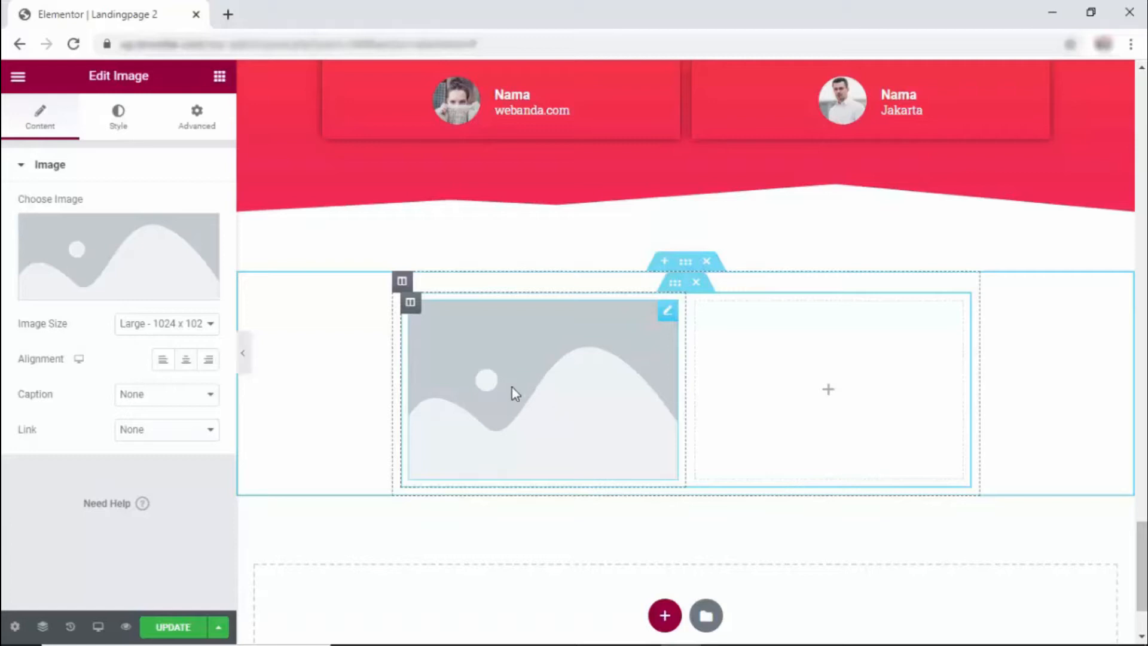
click(753, 353)
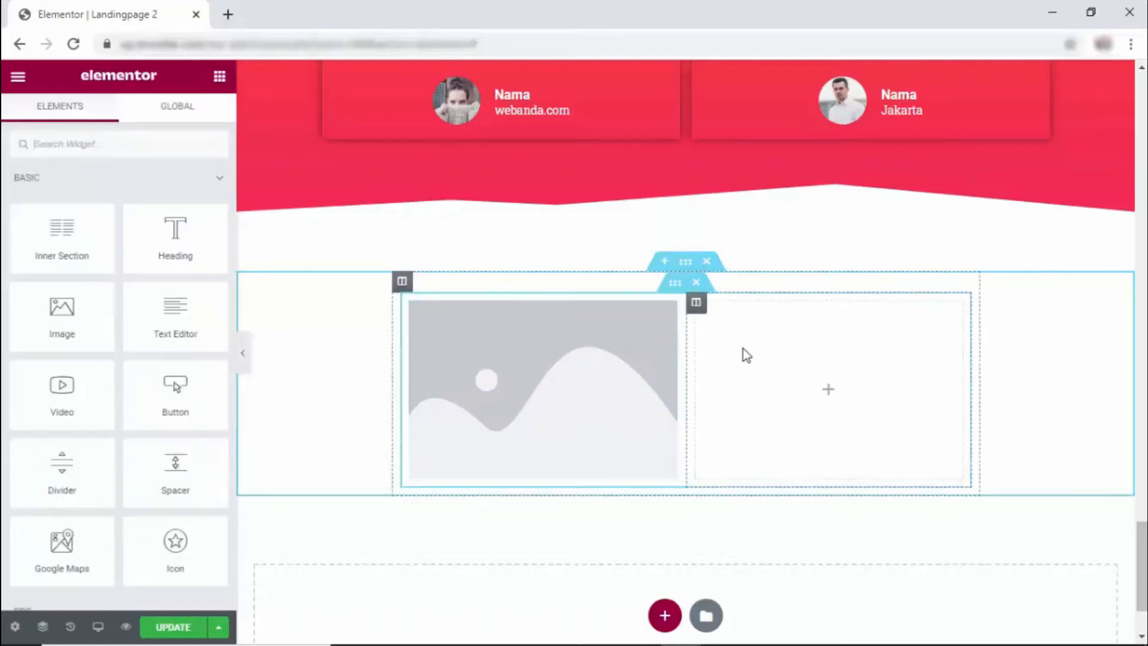
drag(175, 236, 769, 368)
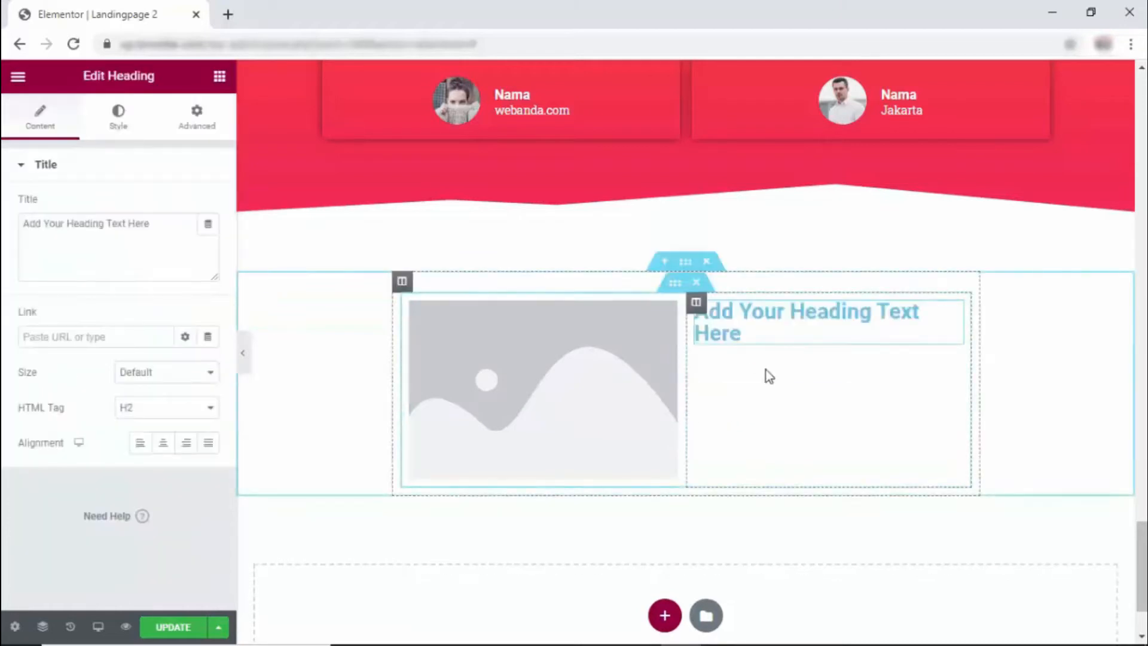
- Upload the Contoh-Produk picture and insert it into the new image widget
click(564, 367)
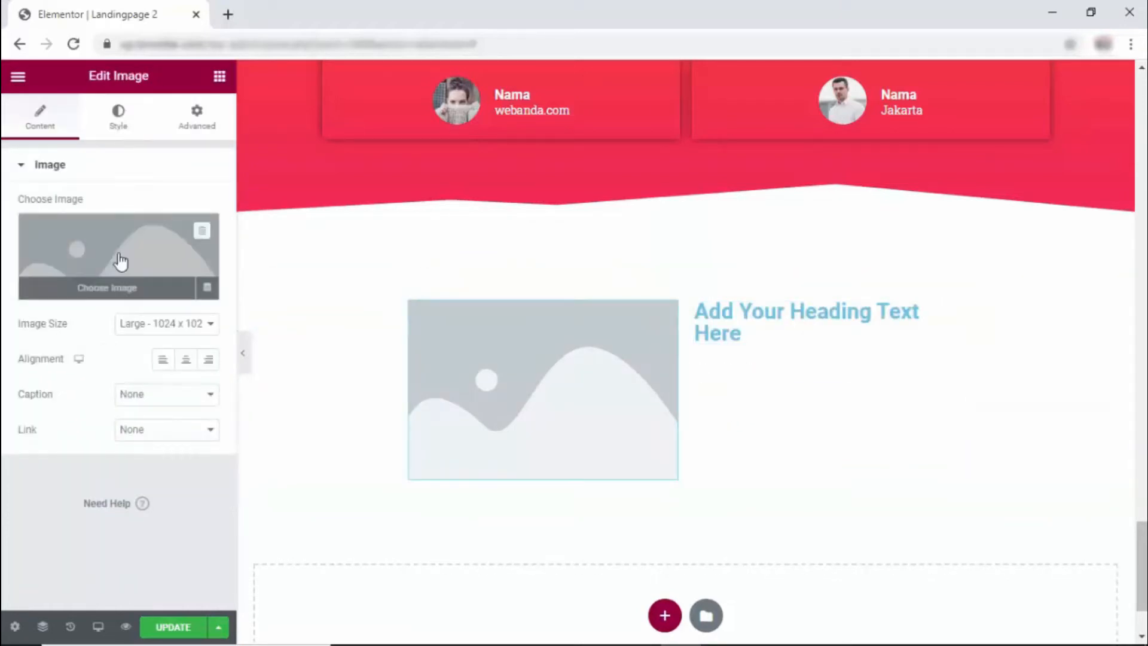
click(120, 261)
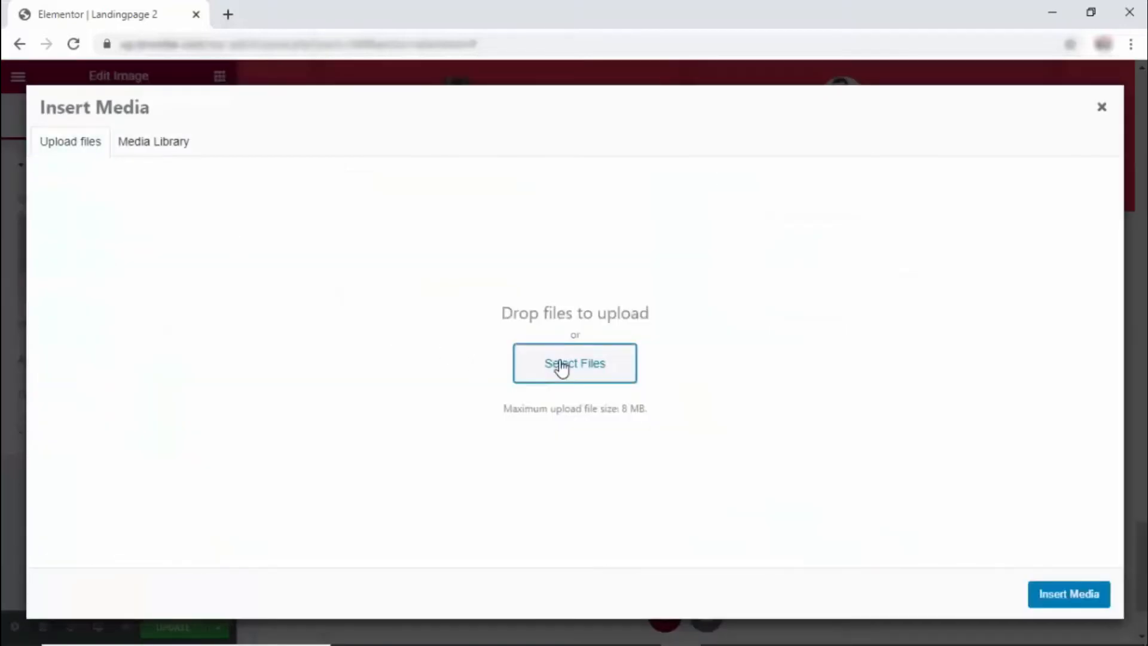
click(561, 364)
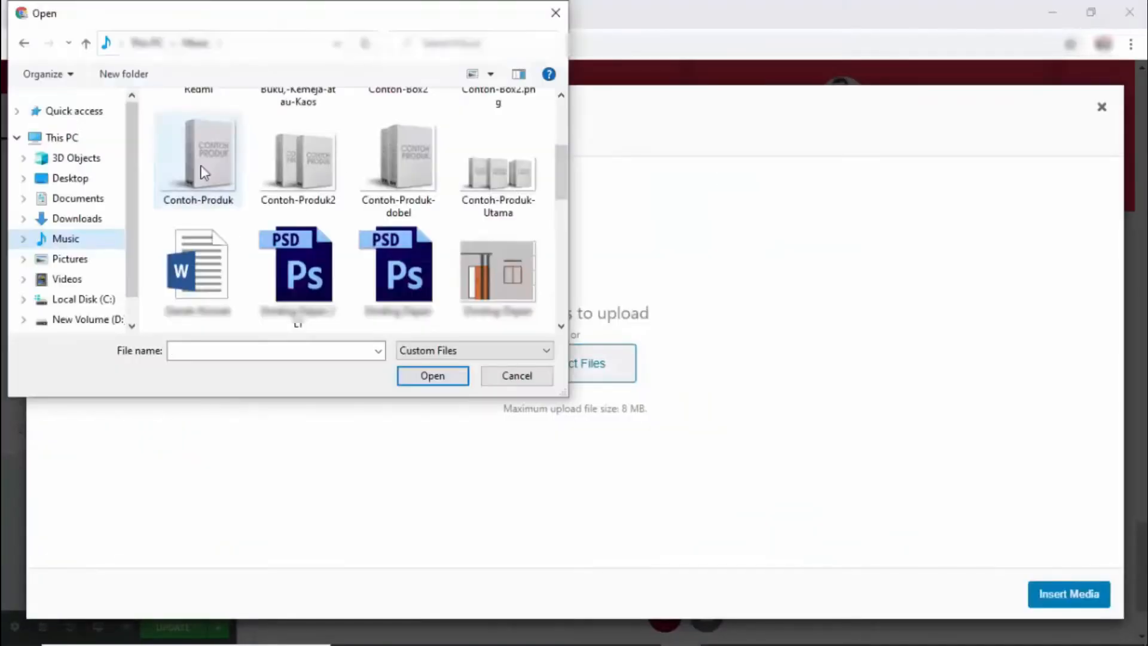
click(432, 376)
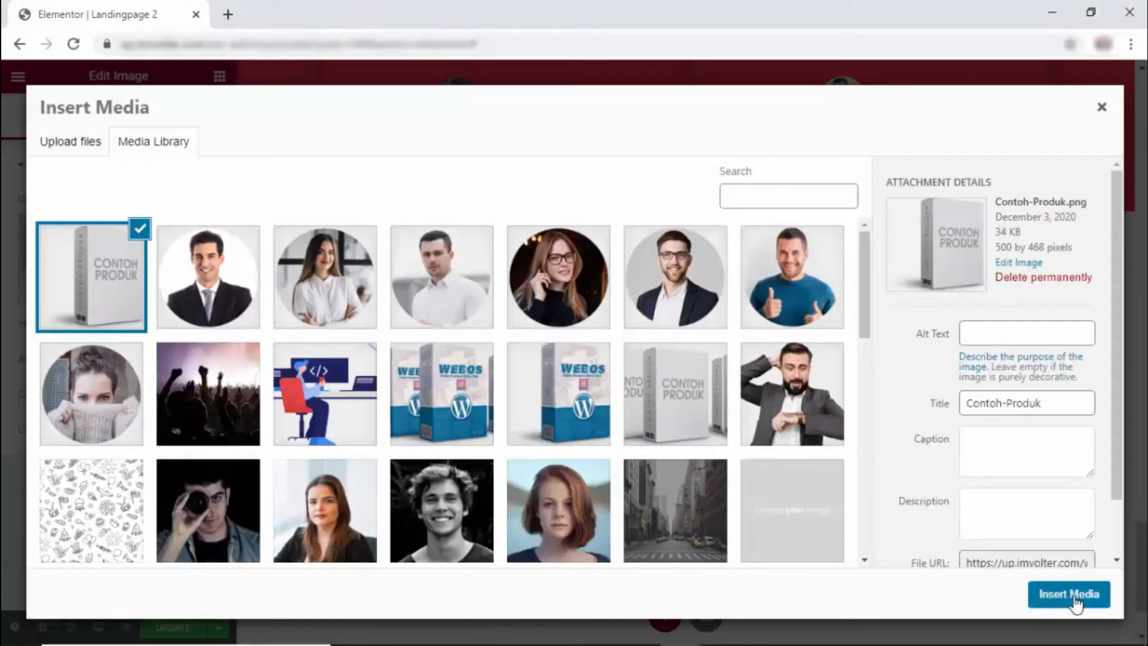
click(1070, 595)
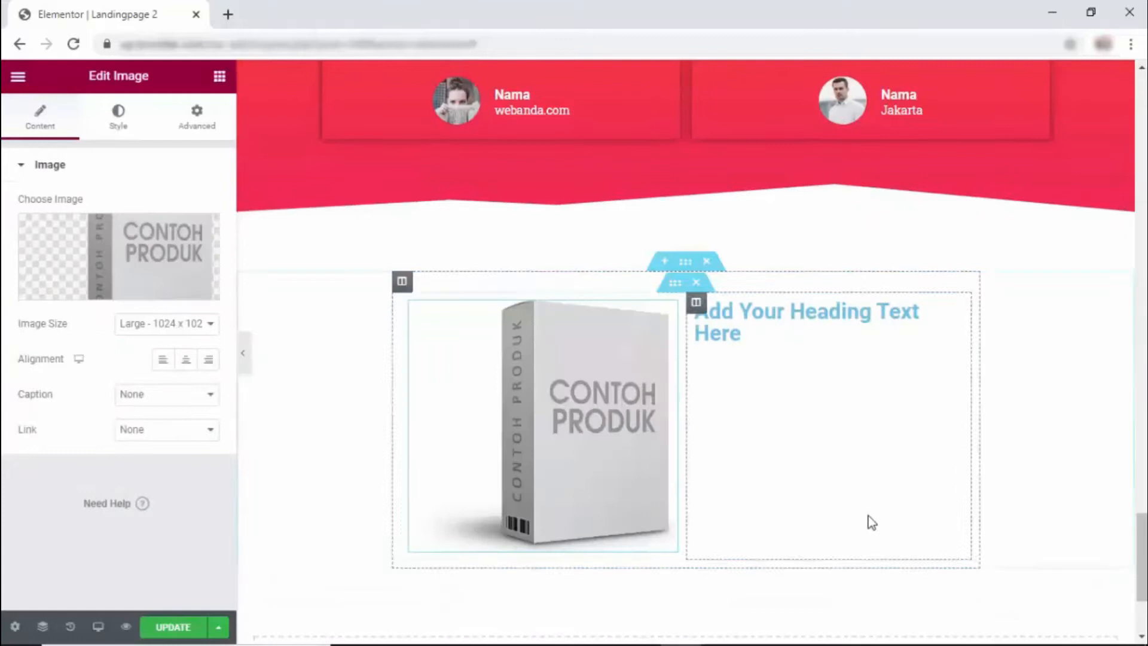
- Set the width of the column holding the product image to 40%
click(410, 302)
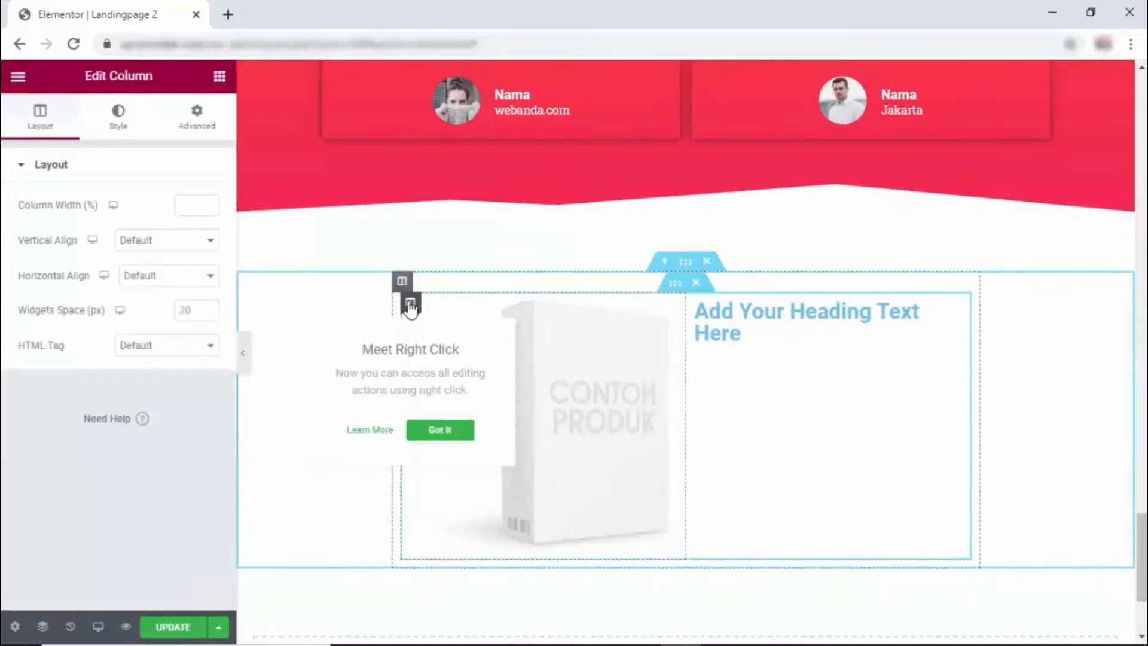
click(184, 203)
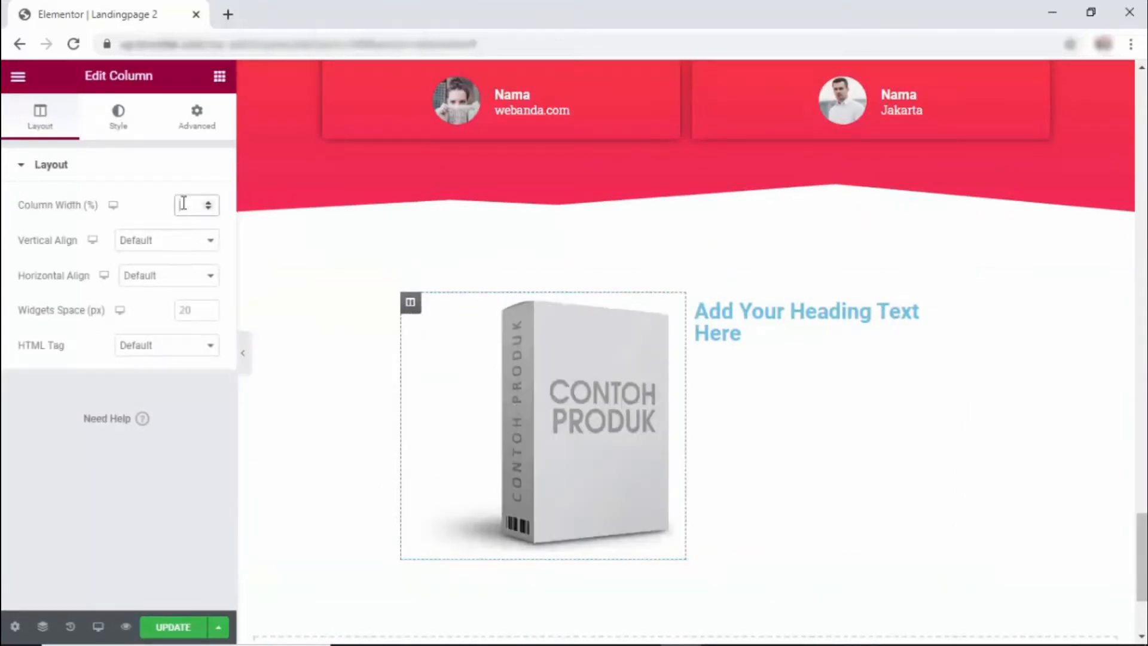
text(40)
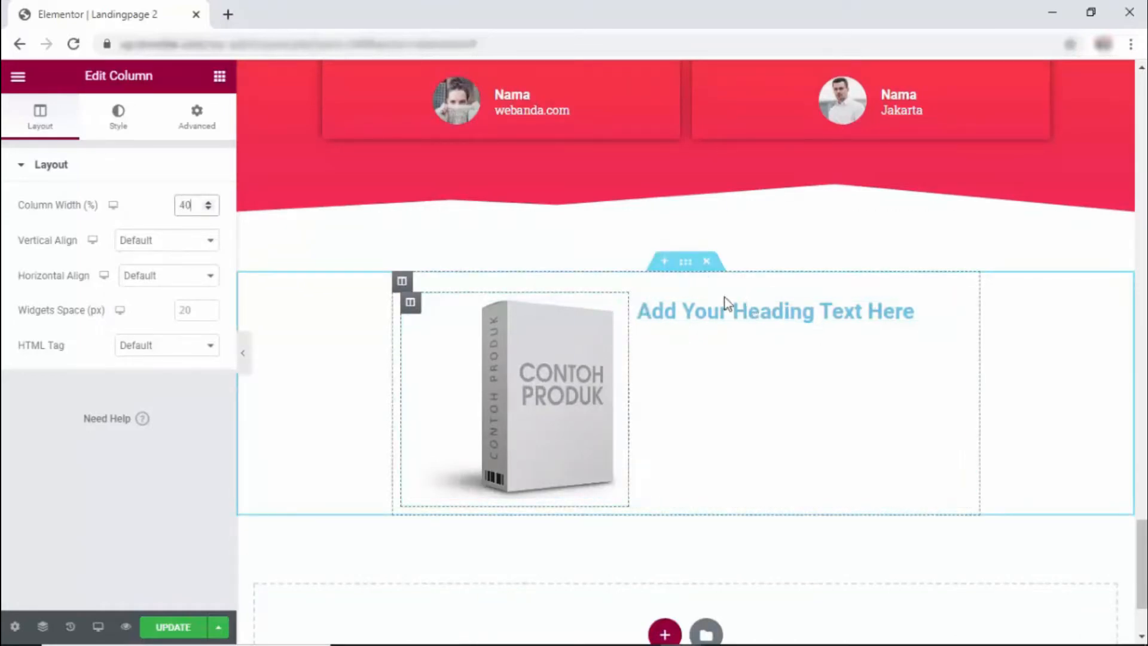
- Change the text colour of the heading beside the product image to dark grey (#545555)
click(669, 317)
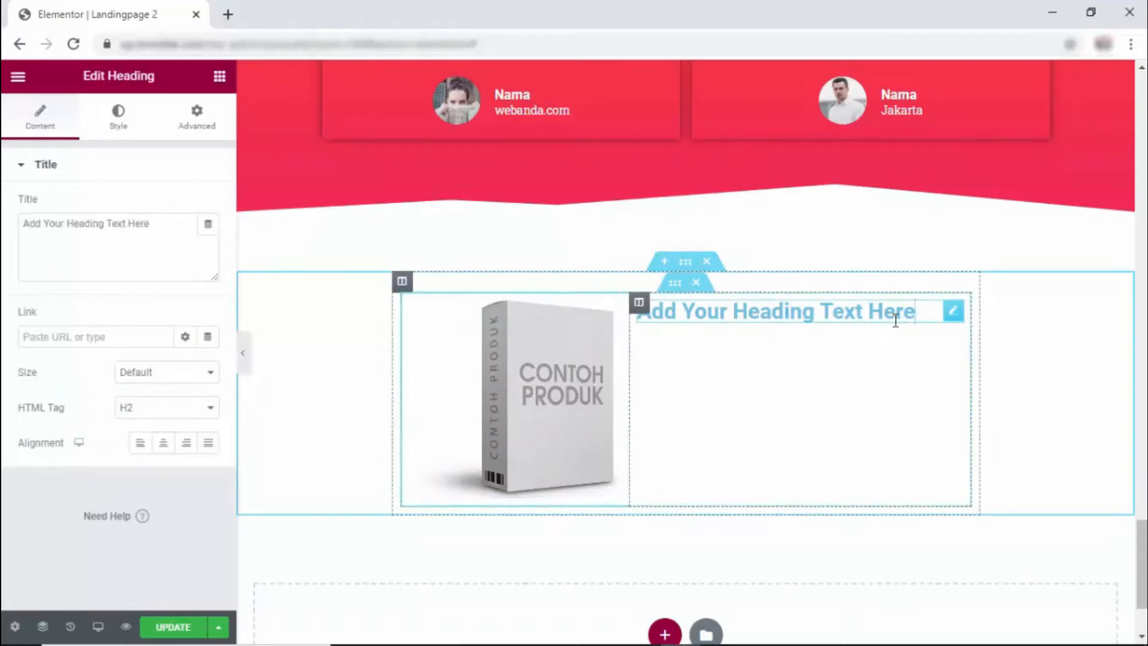
click(119, 120)
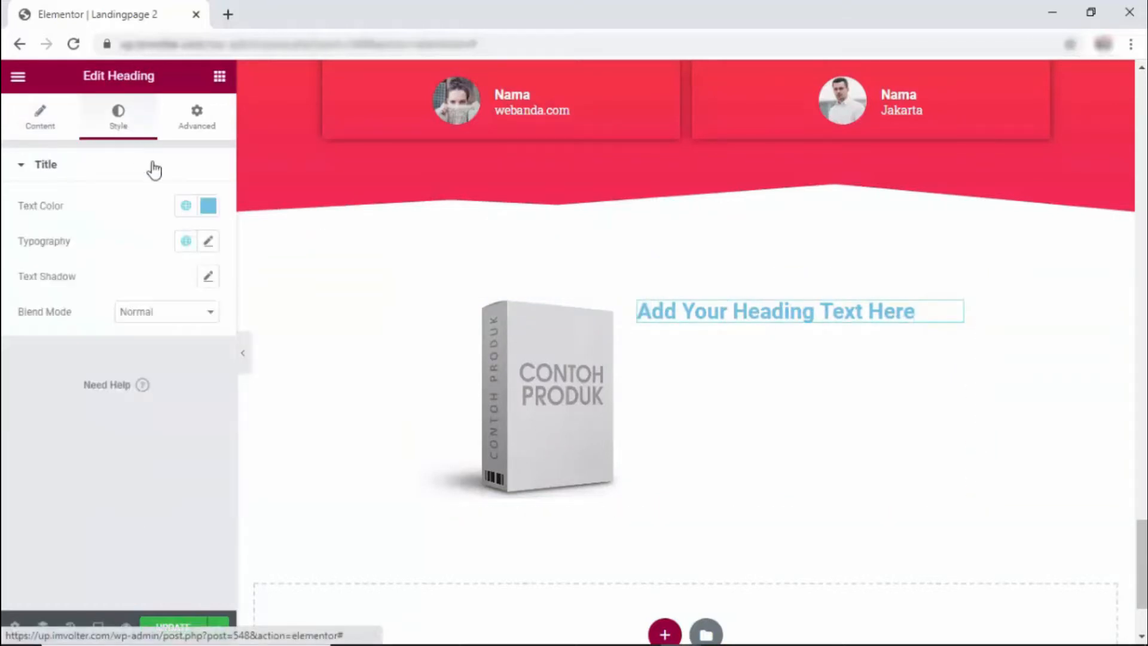
click(207, 210)
click(123, 361)
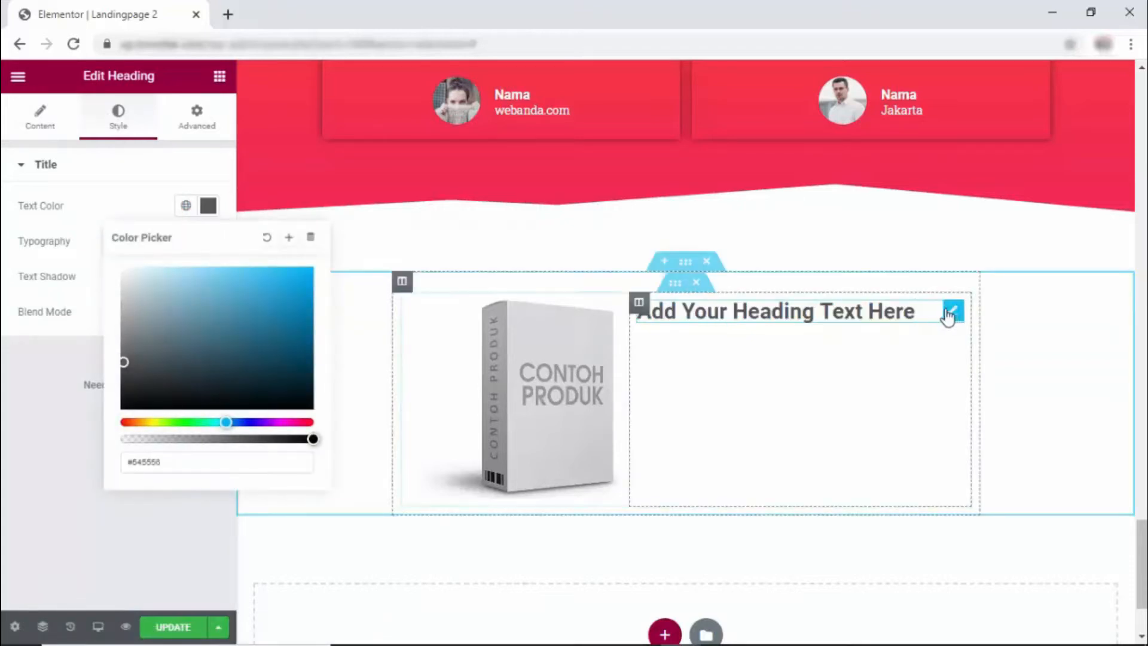
- Duplicate the heading beside the product image and change the copy's title to "Senilai Rp 180.000"
right_click(954, 315)
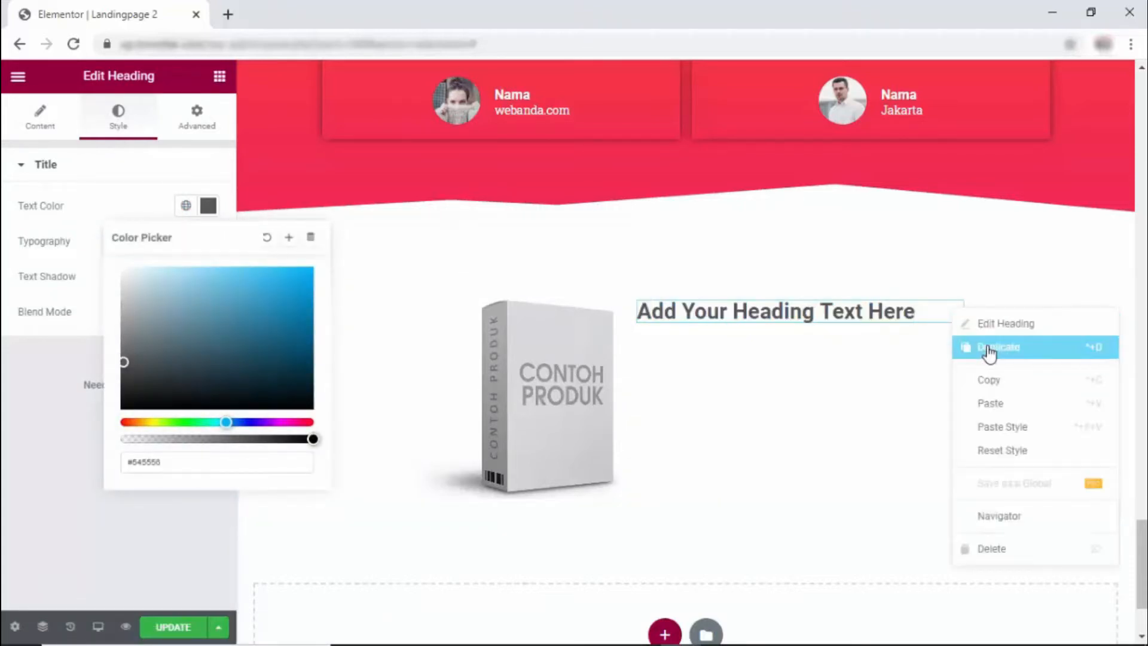
click(988, 351)
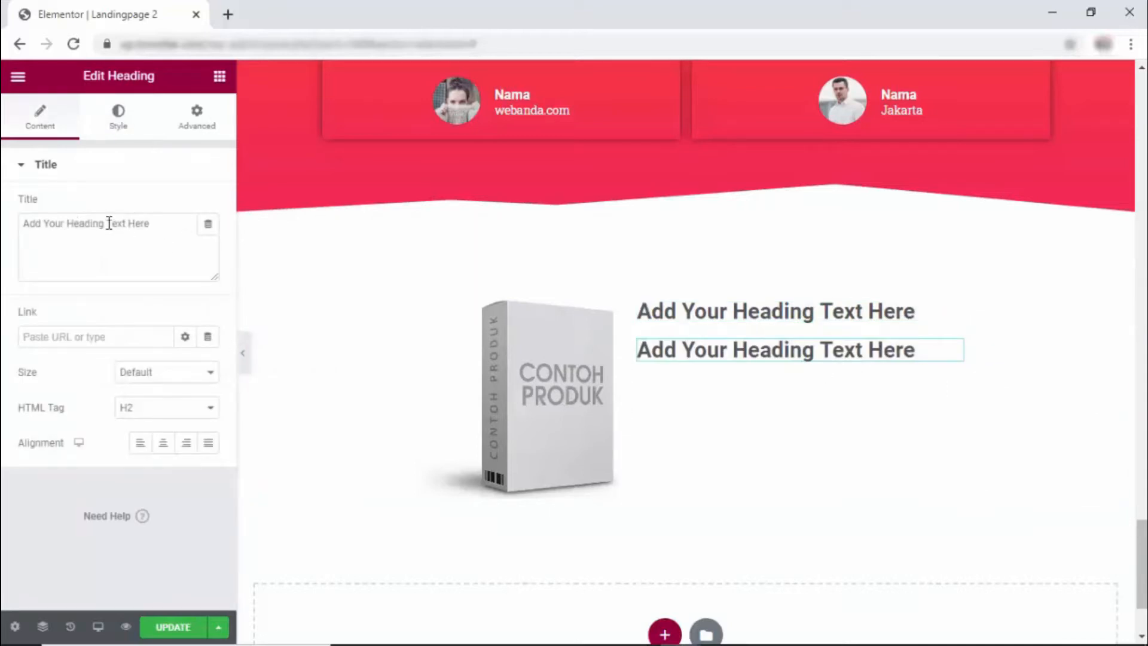
drag(21, 225, 192, 232)
text(Senilai Rp 180.000)
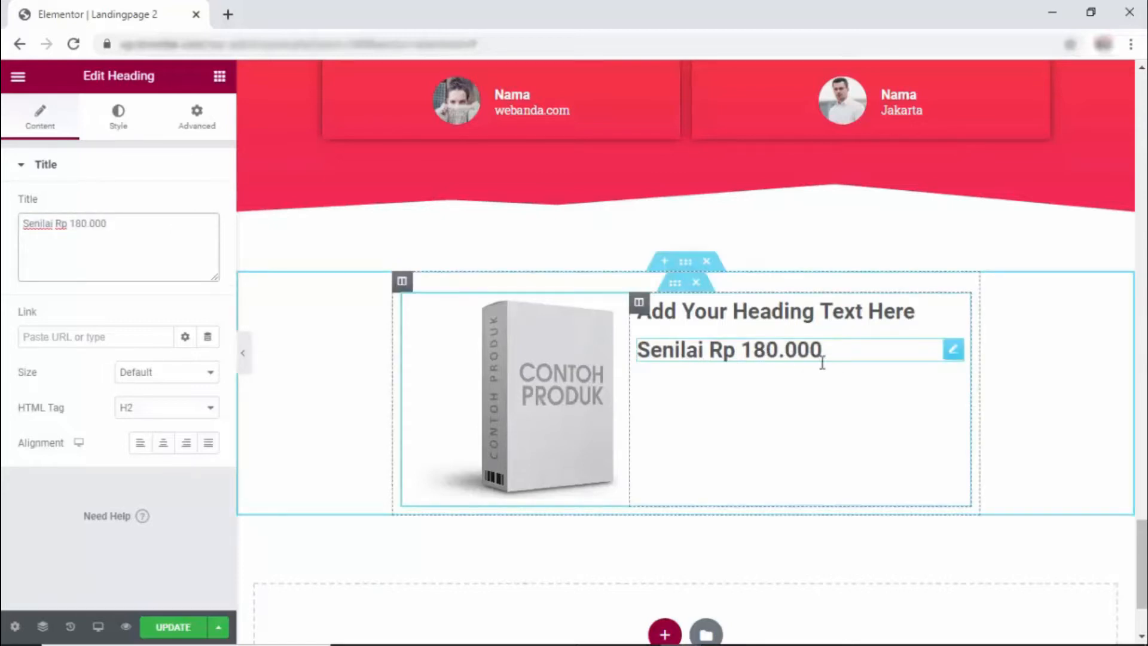
- Set the "Senilai Rp 180.000" heading's typography to size 20 px and weight 300
click(119, 115)
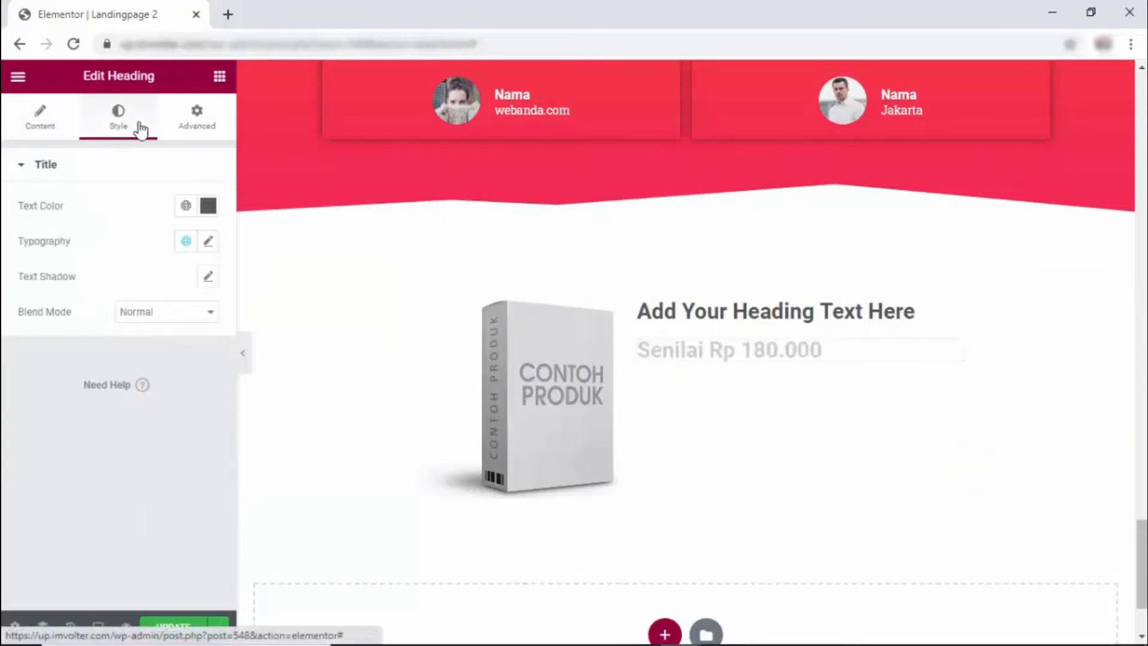
click(210, 243)
click(177, 386)
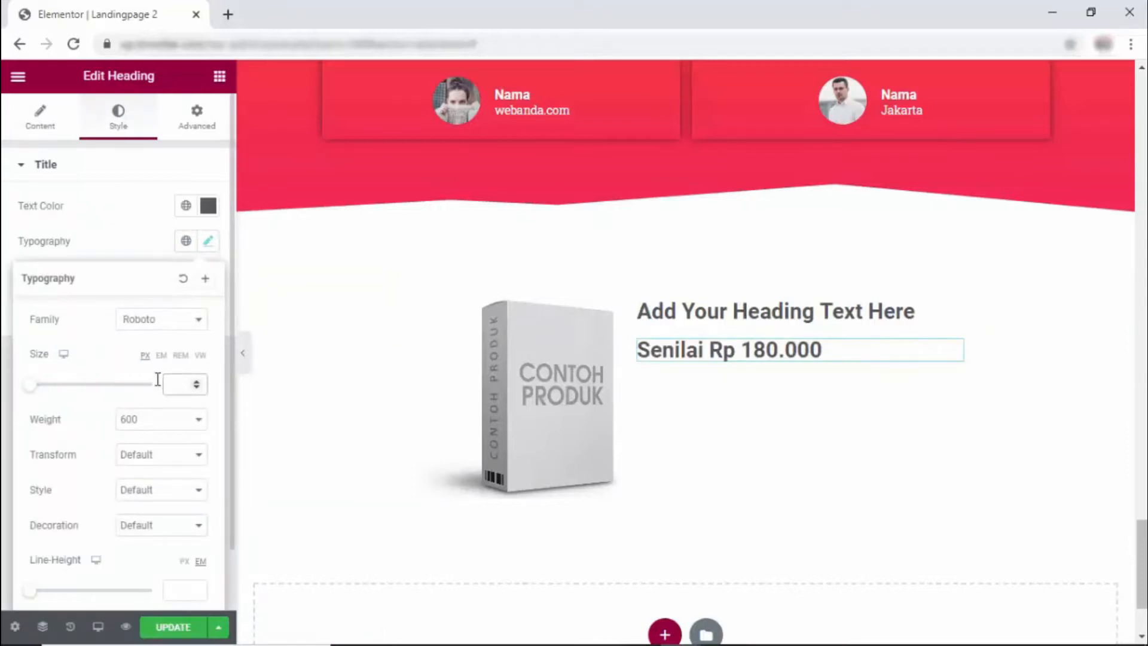
text(20)
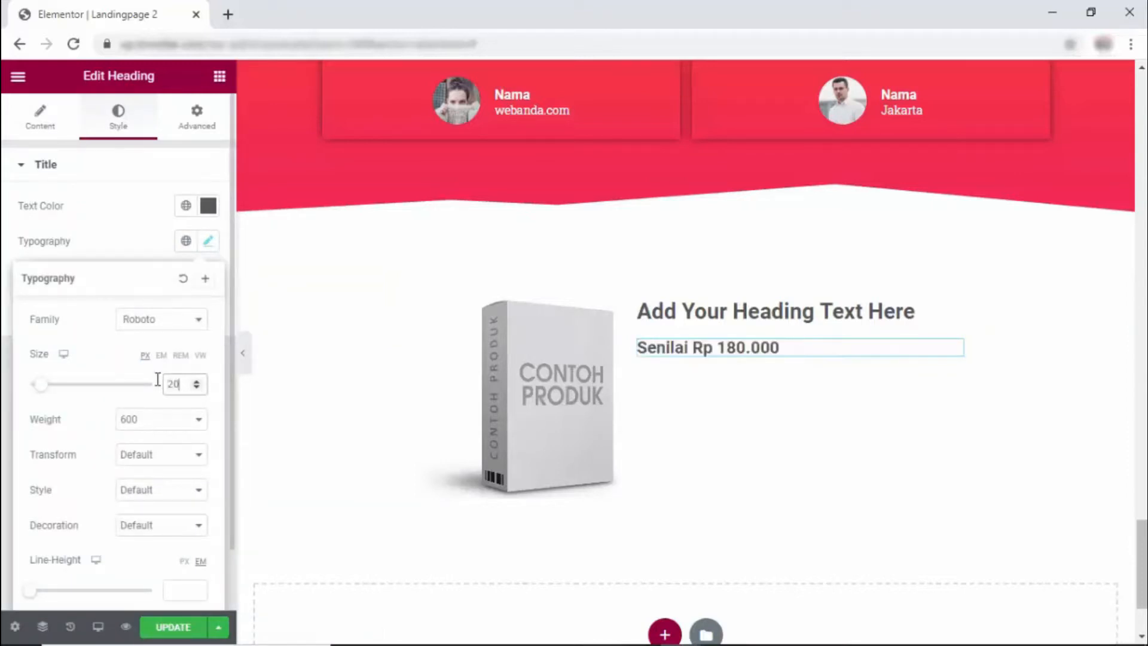
click(149, 426)
click(144, 465)
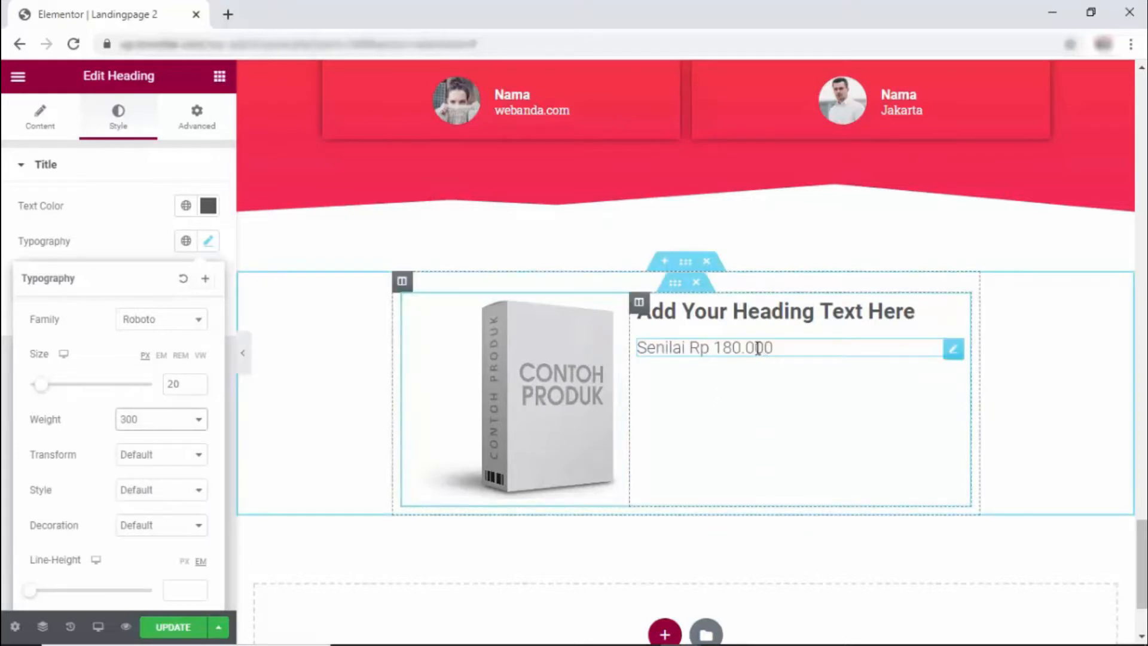
- Set the "Senilai Rp 180.000" heading's text colour to red (#D70300) and return to the widget list
click(209, 205)
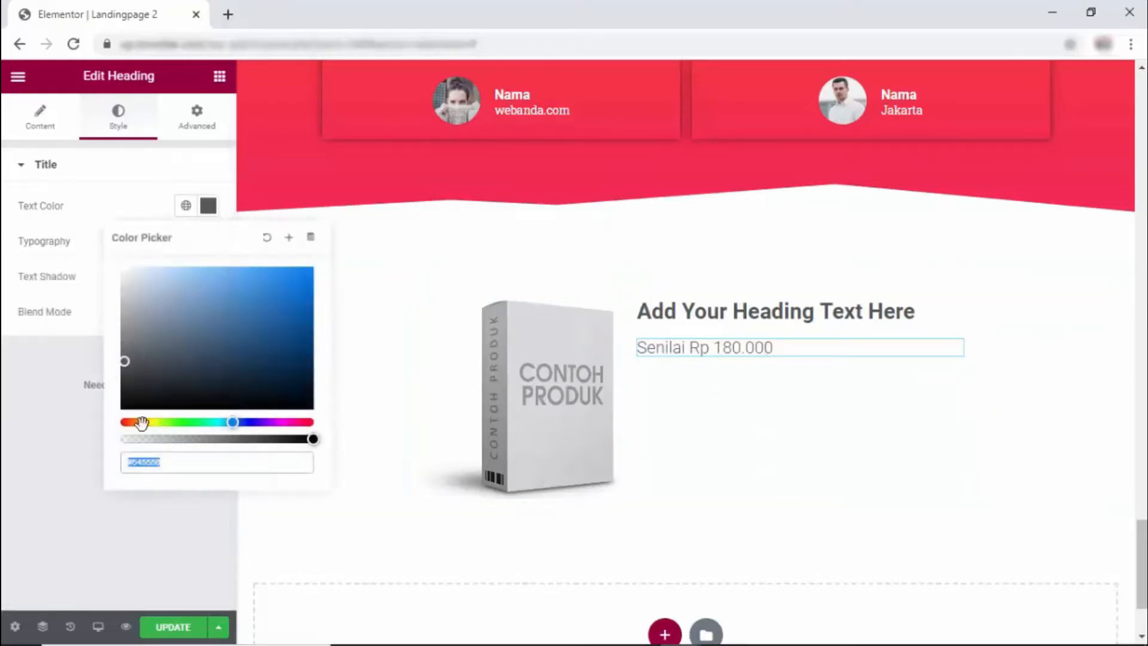
drag(157, 421, 234, 422)
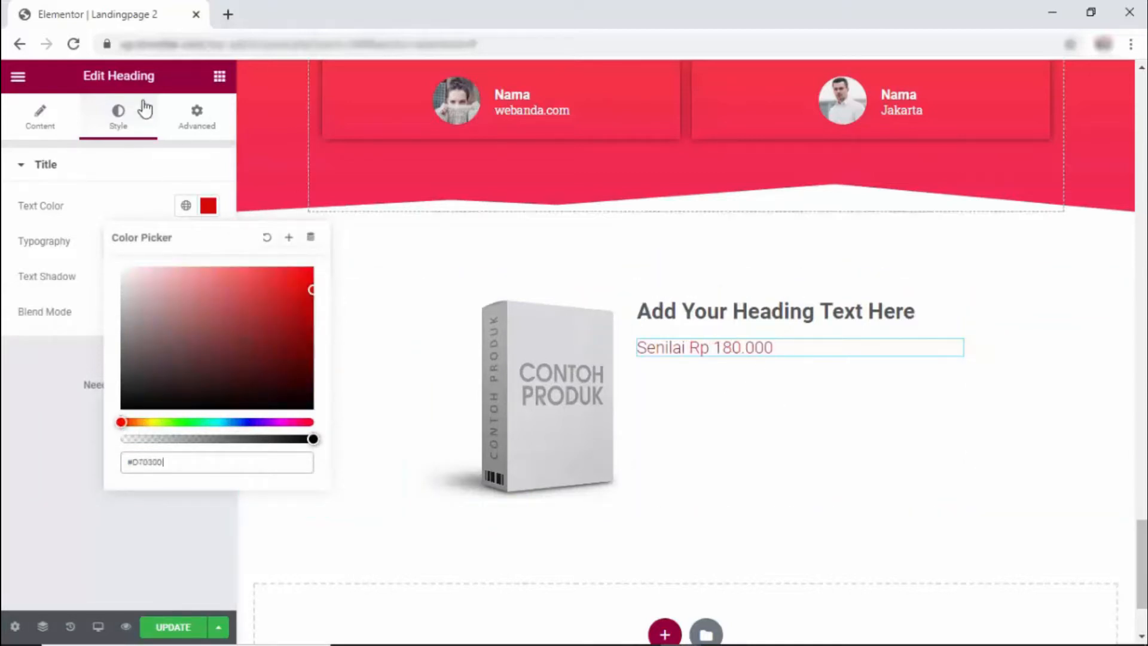
click(220, 78)
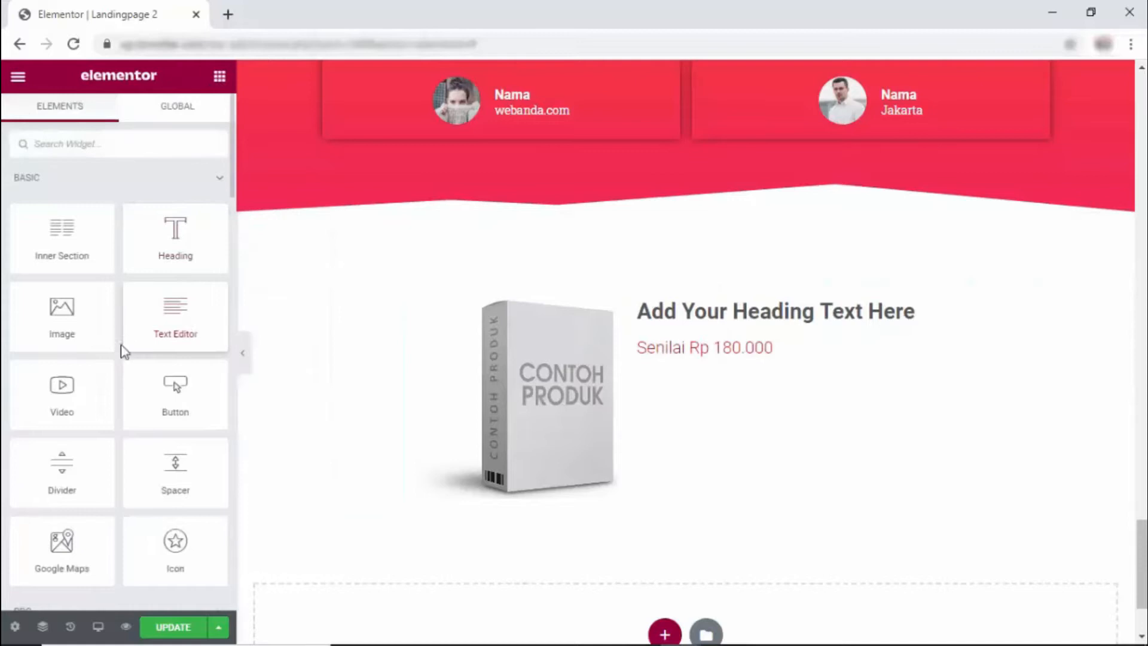
- Add a Text Editor widget to the product text column and place it below the "Senilai Rp 180.000" heading
drag(177, 314, 762, 352)
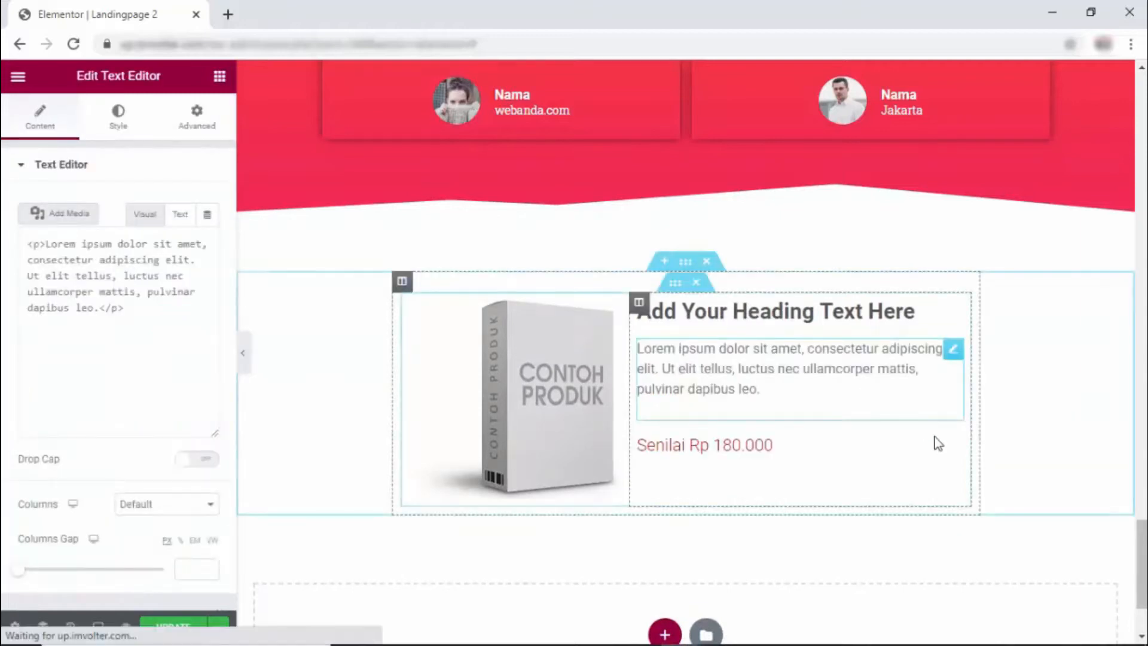
drag(952, 445, 855, 348)
click(955, 383)
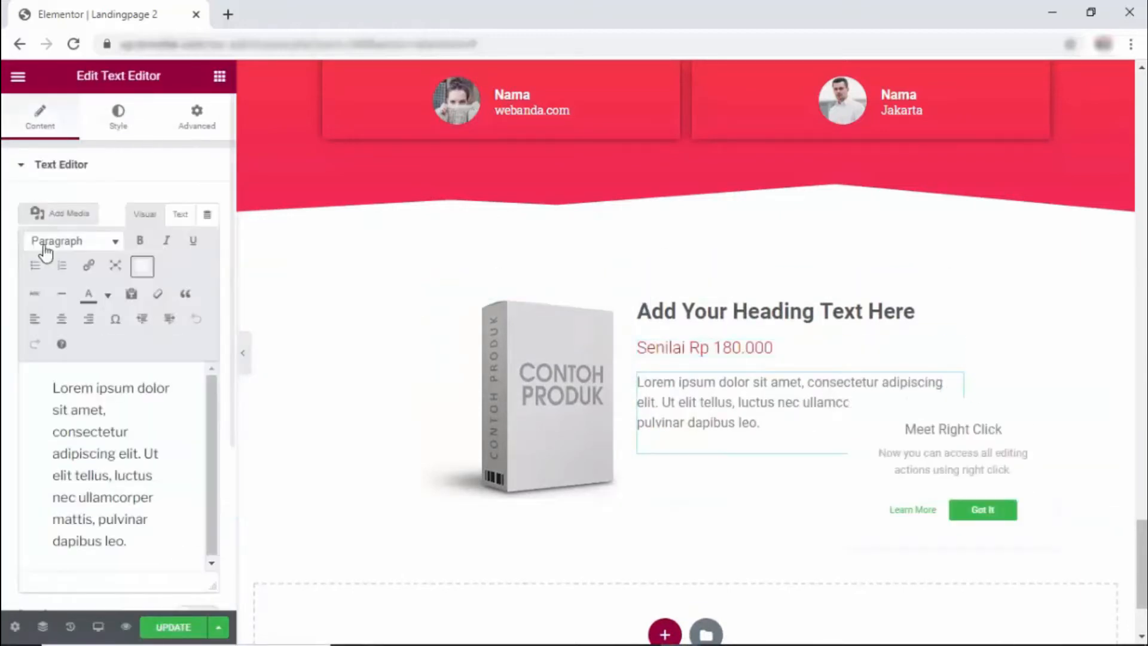
- Set the description text's typography to size 20 px and weight 300
click(118, 123)
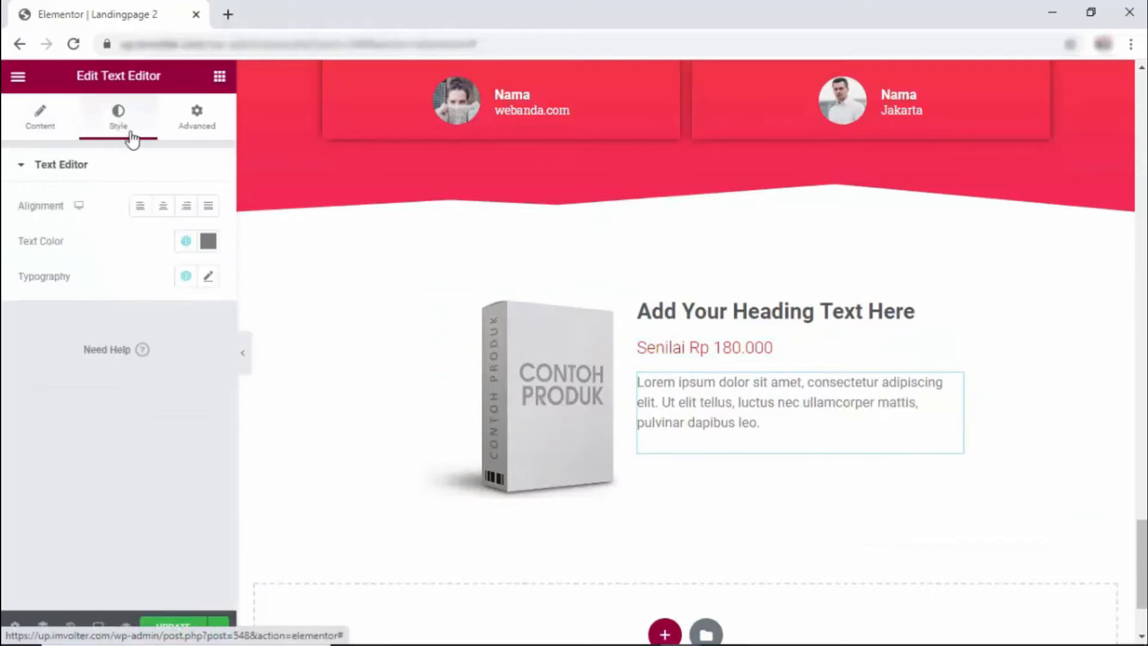
click(209, 278)
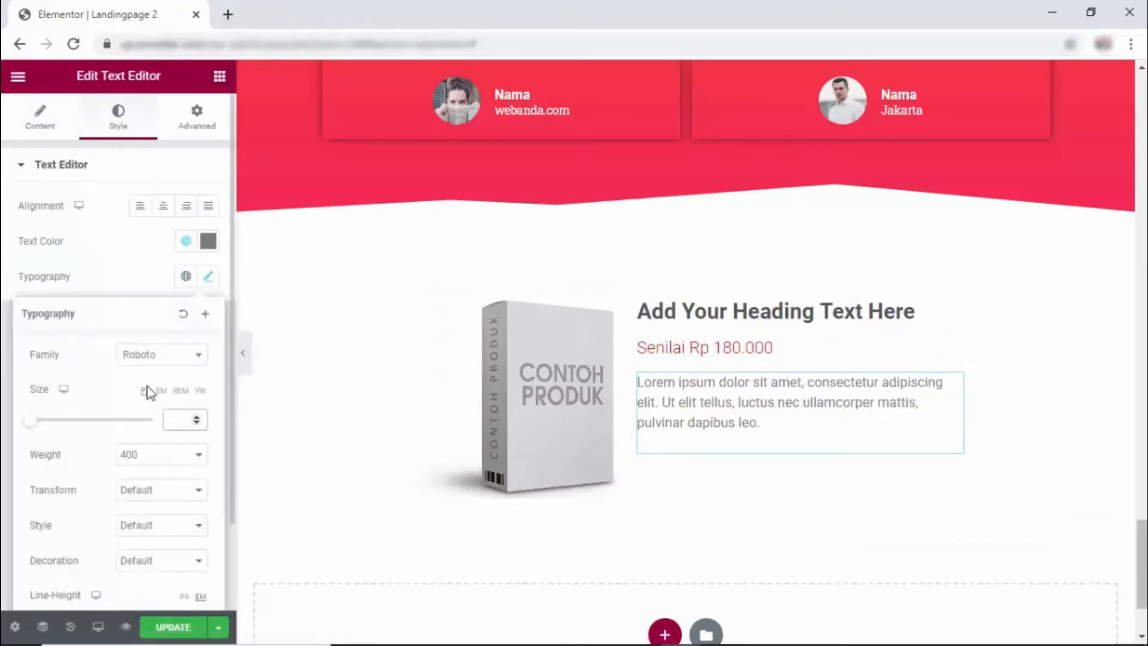
text(20)
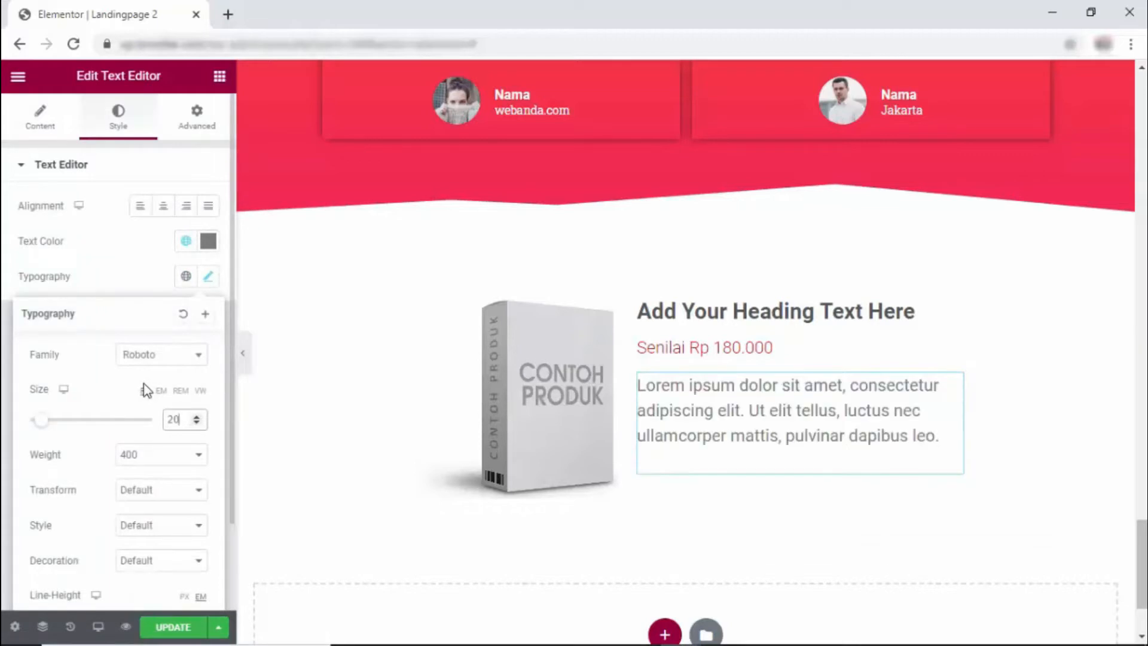
click(175, 458)
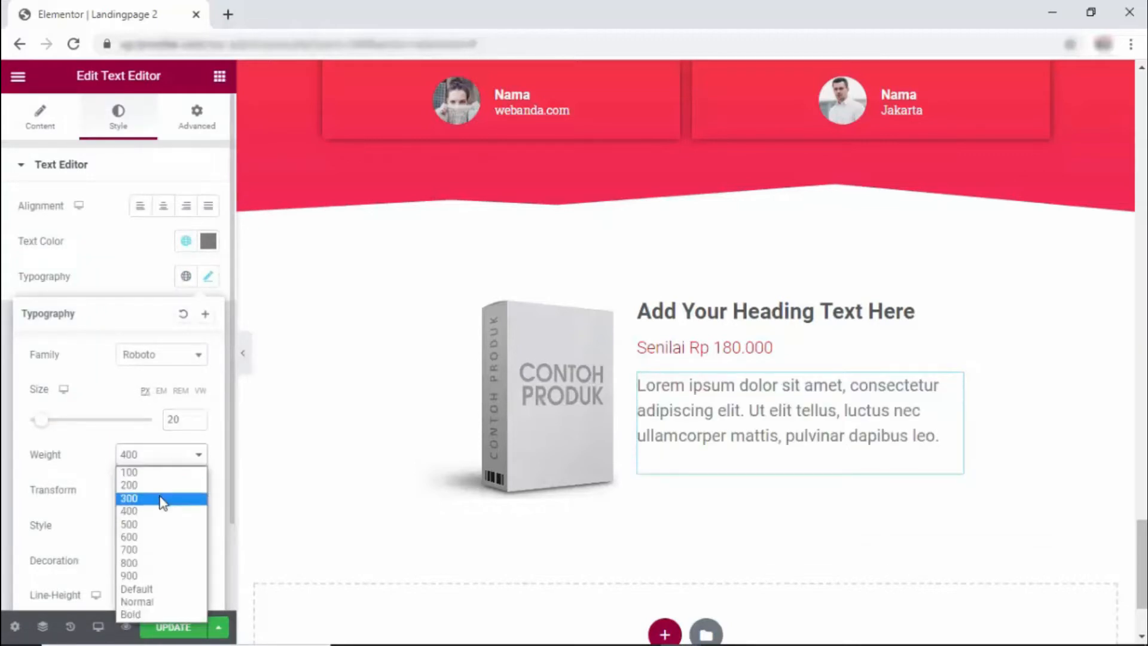
click(167, 495)
- Set the description text's line height to 1.1 em
scroll(174, 505, down, 2)
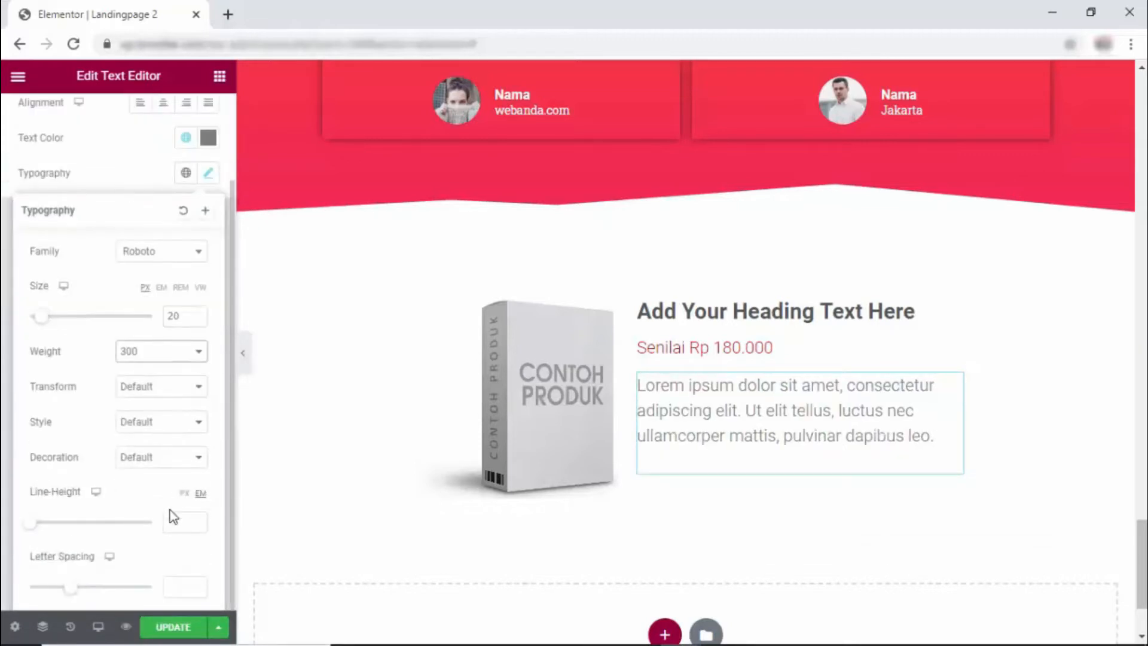
click(175, 520)
text(1)
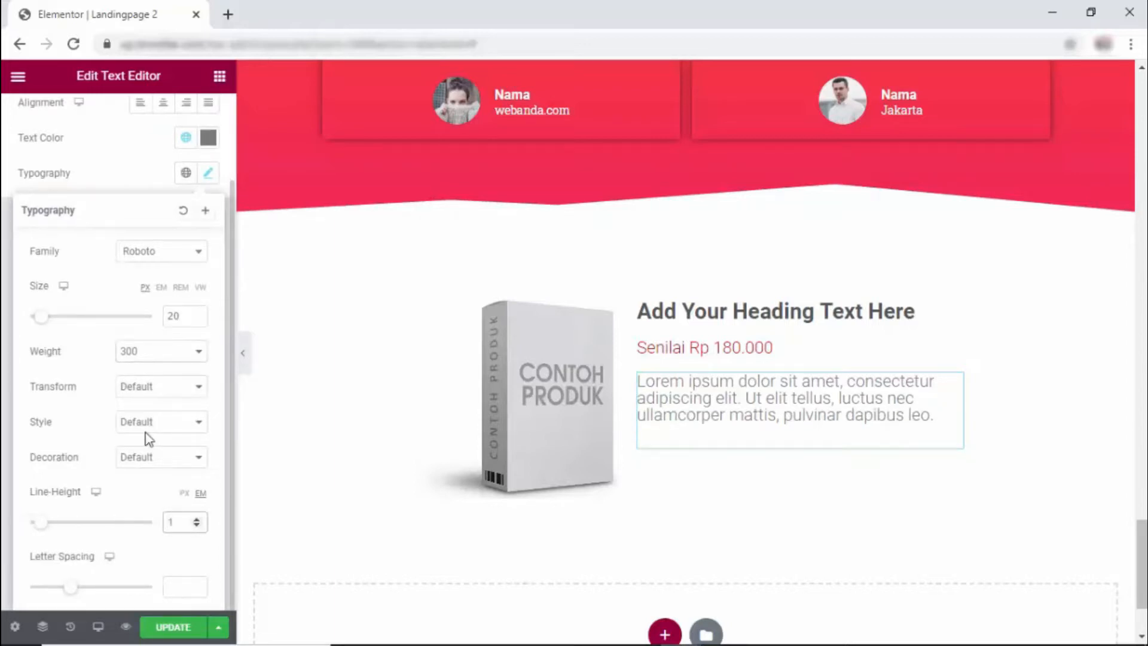
click(196, 518)
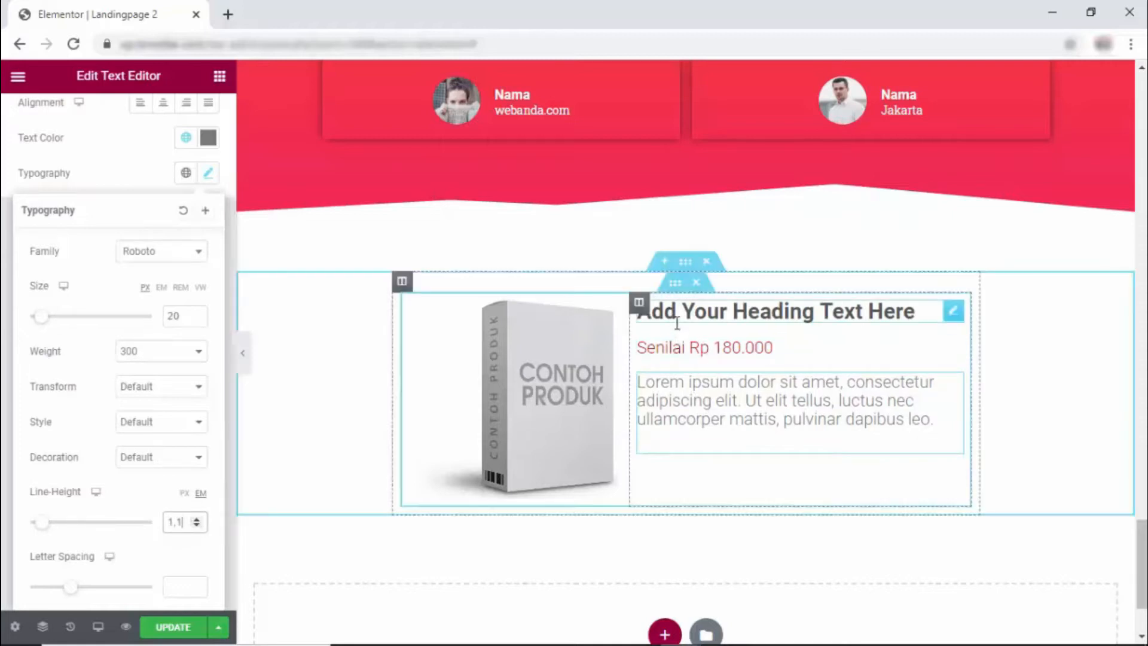
- Set the widget spacing of the column holding the headings and description to 10 px
click(639, 302)
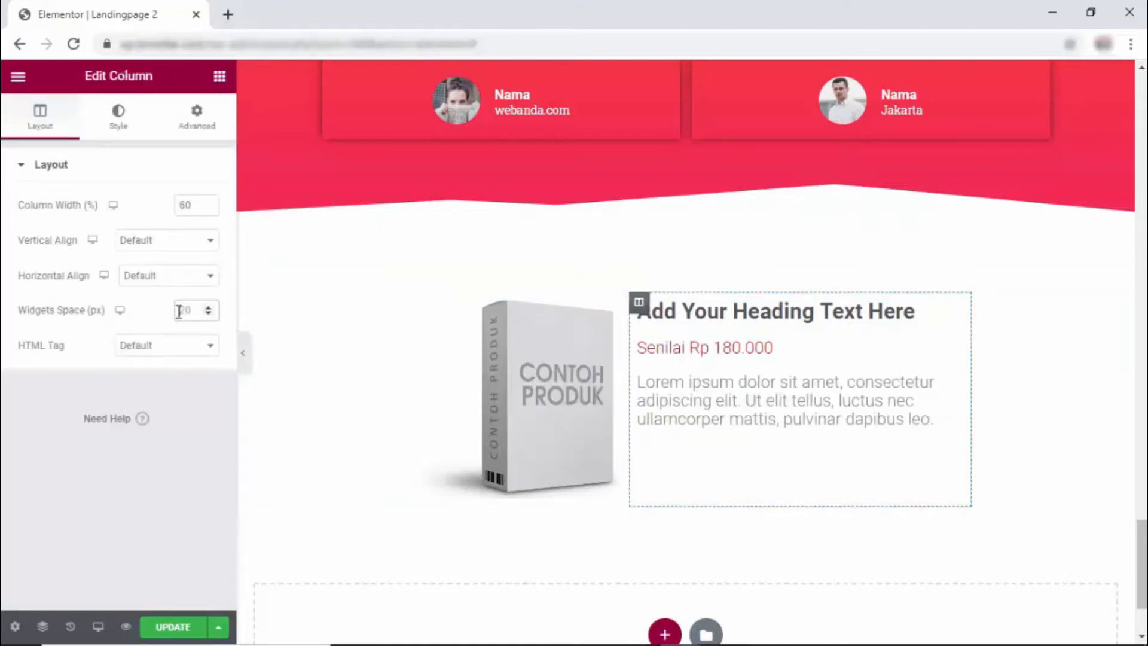
text(10)
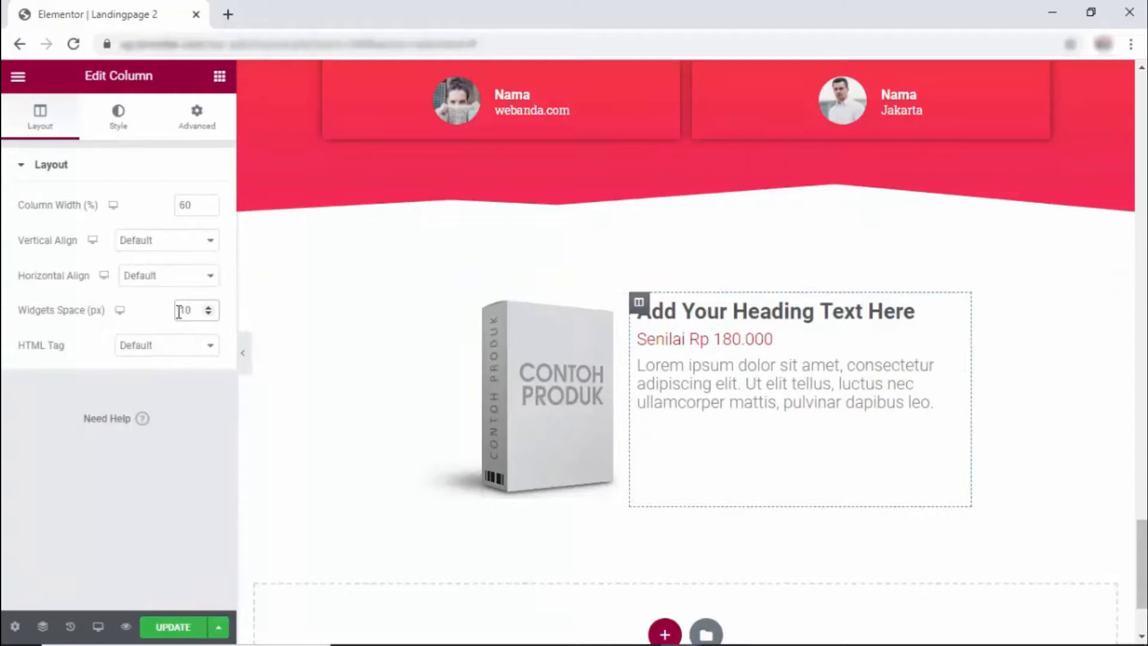
click(697, 383)
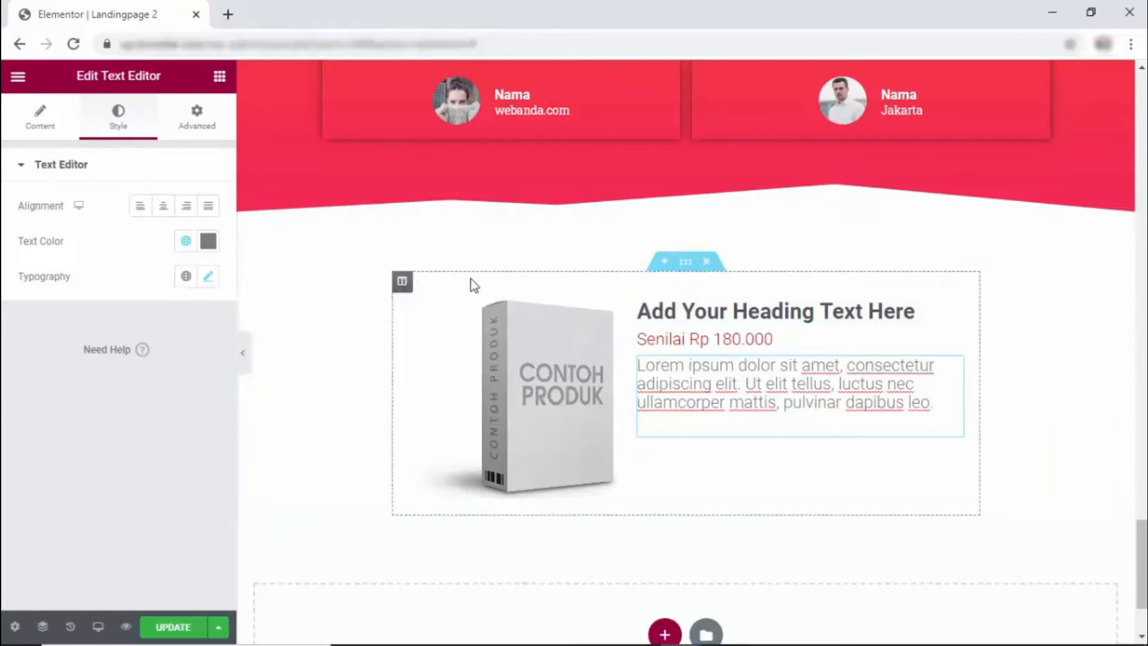
- Apply a box shadow to the outer column that encloses the product image and text
click(403, 283)
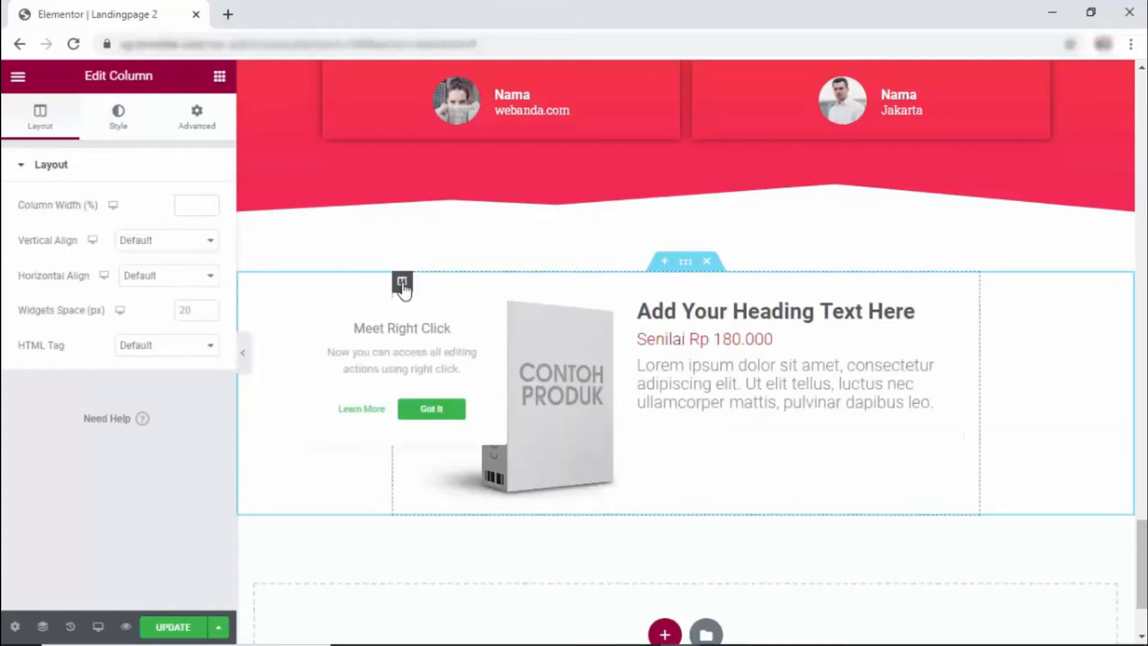
click(124, 119)
click(115, 291)
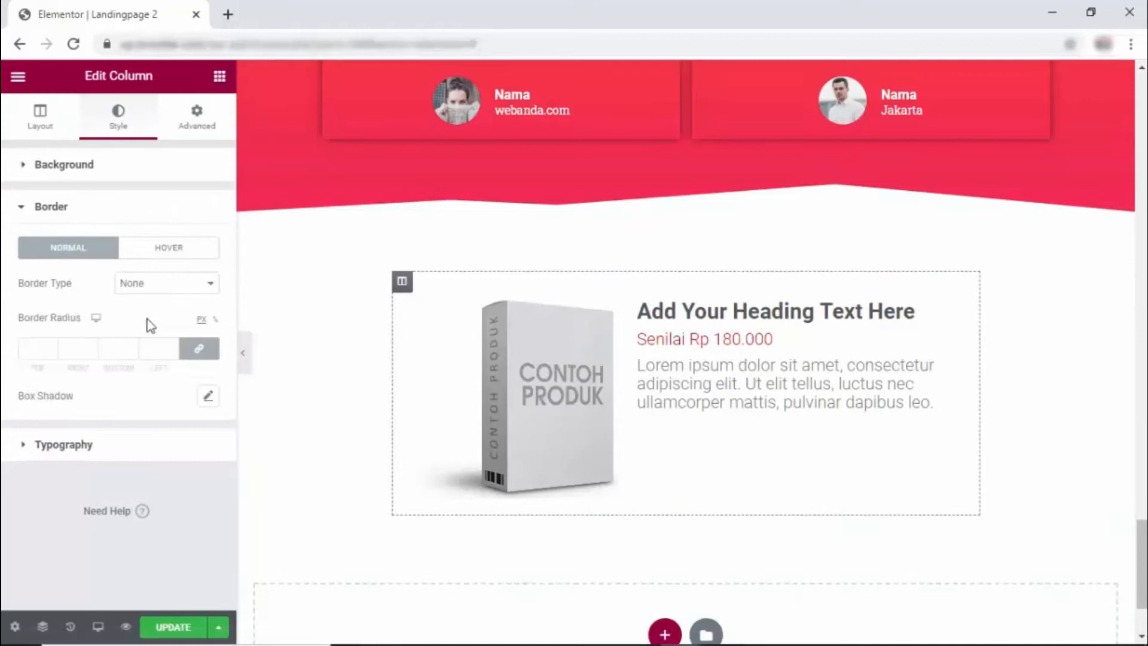
click(207, 397)
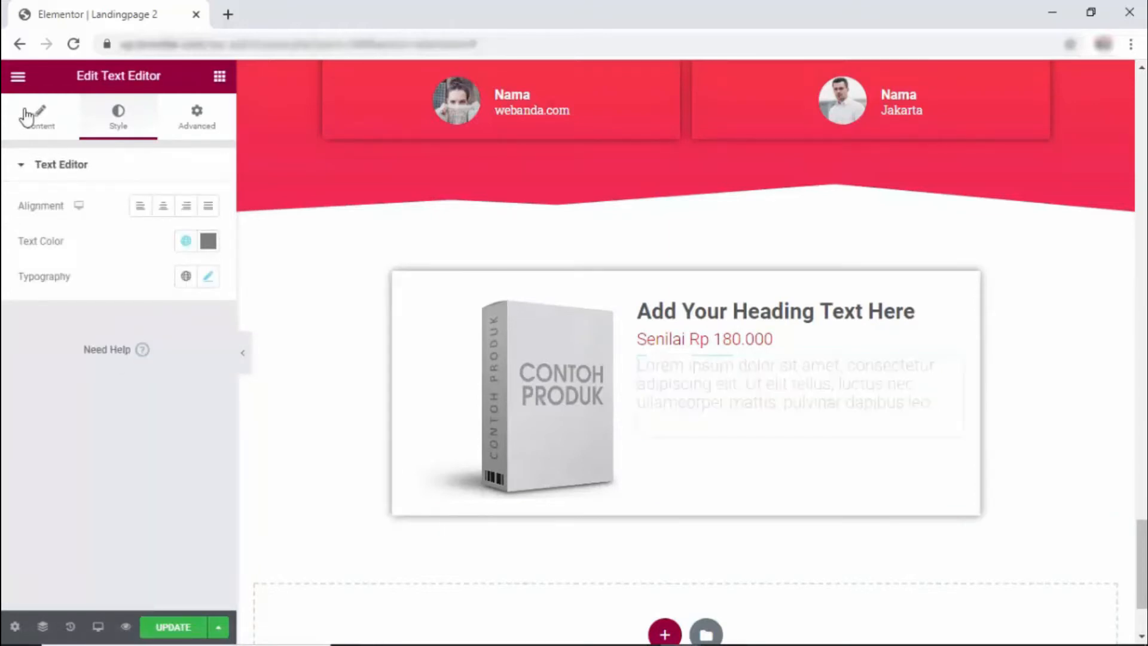
- Lengthen the description by copying its Lorem ipsum paragraph and pasting it again at the end of the text
click(26, 116)
triple_click(122, 421)
key(ctrl+c)
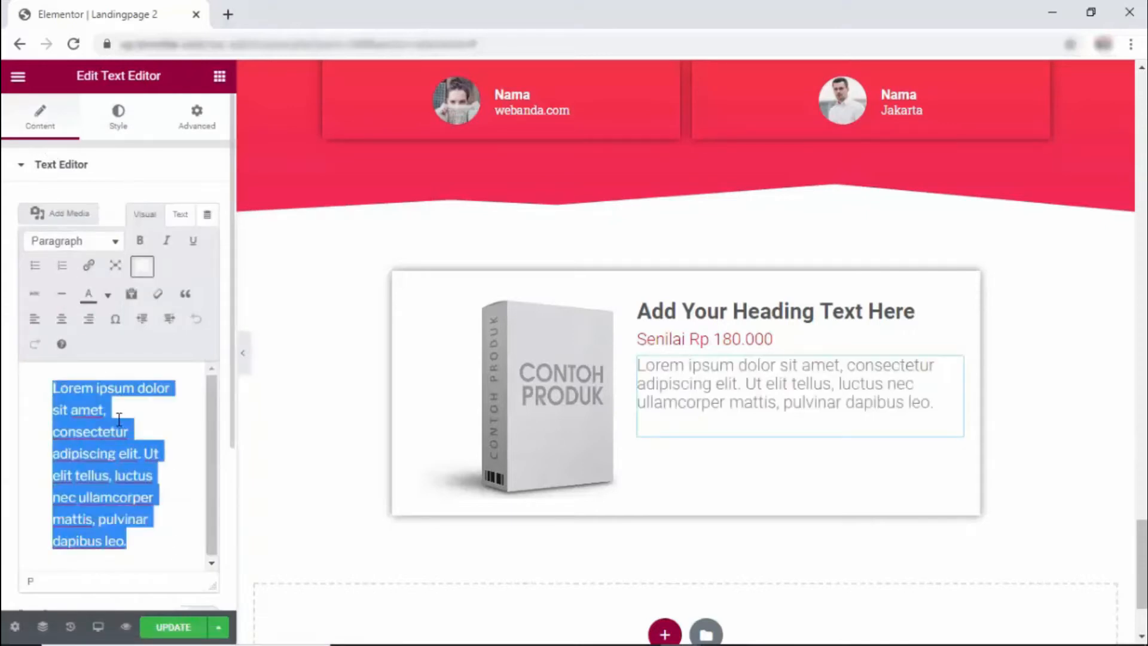
click(146, 530)
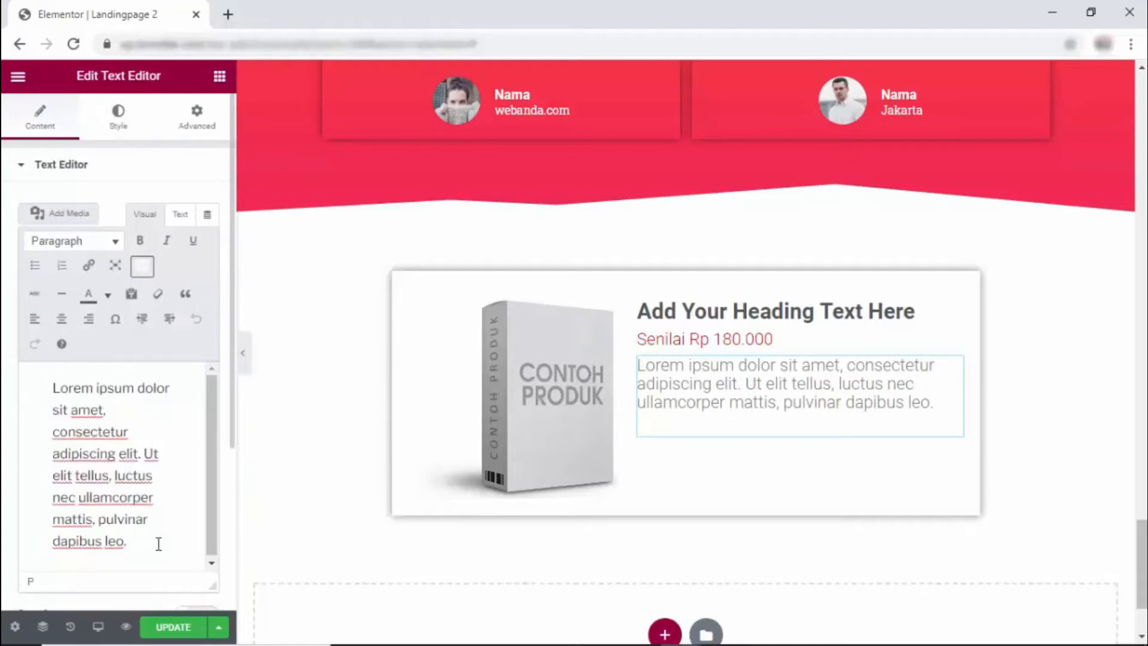
key(ctrl+v)
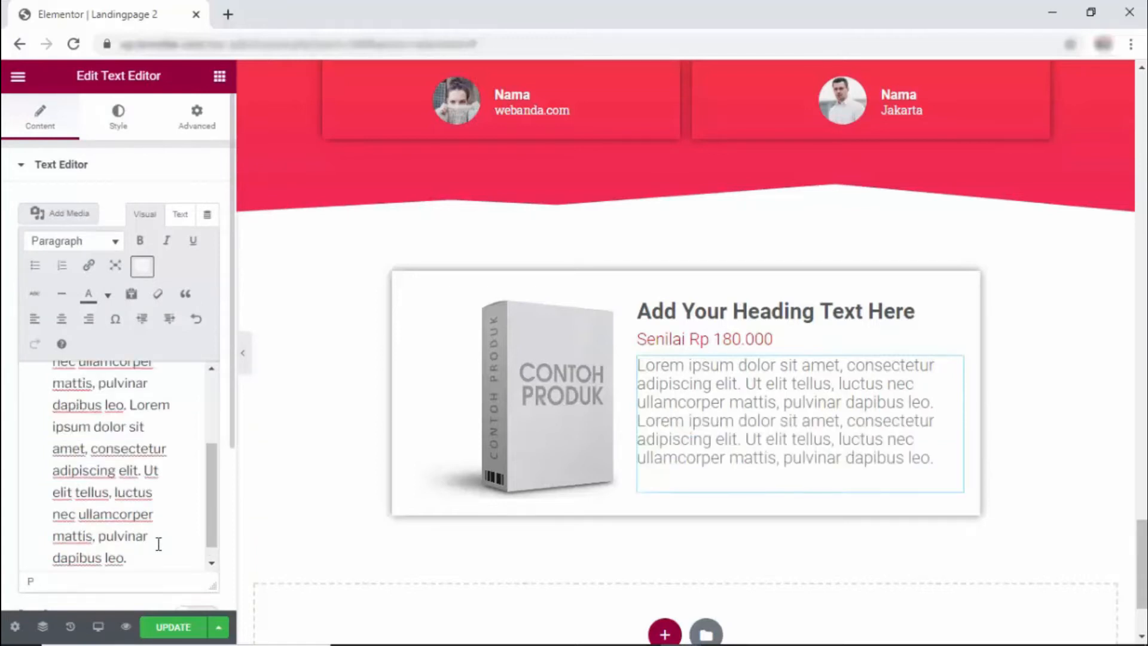
- Change the product heading's title to "Bonus 1# Add Your Heading Text Here"
click(776, 312)
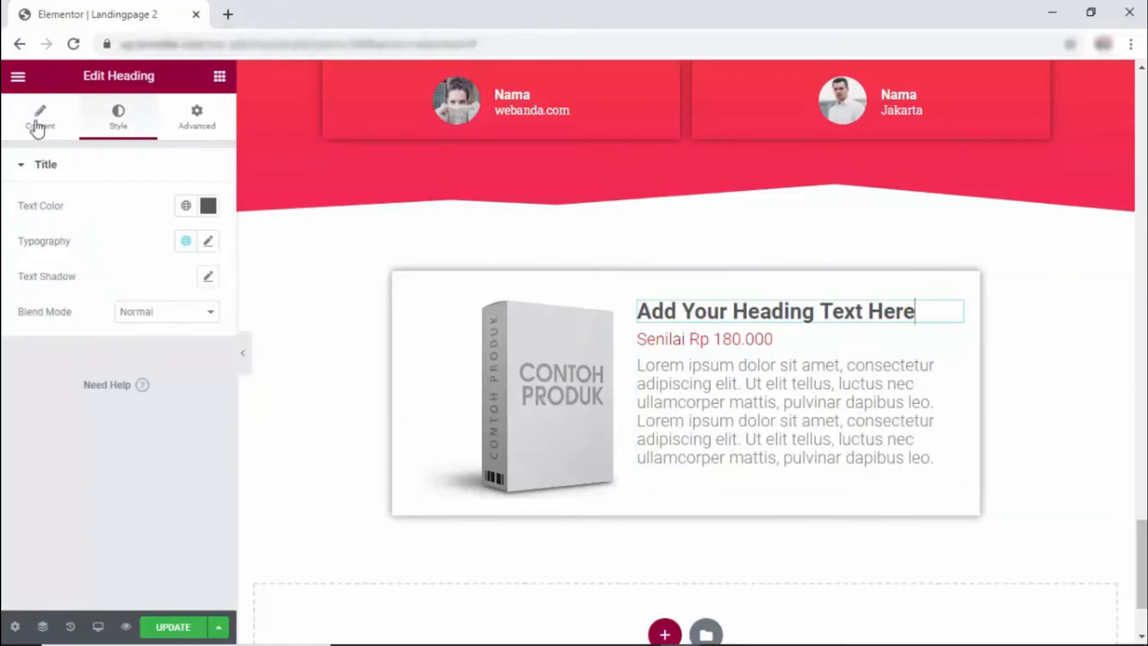
click(39, 117)
click(22, 223)
text(Bonus 1# Add Your Heading Text Here)
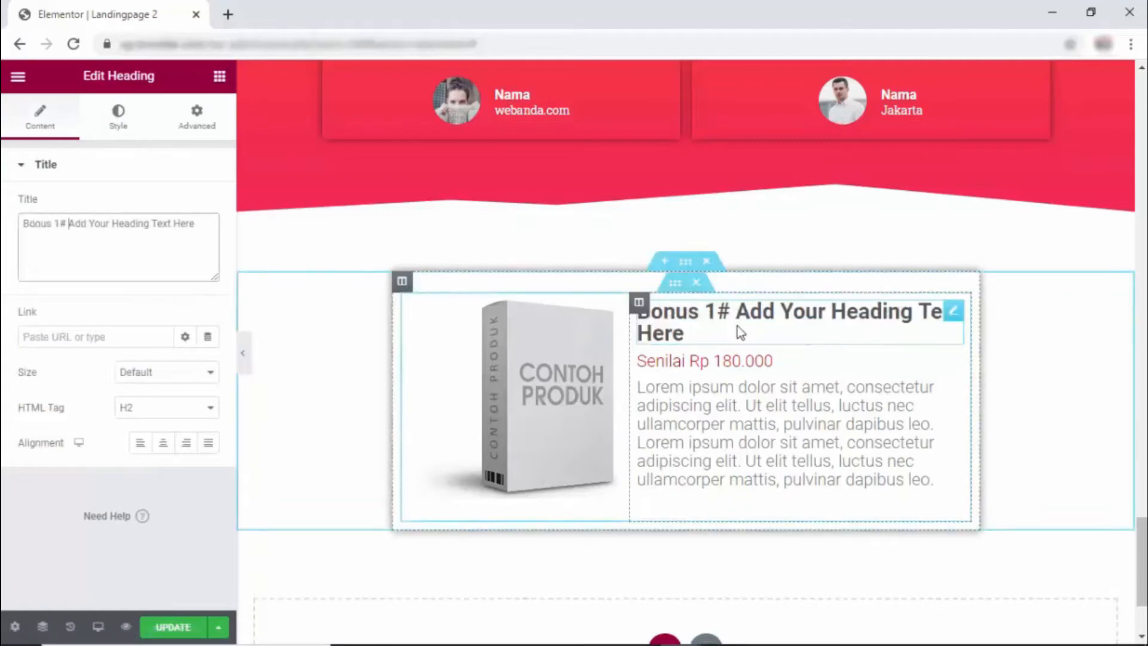
- Duplicate the Bonus 1# product section
scroll(622, 532, down, 1)
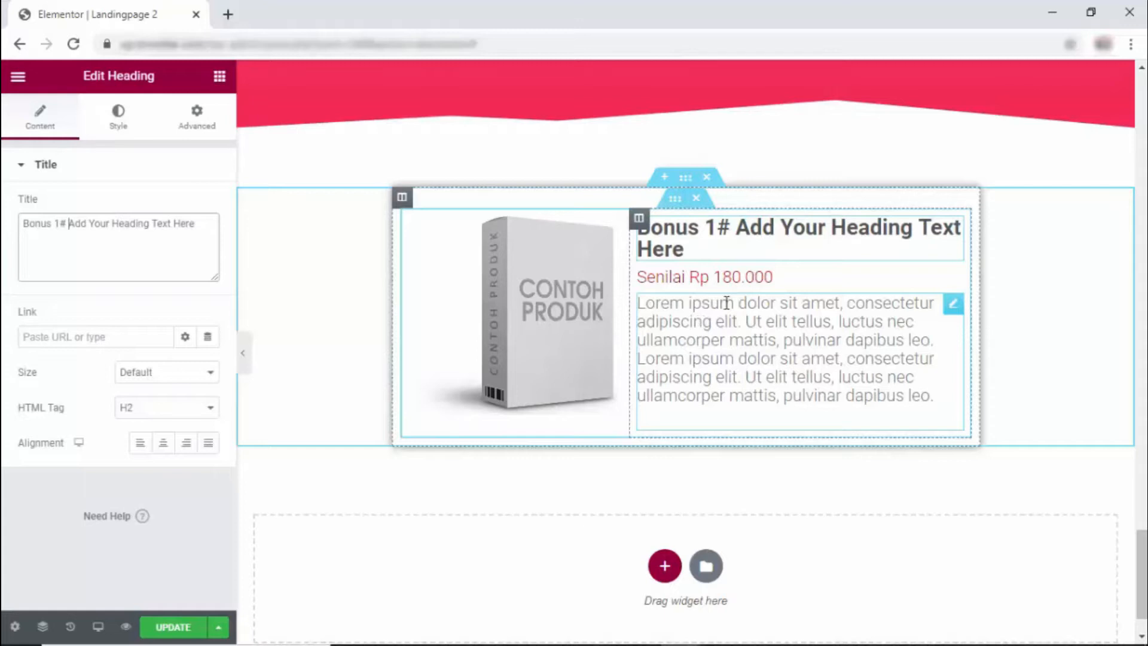
right_click(686, 178)
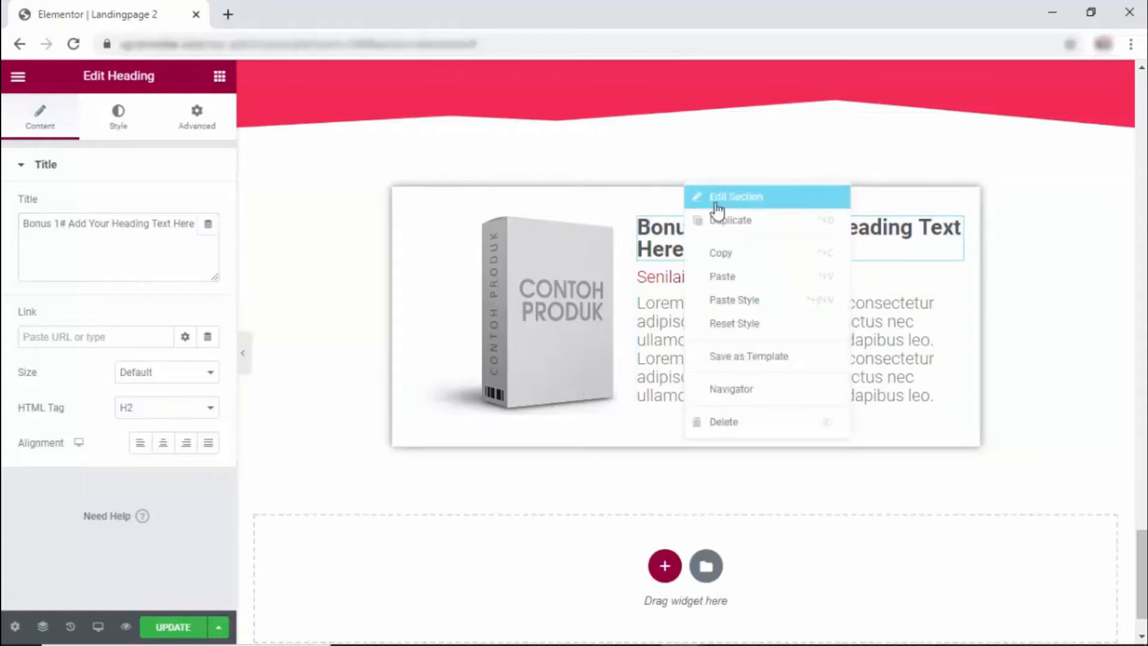
click(729, 221)
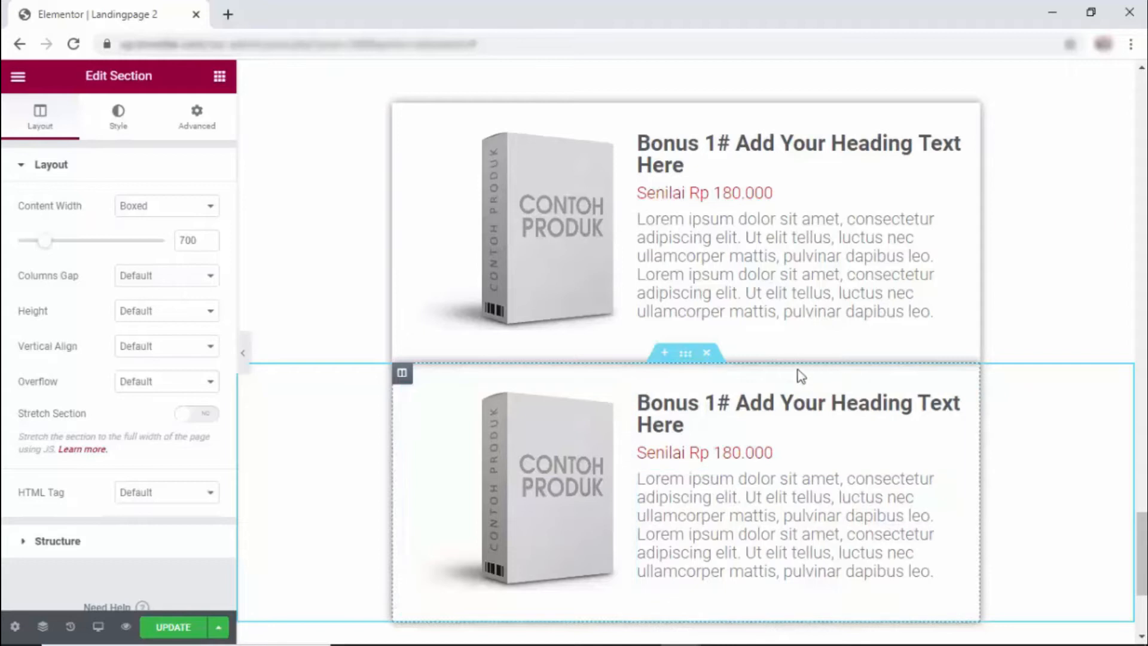
- Unlink the first bonus section's margin values and set its bottom margin to 30 px
scroll(816, 371, up, 3)
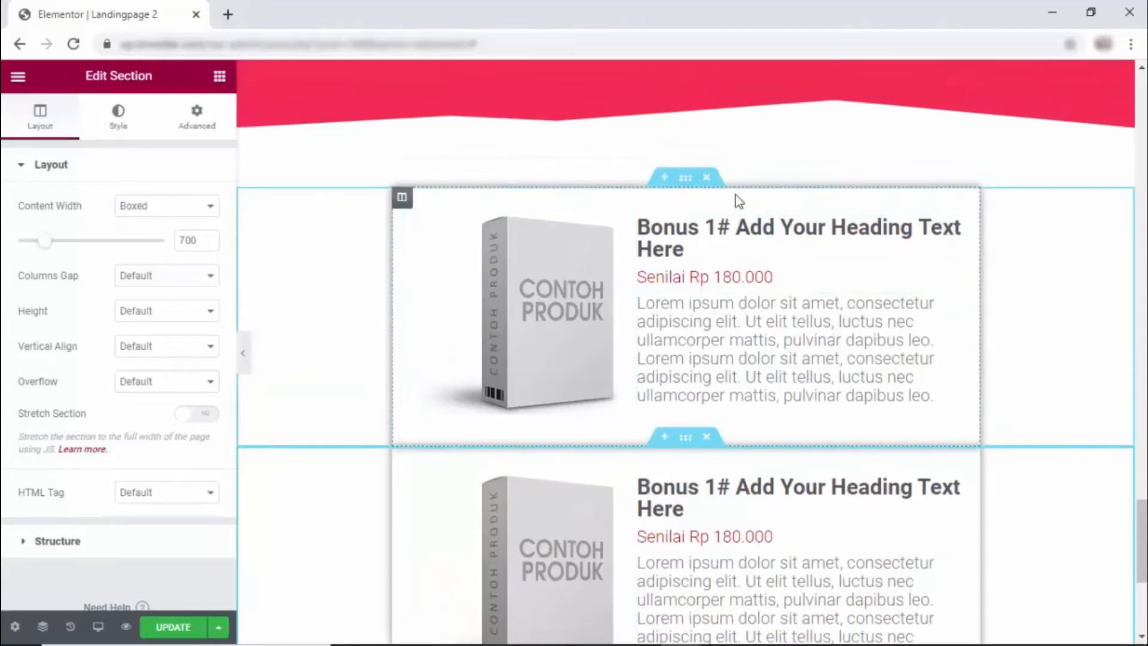
click(686, 188)
click(204, 118)
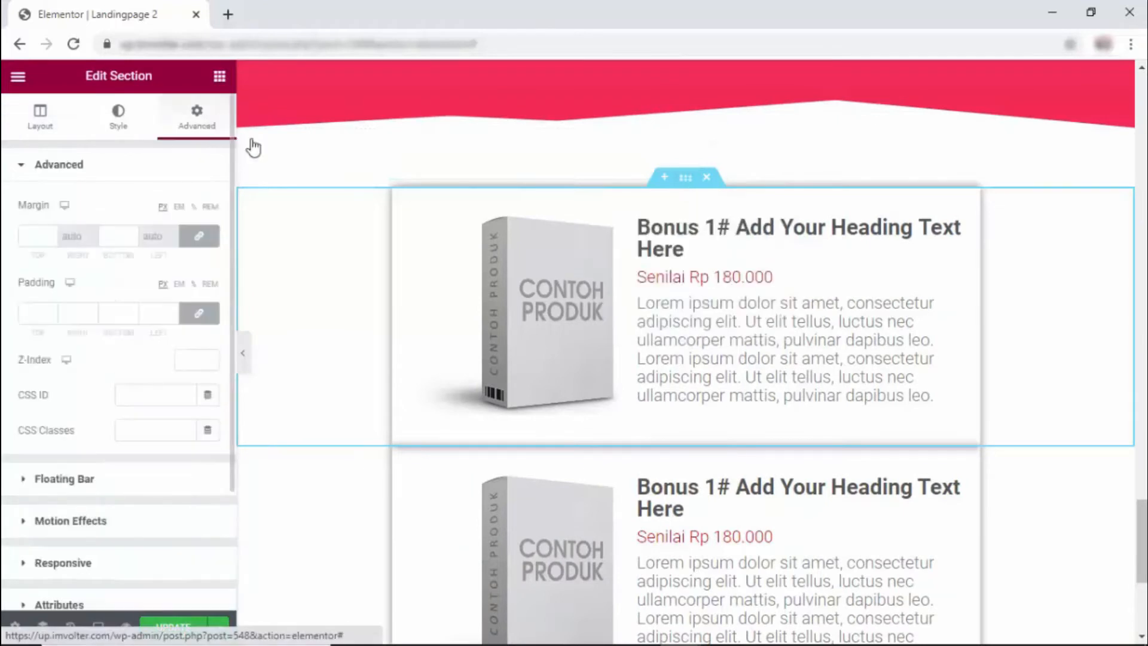
click(195, 243)
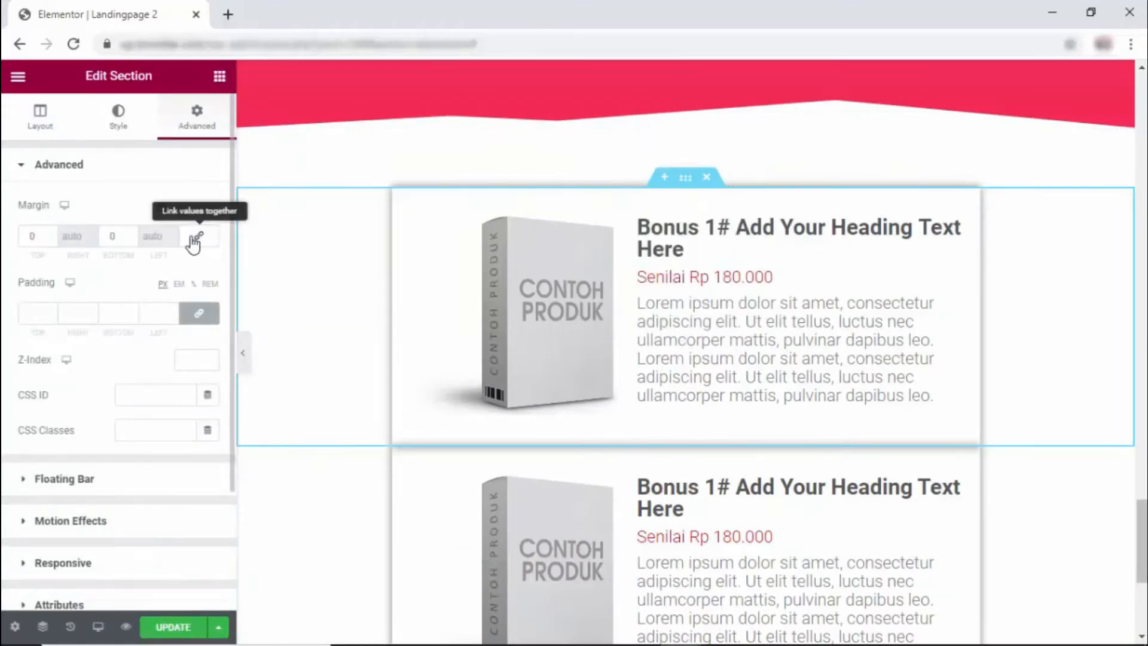
click(110, 236)
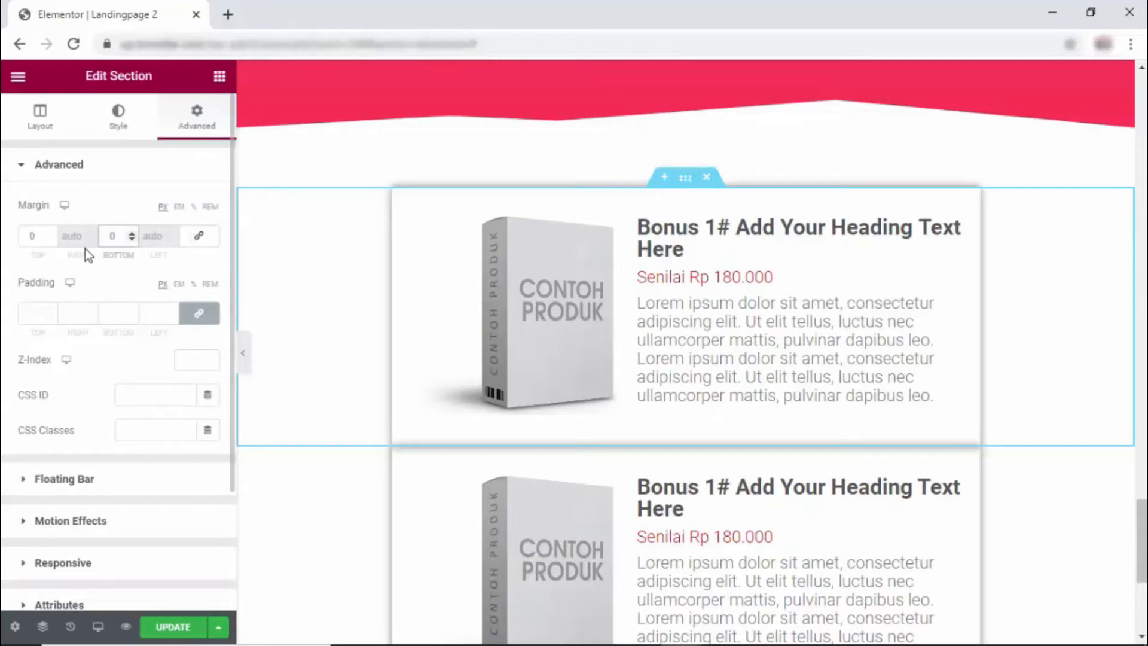
text(3)
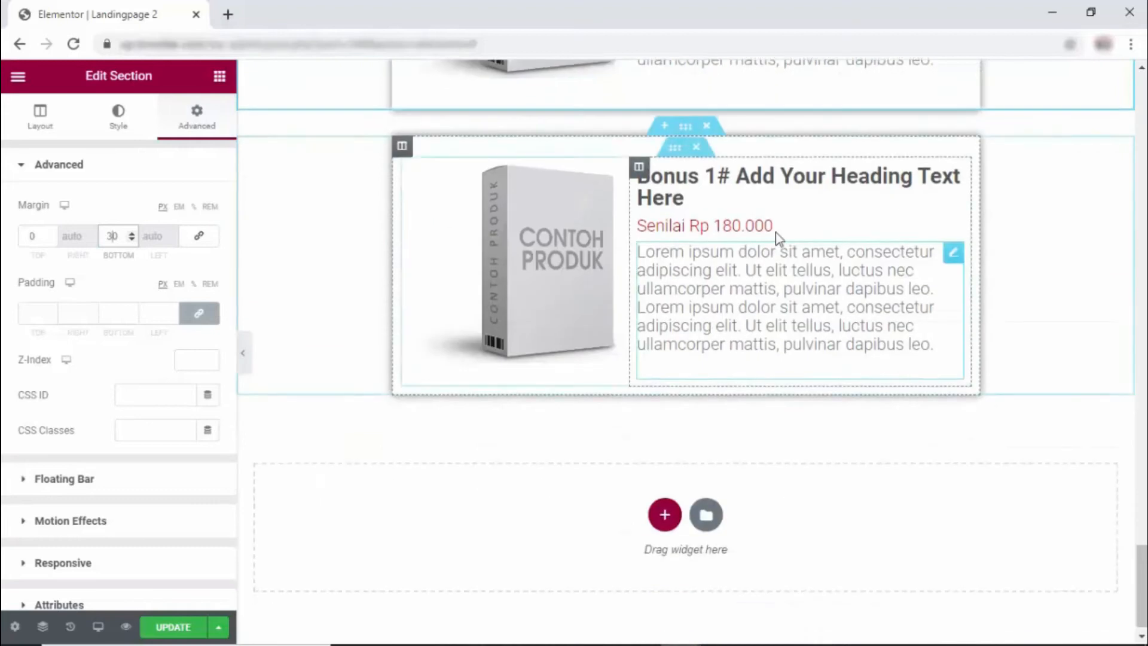
- Set the second bonus section's bottom margin to 30 px and duplicate that section
click(685, 126)
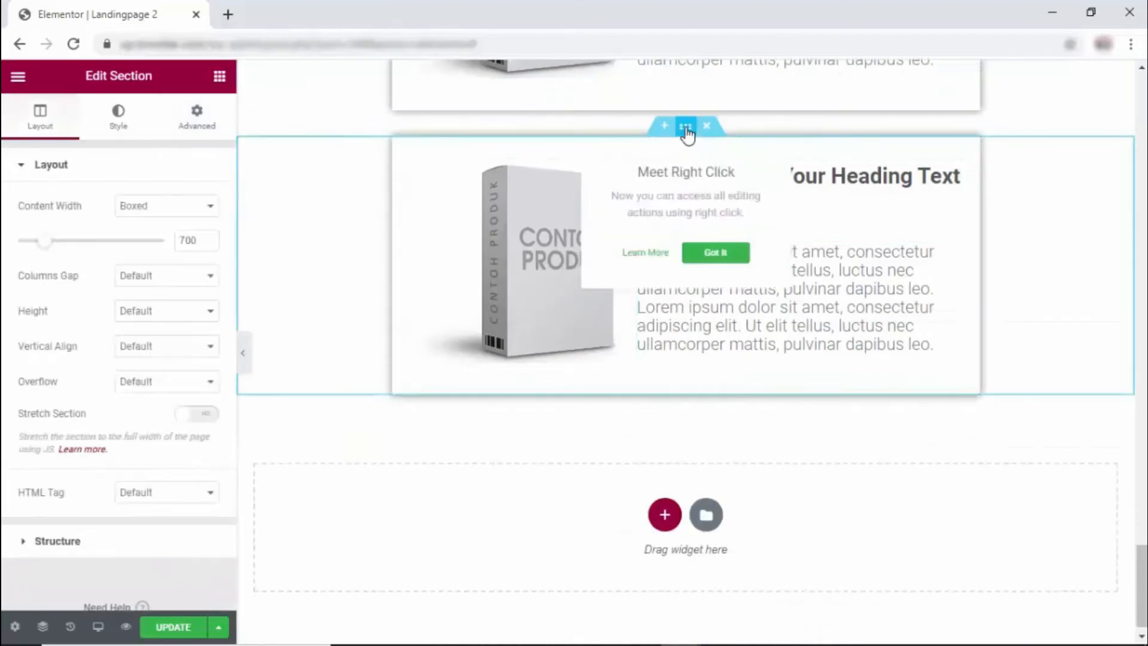
click(196, 117)
click(103, 237)
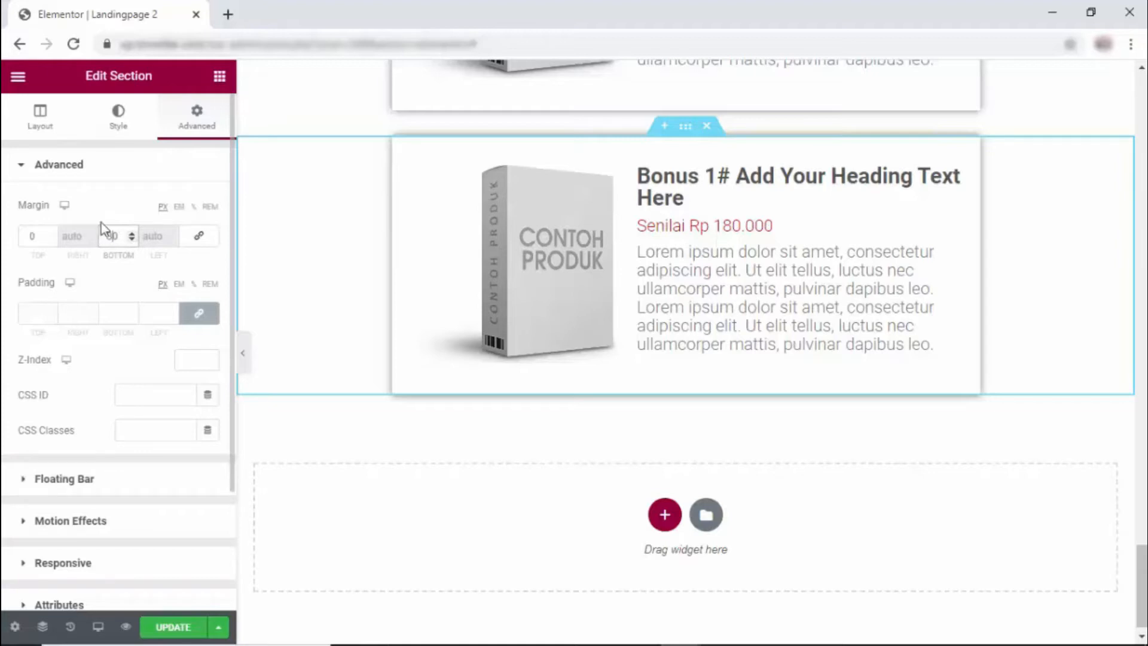
right_click(683, 130)
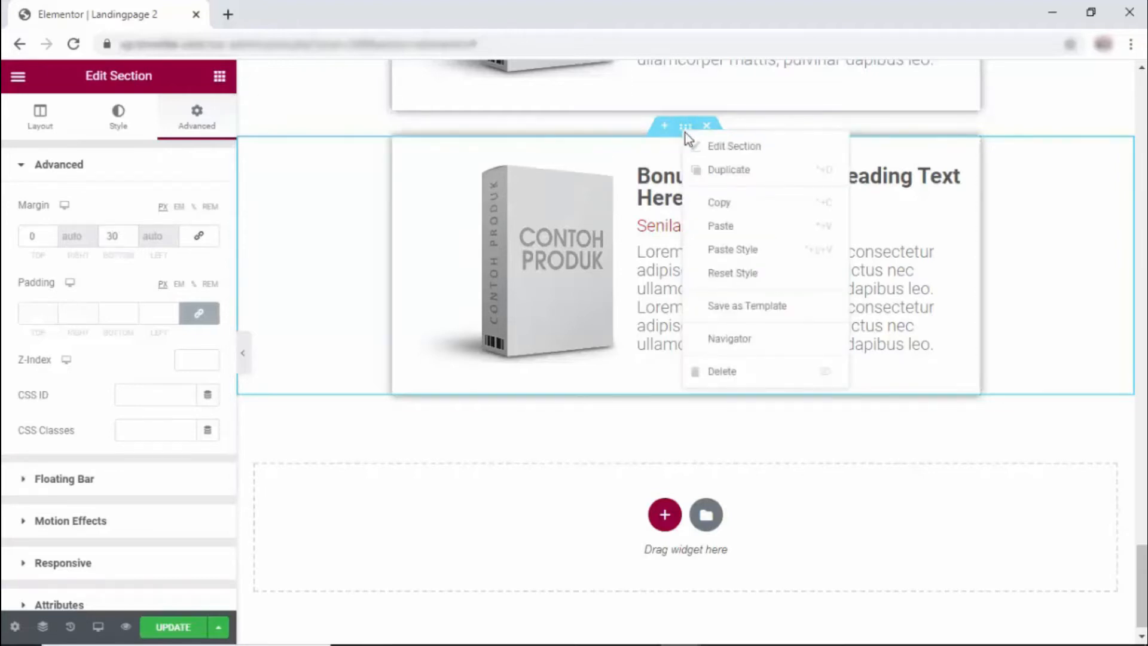
click(718, 173)
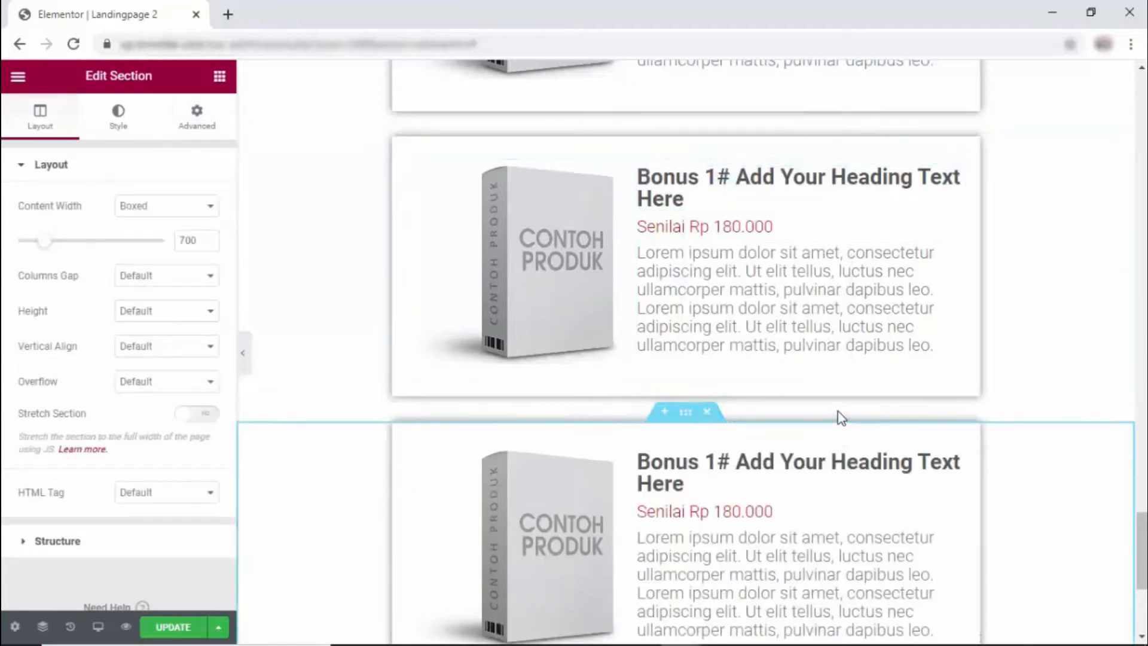
- Renumber the heading in the second bonus section to "Bonus 2#"
scroll(838, 415, down, 2)
click(723, 349)
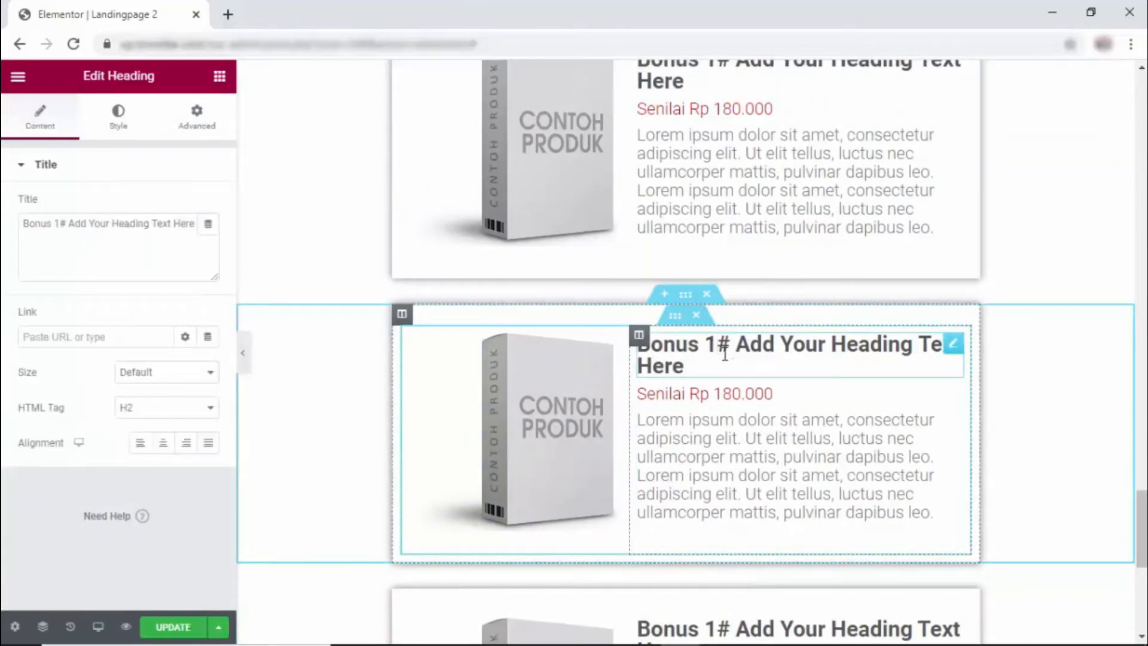
key(BackSpace)
text(2)
- Renumber the heading in the third bonus section to "Bonus 3#"
scroll(697, 396, down, 4)
click(722, 293)
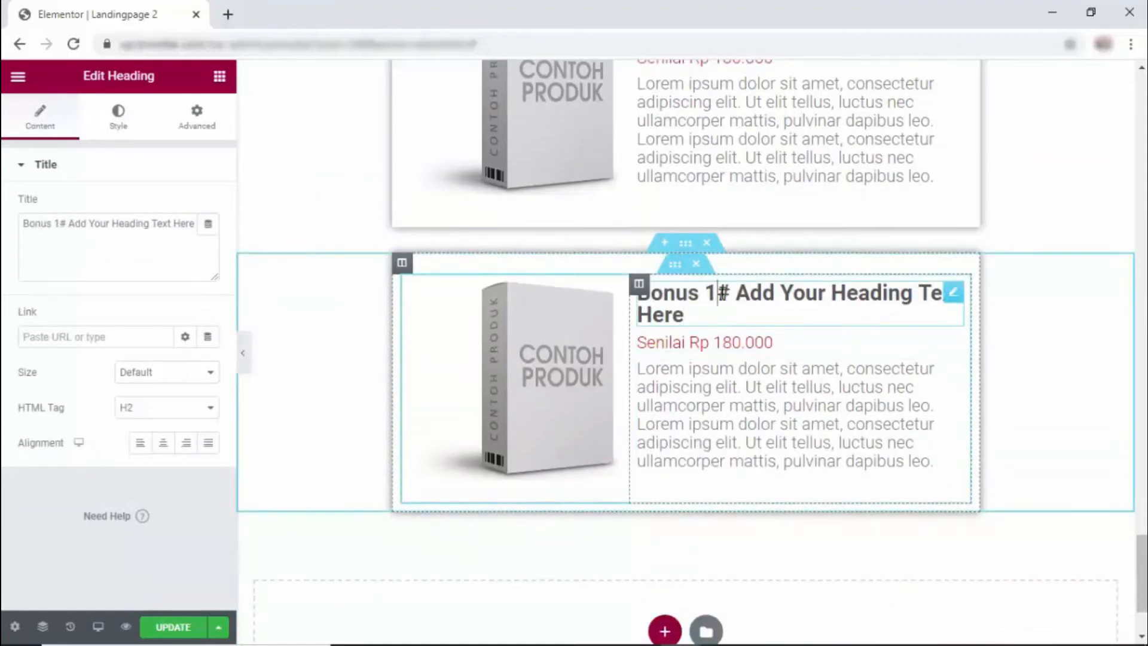
key(BackSpace)
text(3)
click(887, 164)
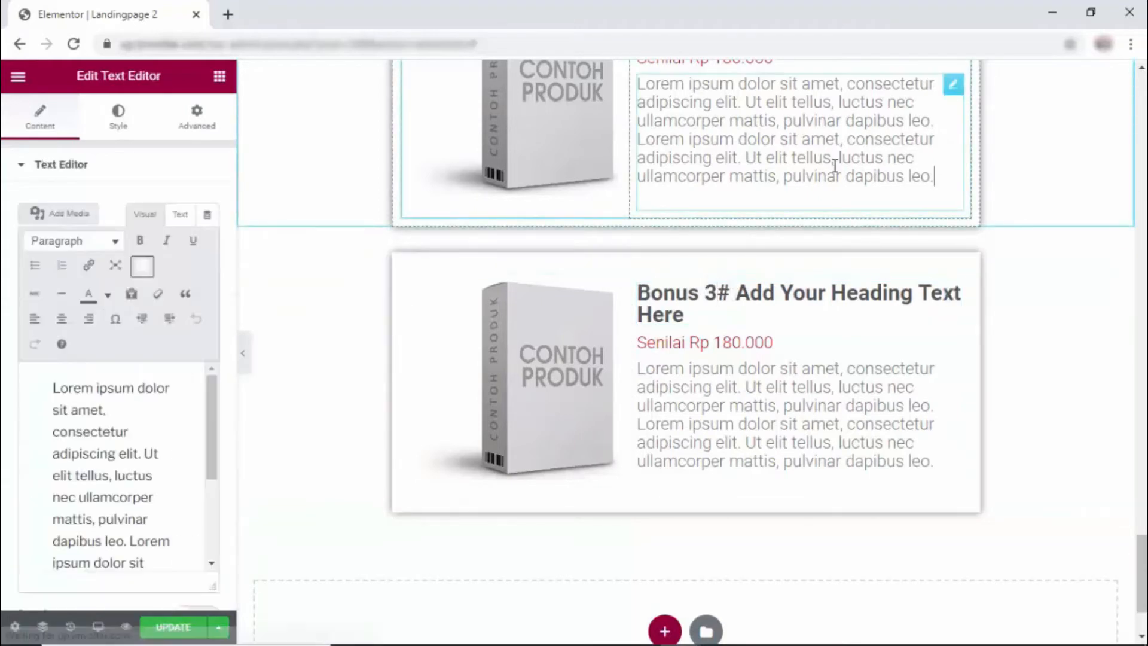
- Move the second bonus section's image column after its text column and right-align its heading, price and description
scroll(683, 237, up, 3)
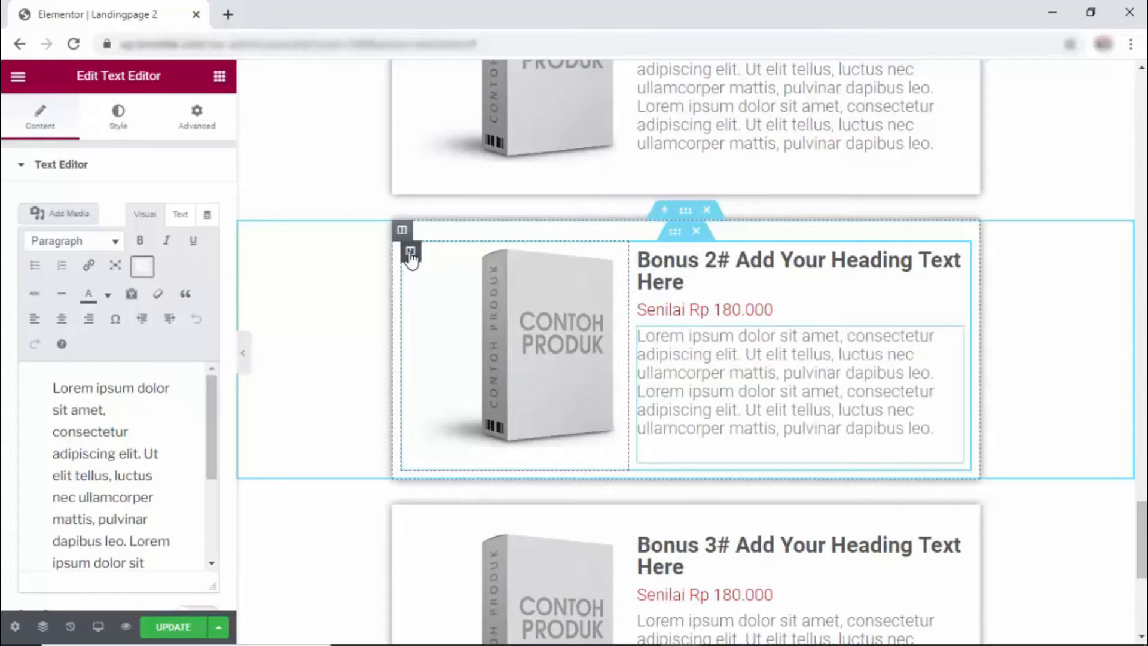
drag(410, 251, 803, 277)
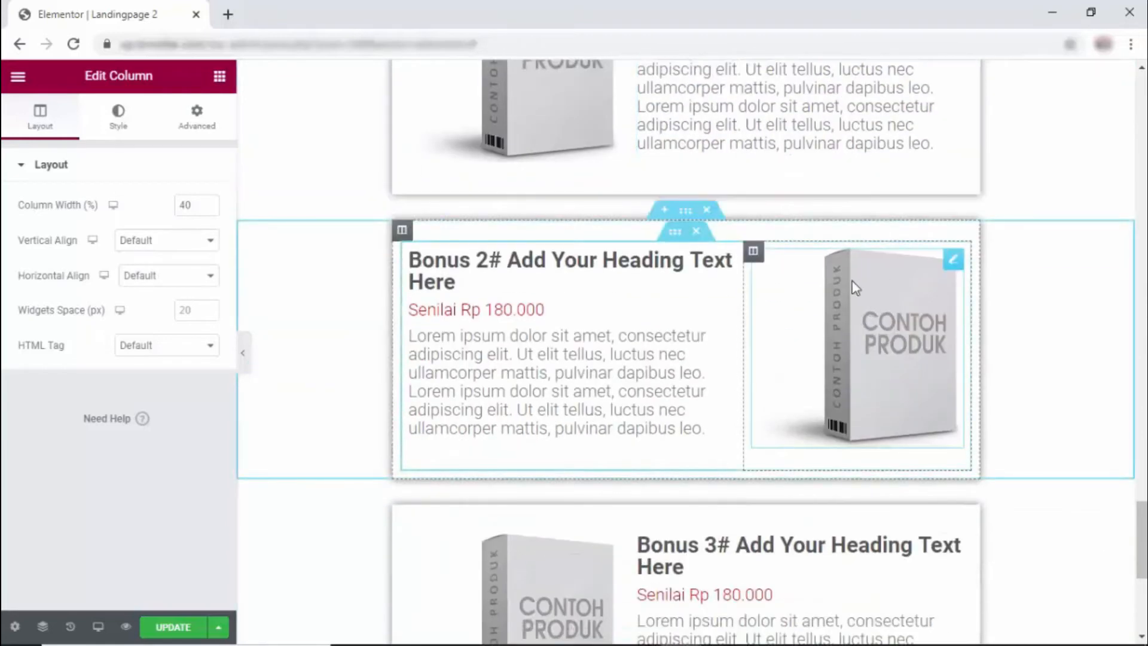
click(686, 260)
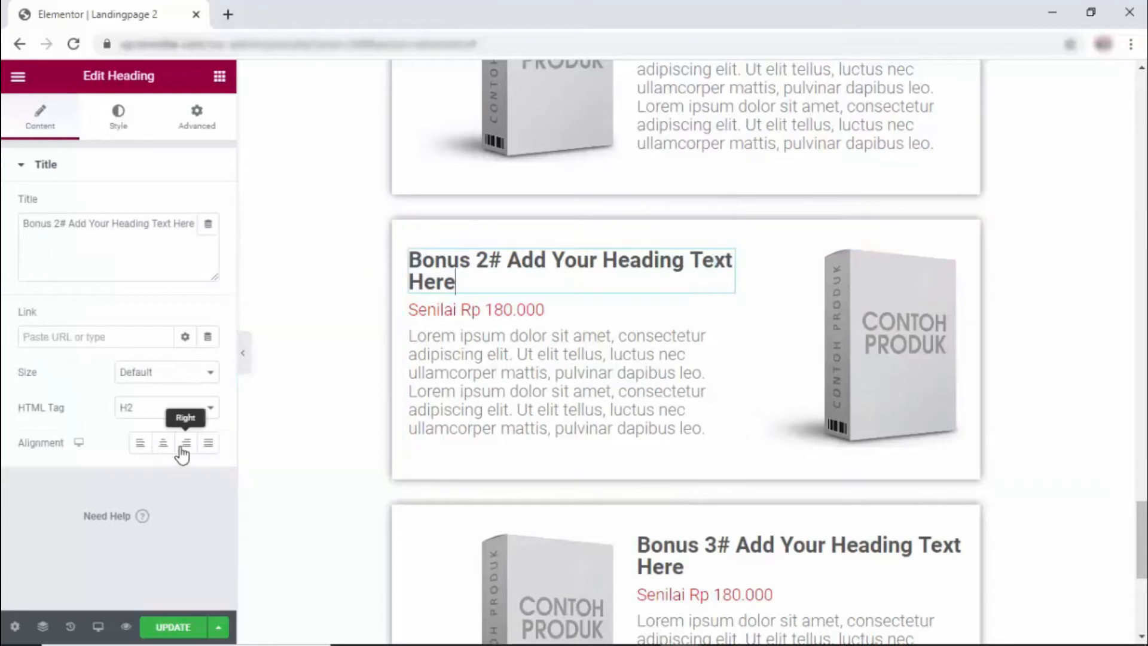
click(186, 443)
click(517, 311)
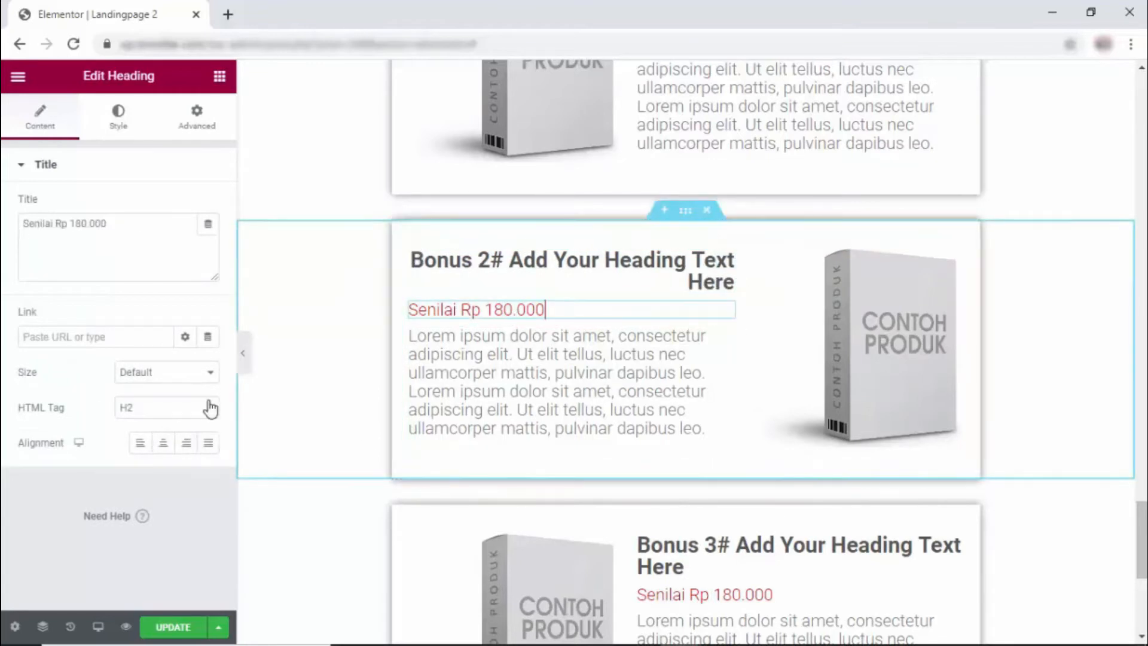
click(186, 442)
click(649, 366)
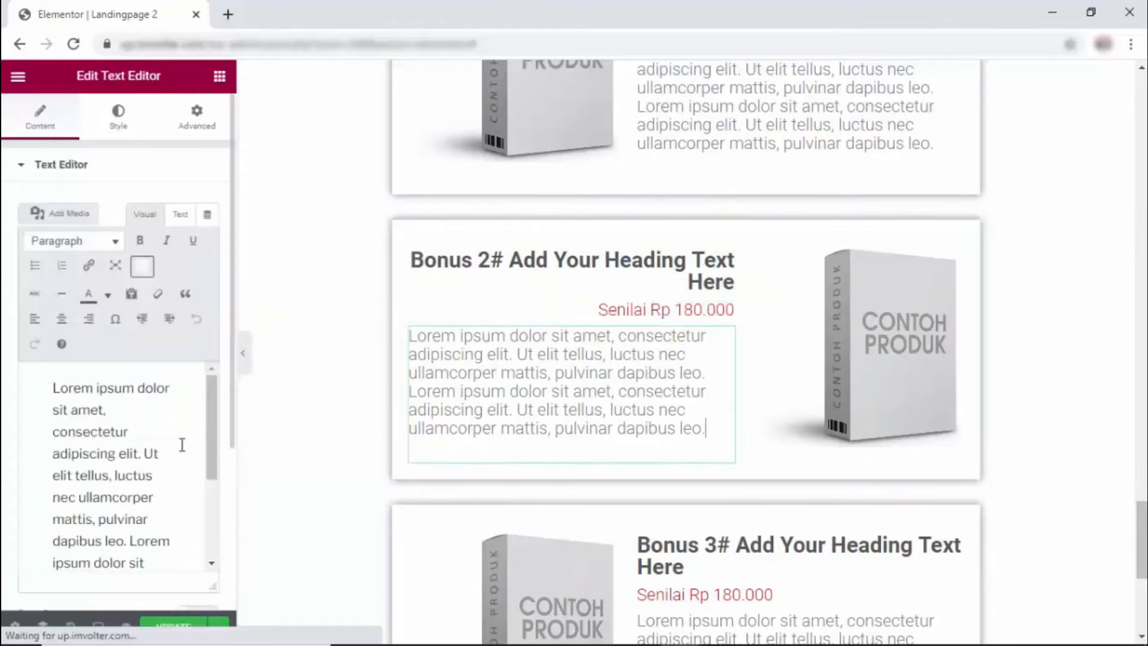
click(131, 125)
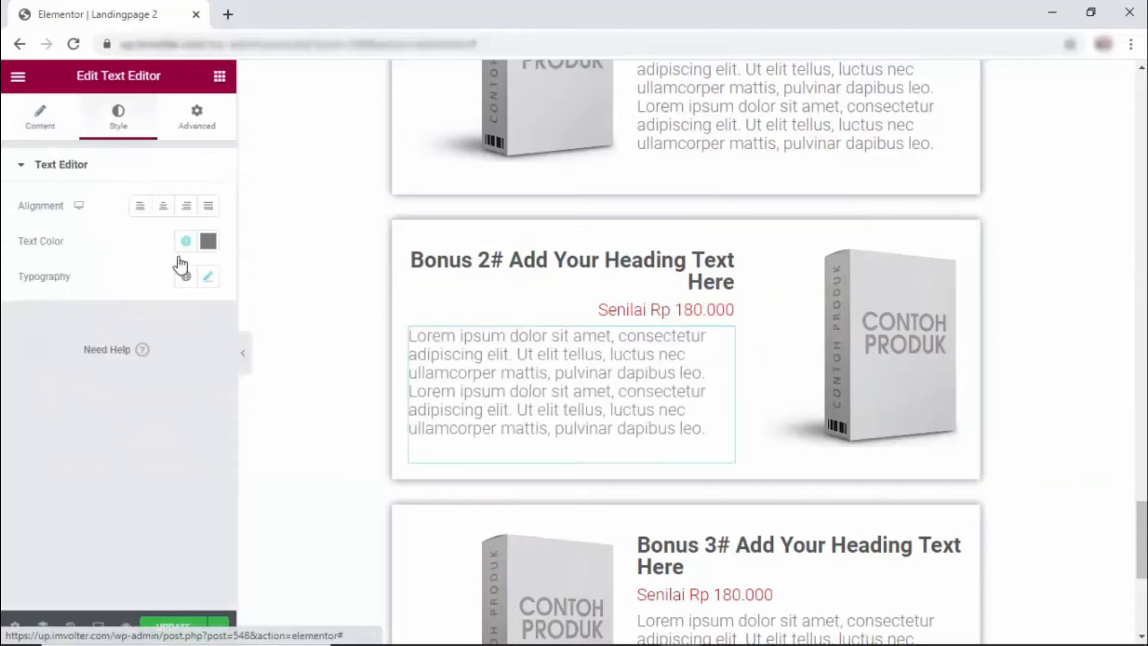
click(188, 203)
- Compare the layouts of the three bonus sections on the page
click(882, 396)
scroll(882, 396, down, 1)
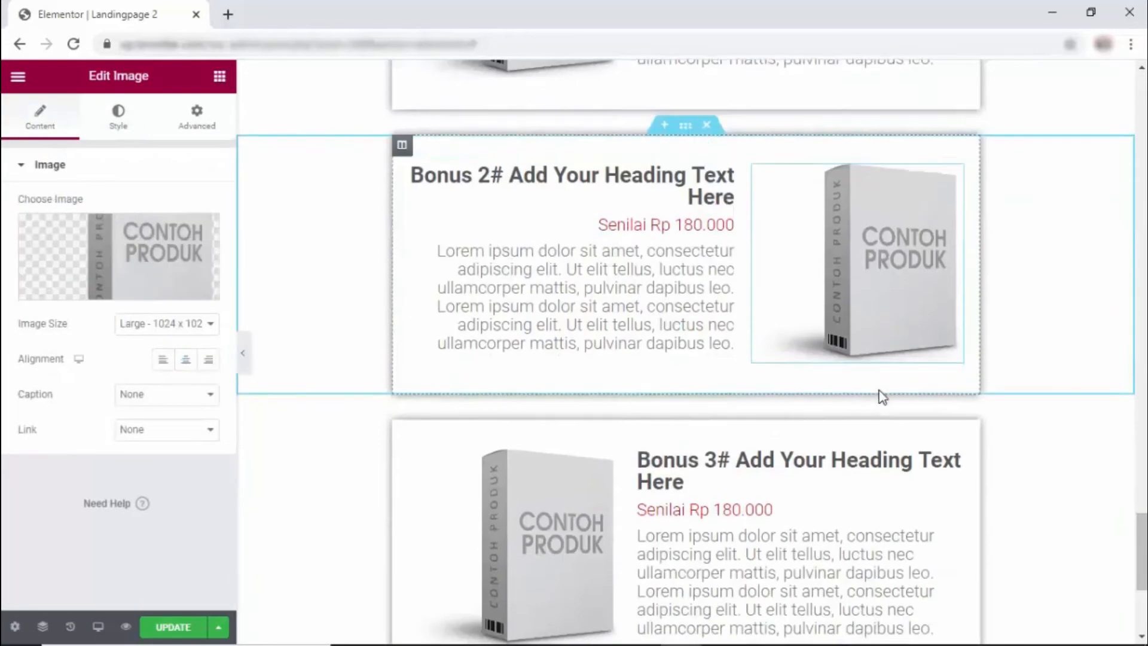
scroll(879, 389, down, 4)
scroll(879, 385, up, 10)
scroll(830, 233, down, 4)
scroll(899, 249, down, 3)
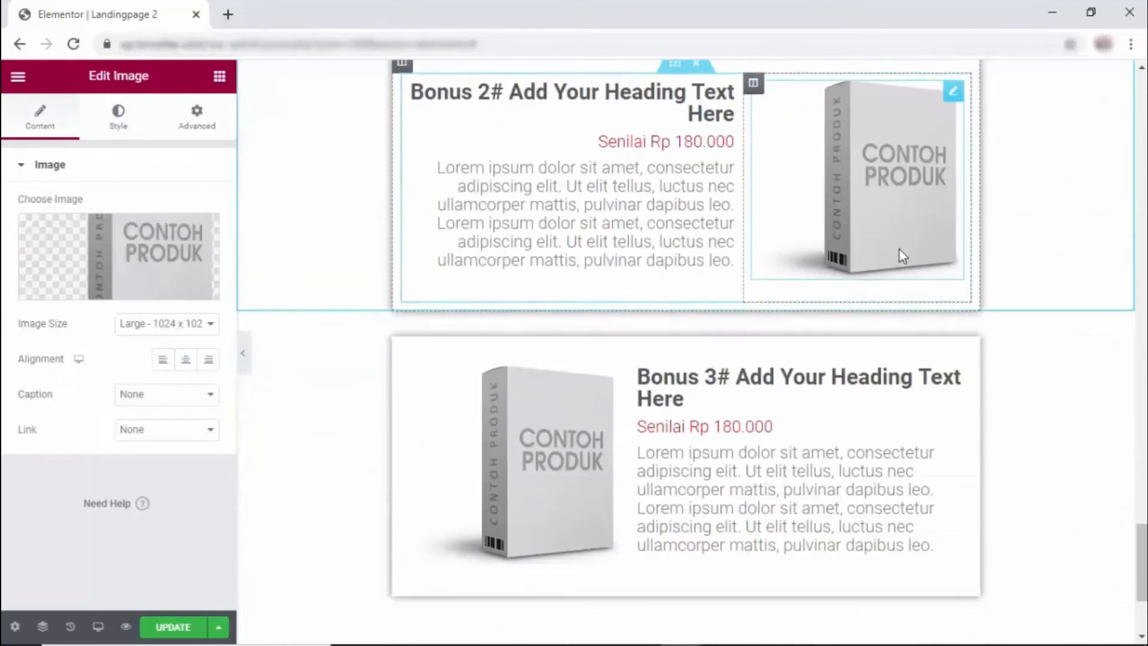
- Set the boxed content width of the first bonus section's inner section to 650
scroll(923, 152, up, 7)
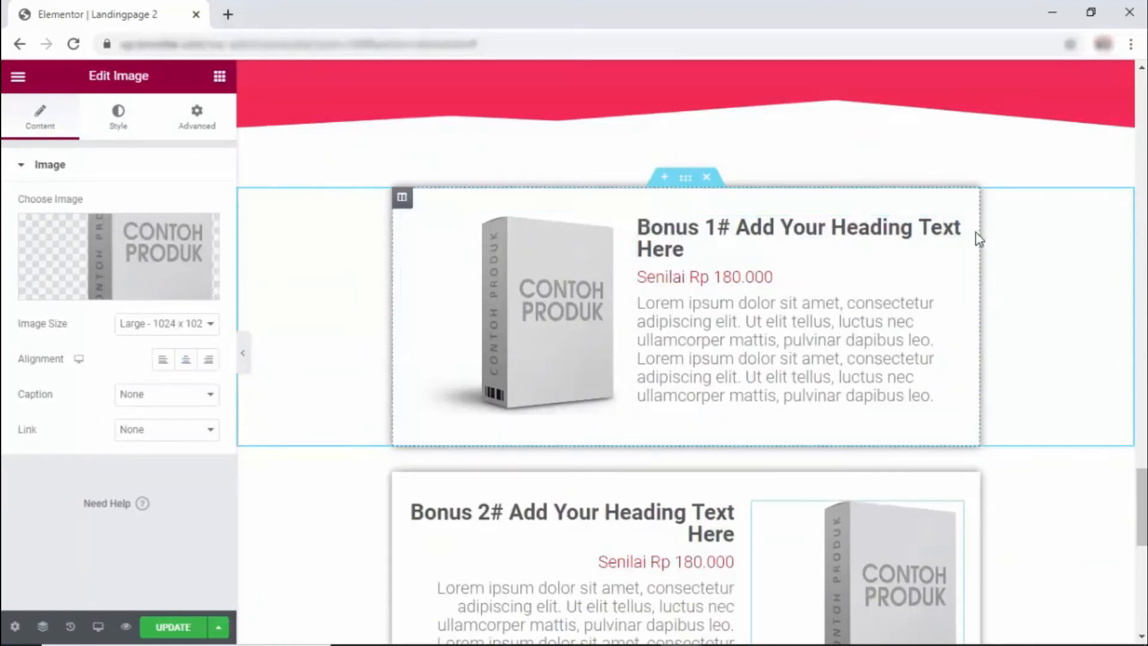
click(674, 204)
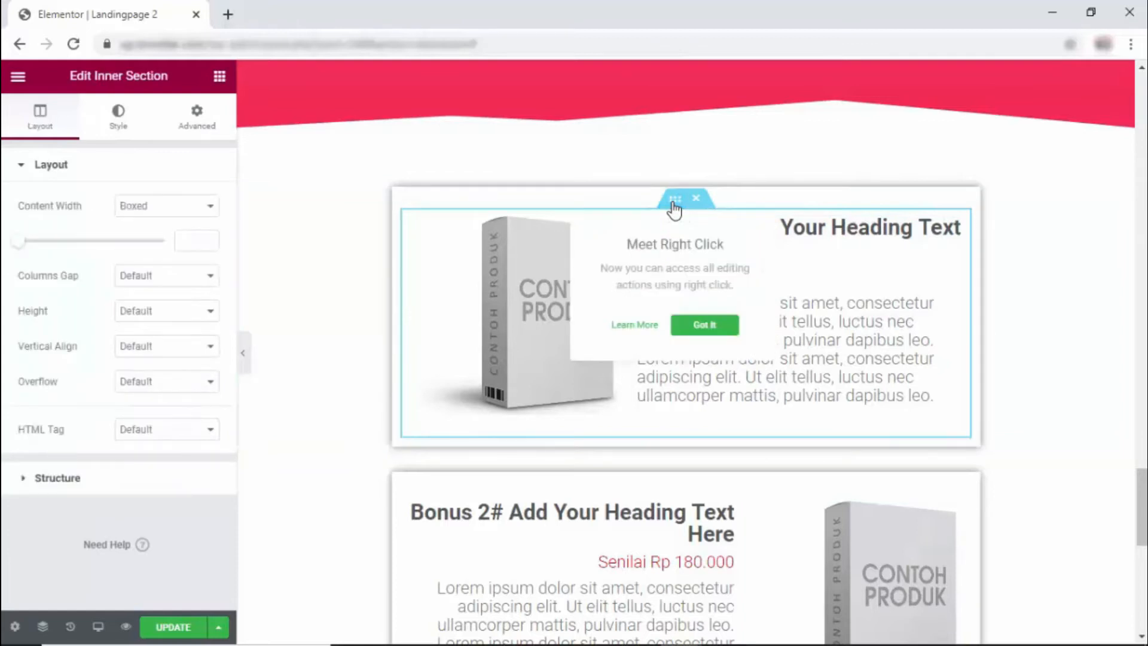
click(192, 238)
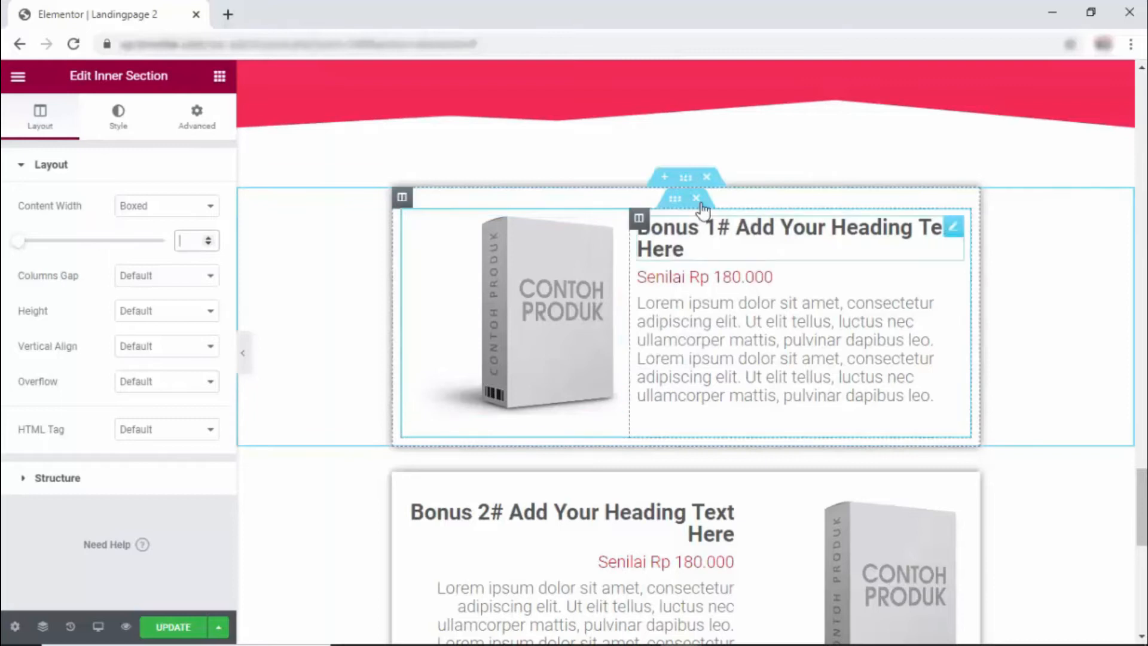
click(687, 179)
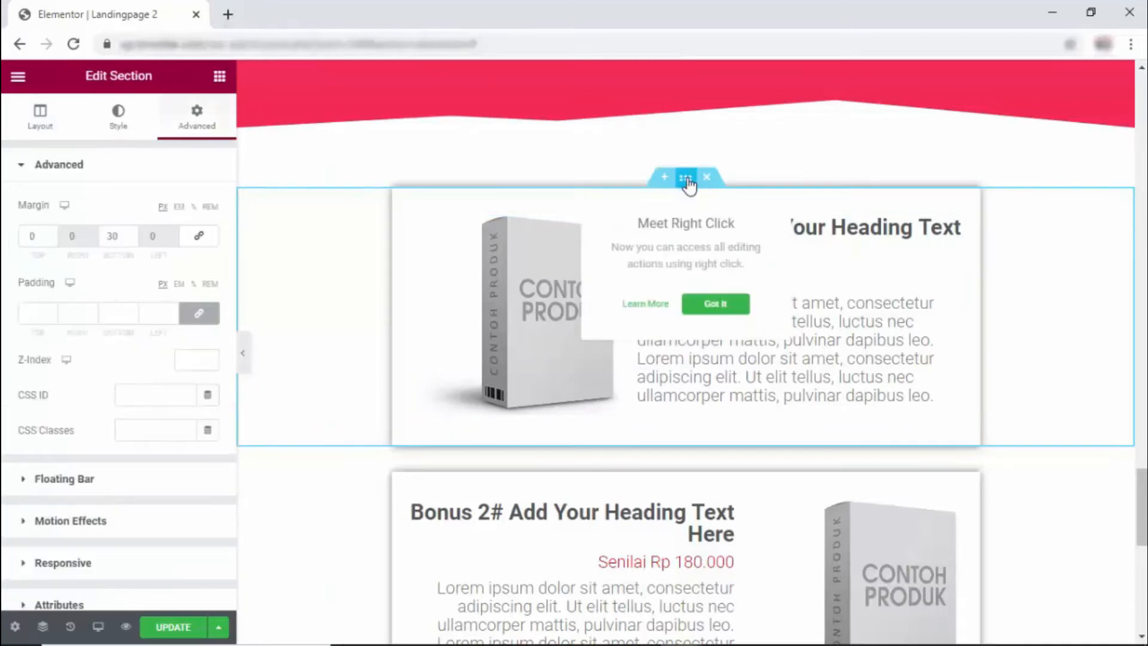
click(27, 127)
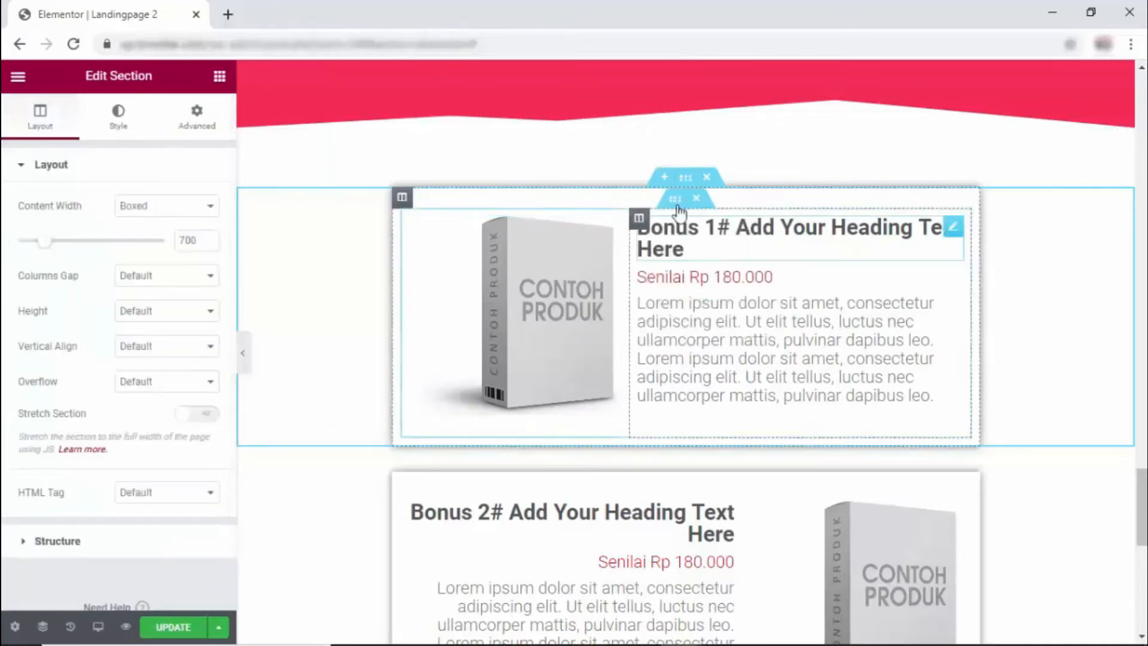
click(676, 201)
click(194, 236)
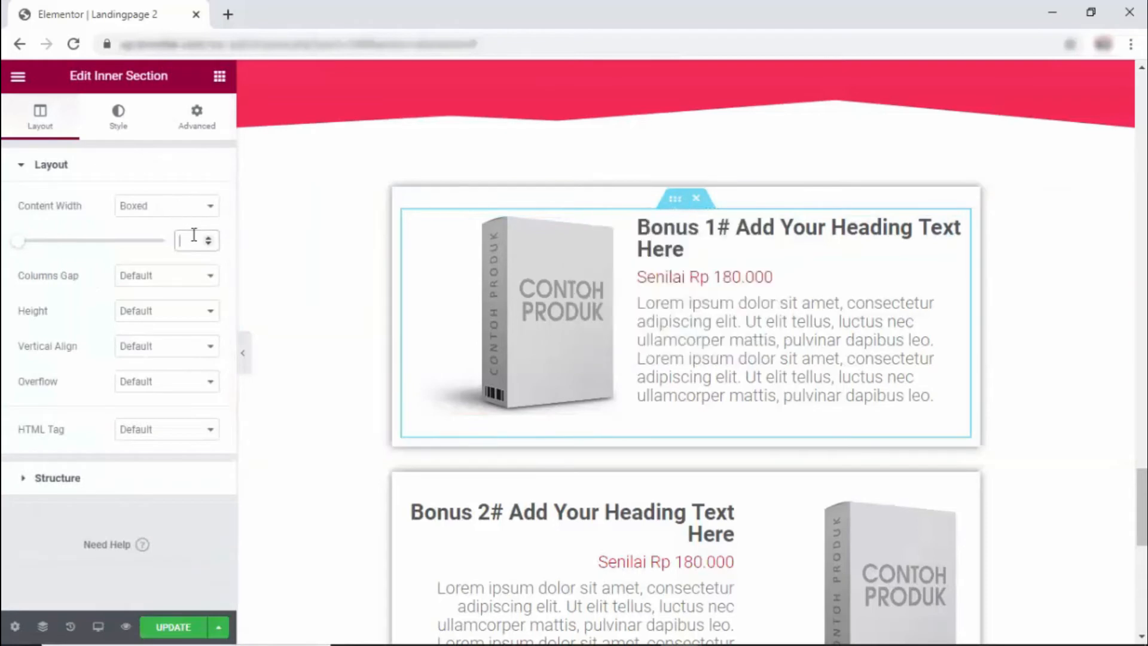
text(6)
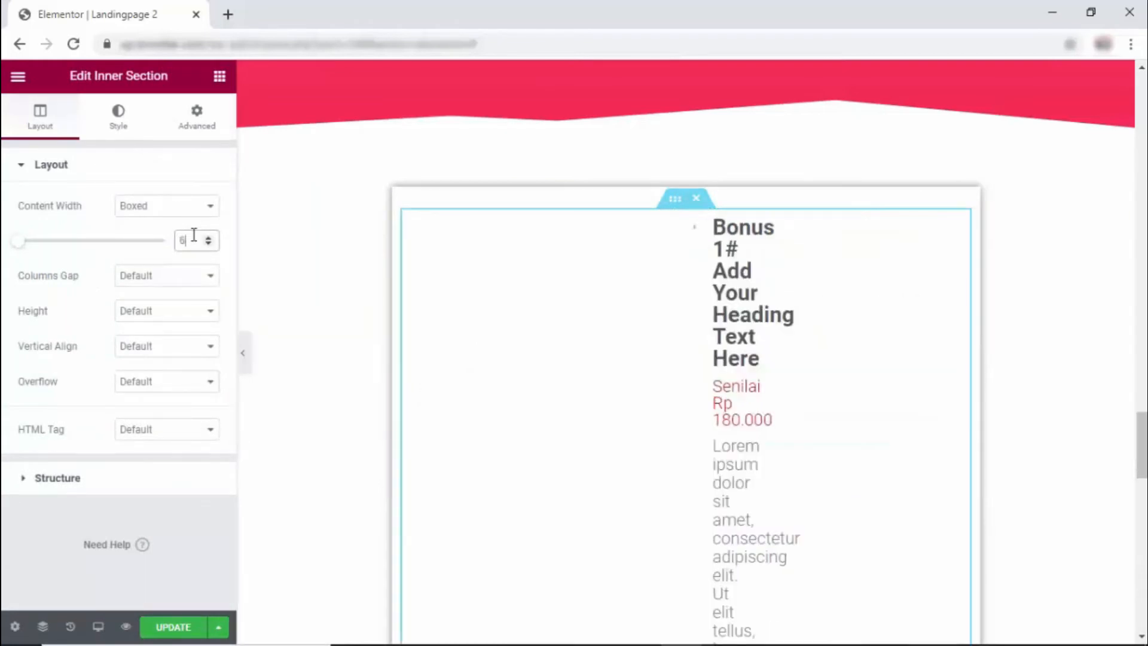
text(50)
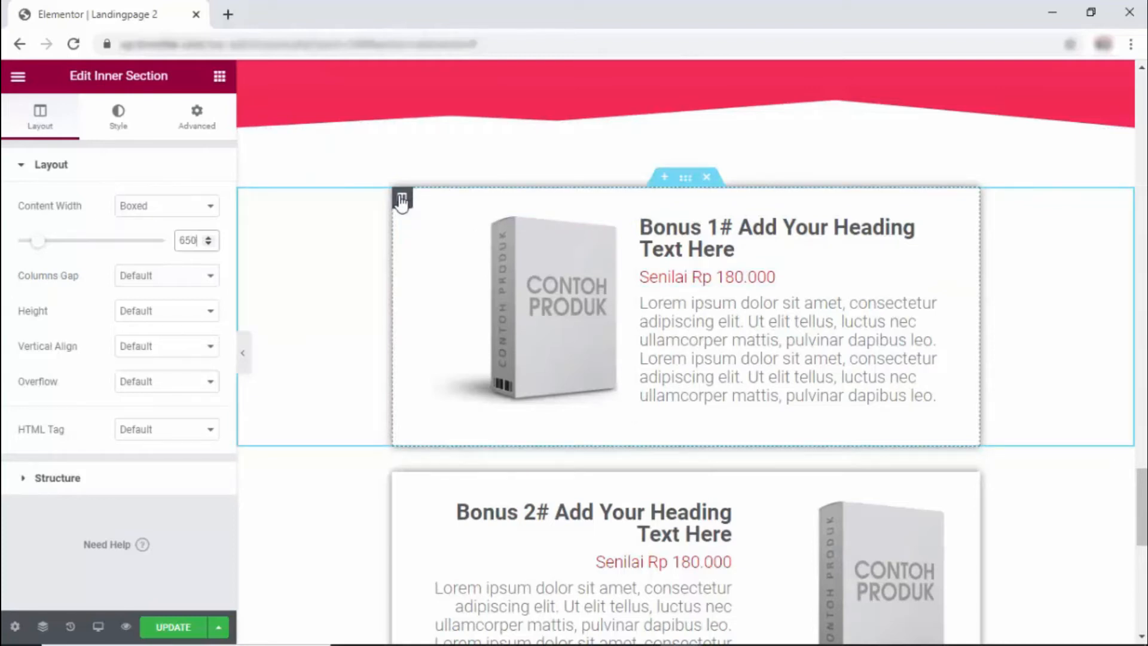
- Try a pale yellow background colour on the first bonus section's column and clear it
click(401, 198)
click(117, 117)
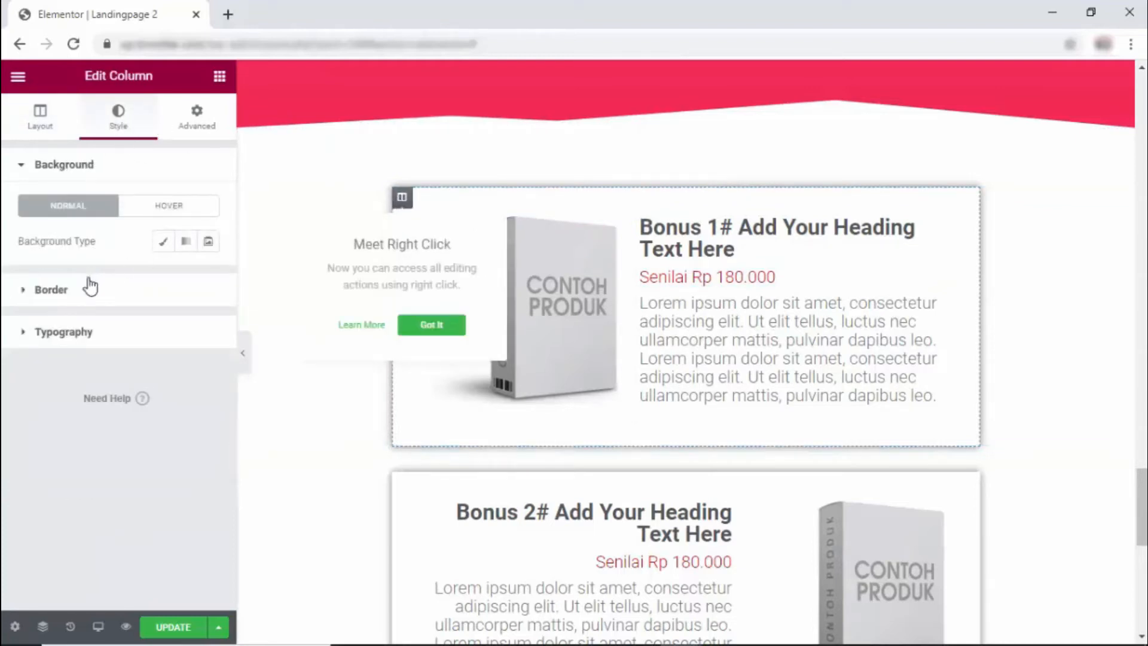
click(161, 241)
click(207, 279)
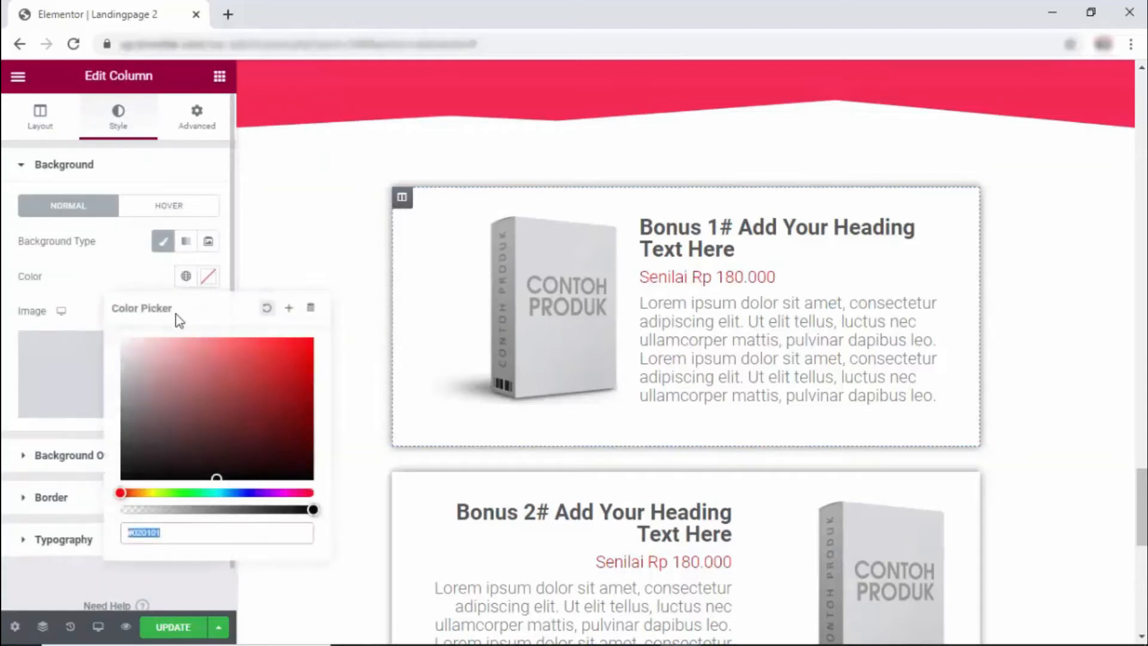
click(130, 359)
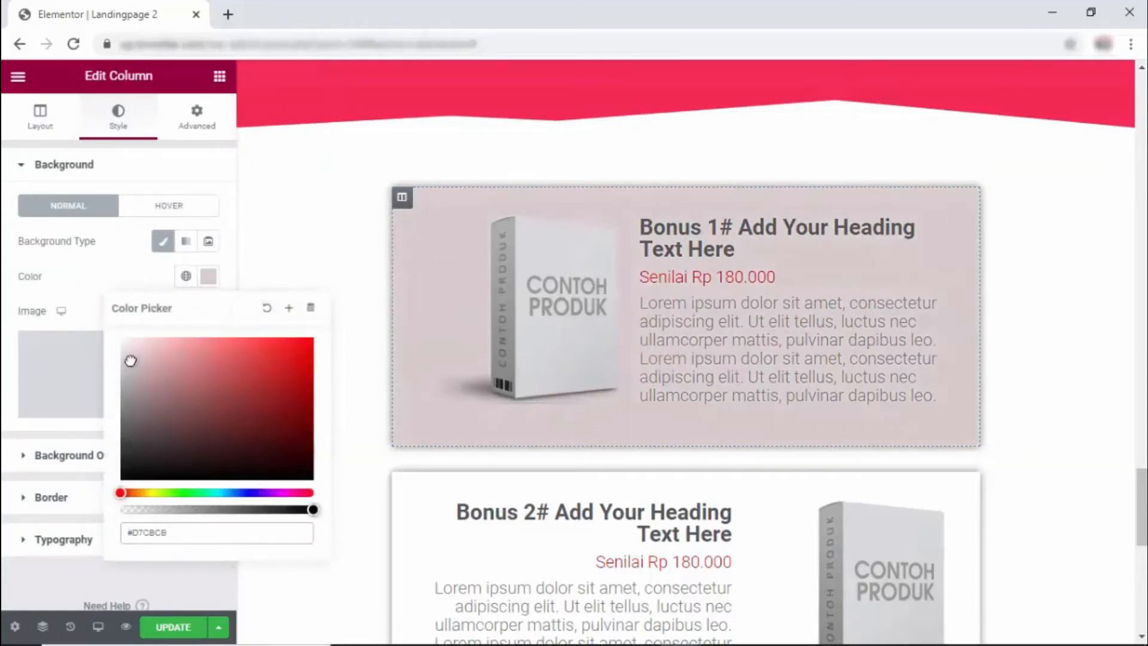
drag(121, 493, 151, 493)
click(147, 345)
click(267, 307)
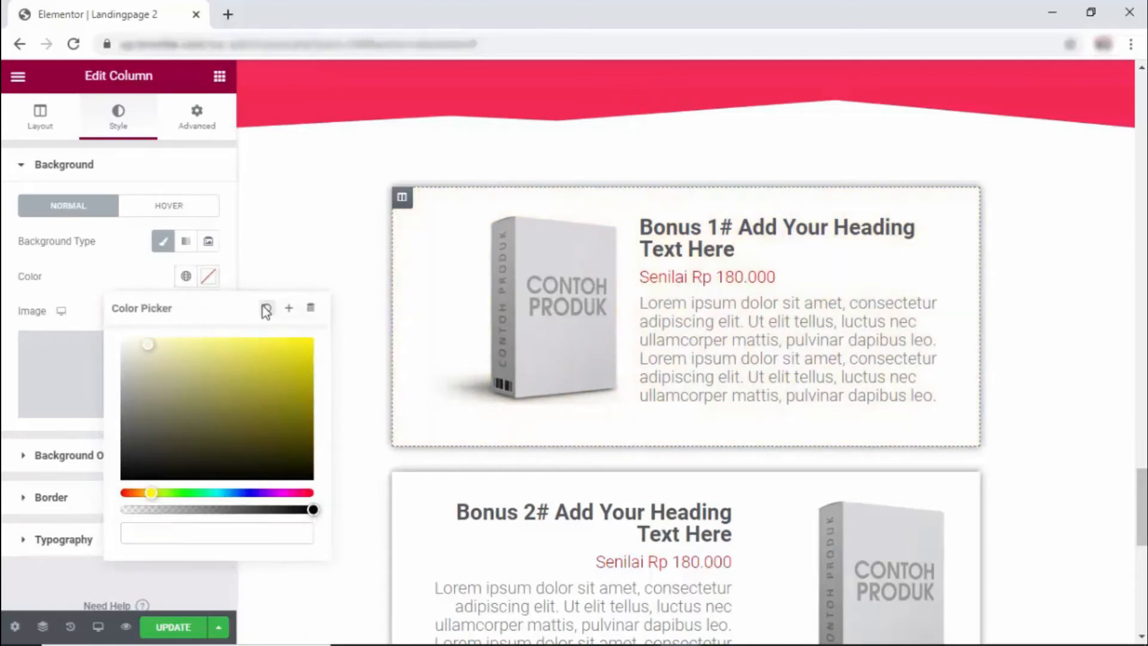
- Duplicate the "Siapa yang Cocok Pakai Produk Ini?" heading's inner section and move it above the first bonus section
scroll(619, 206, up, 1)
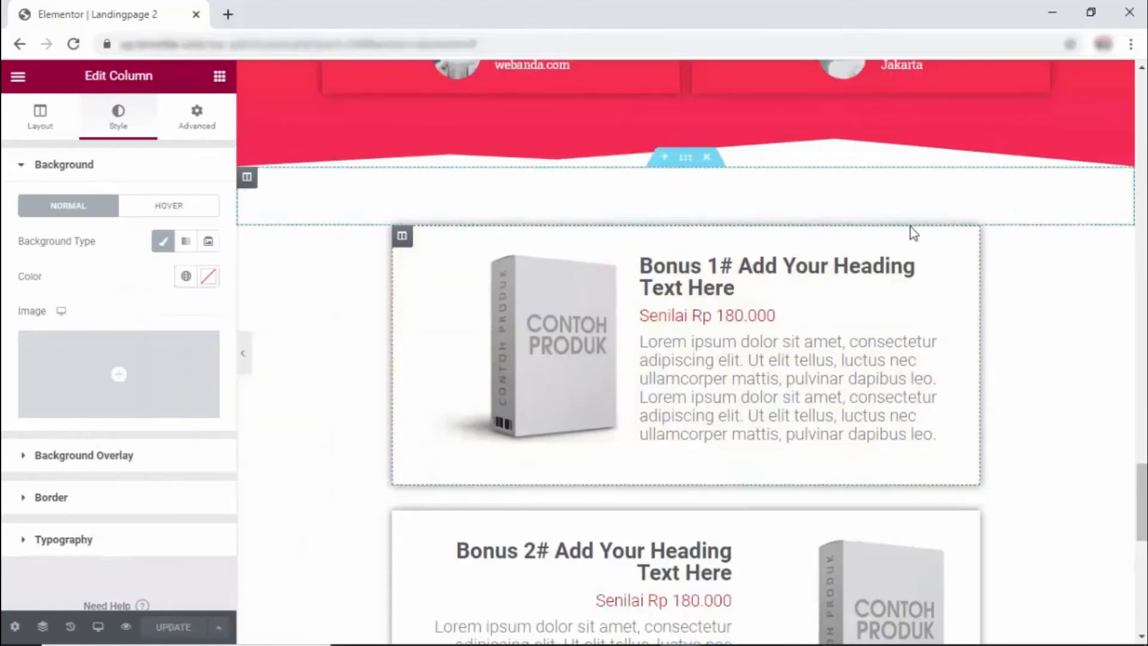
scroll(918, 261, up, 20)
right_click(676, 375)
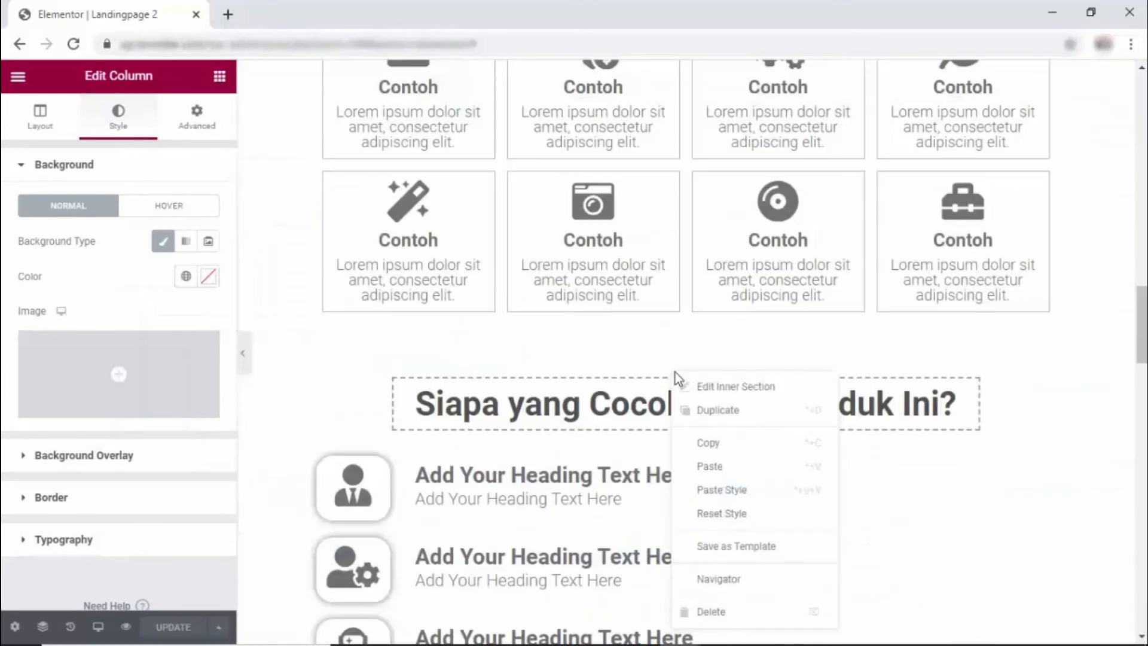
click(706, 414)
drag(685, 455, 677, 393)
scroll(644, 559, down, 15)
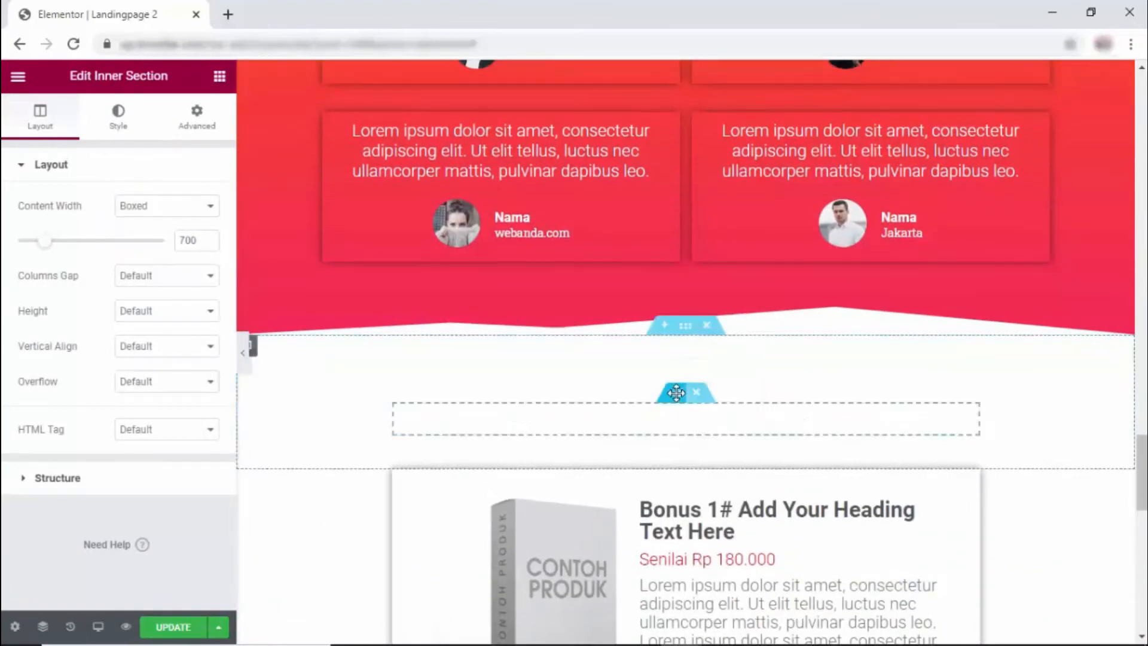
- Change the moved heading's text to "Bonus Special" and enlarge its typography
click(889, 428)
click(138, 235)
key(ctrl+a)
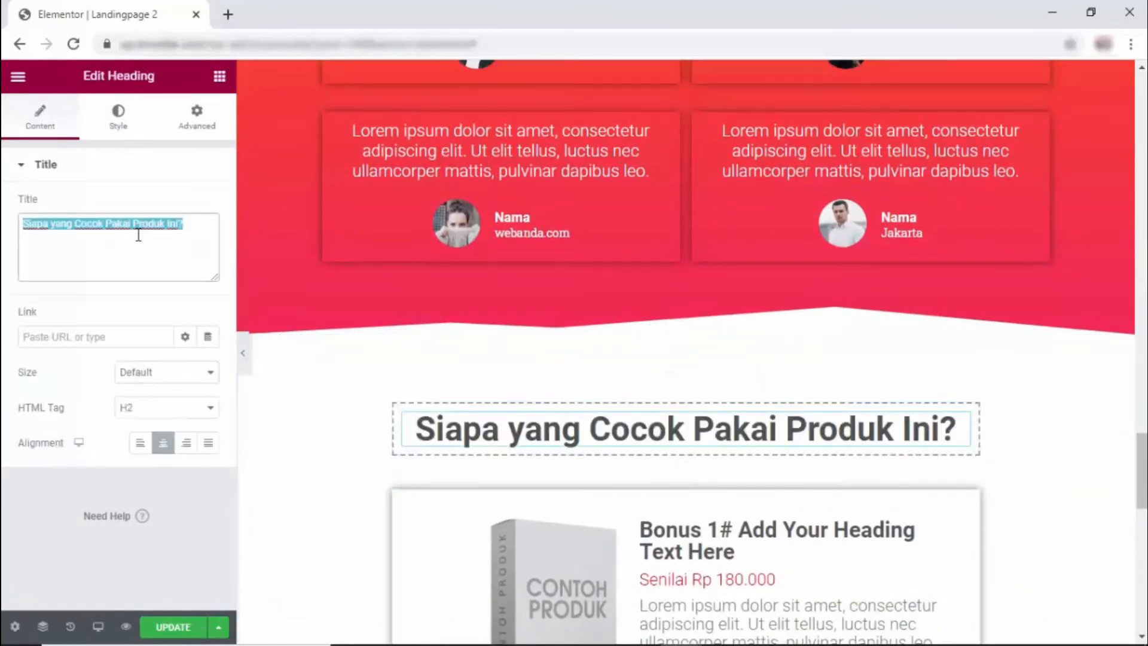
text(Bonus)
click(118, 117)
click(208, 241)
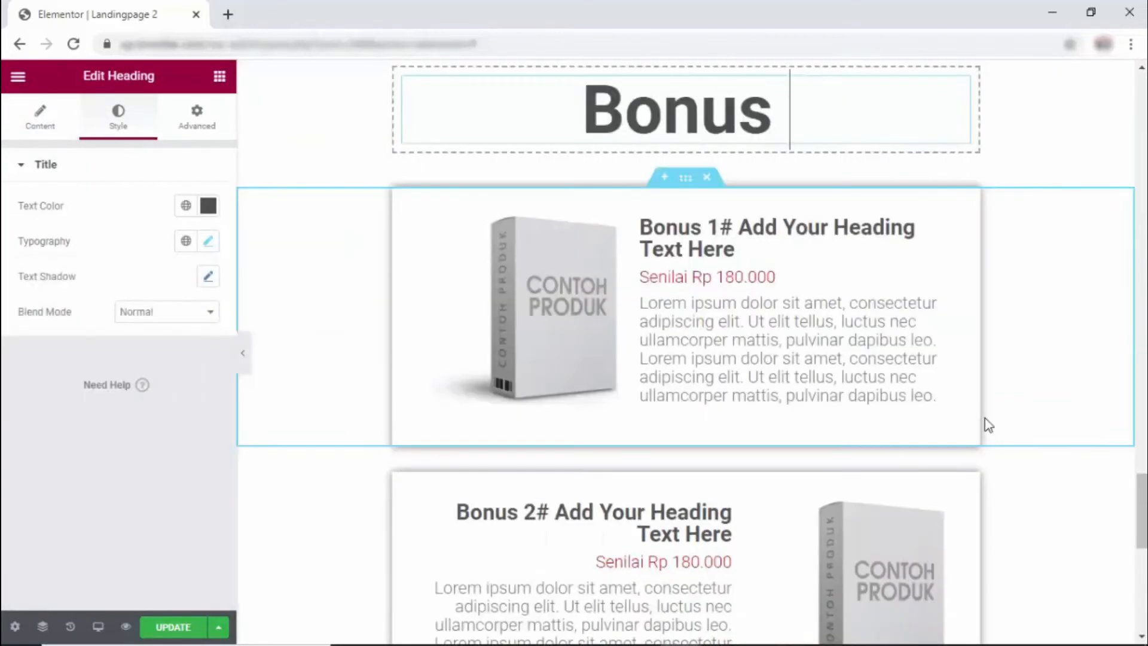
text(Special)
scroll(1068, 445, up, 3)
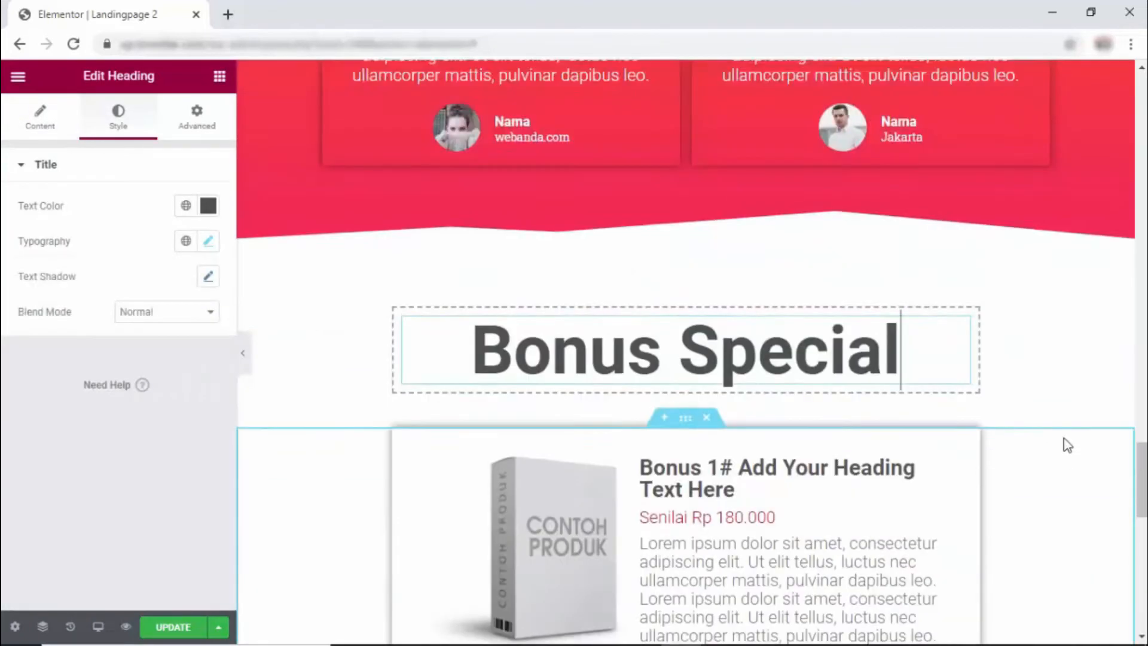
- Duplicate the third bonus section
scroll(1068, 446, down, 10)
click(931, 489)
scroll(930, 489, down, 4)
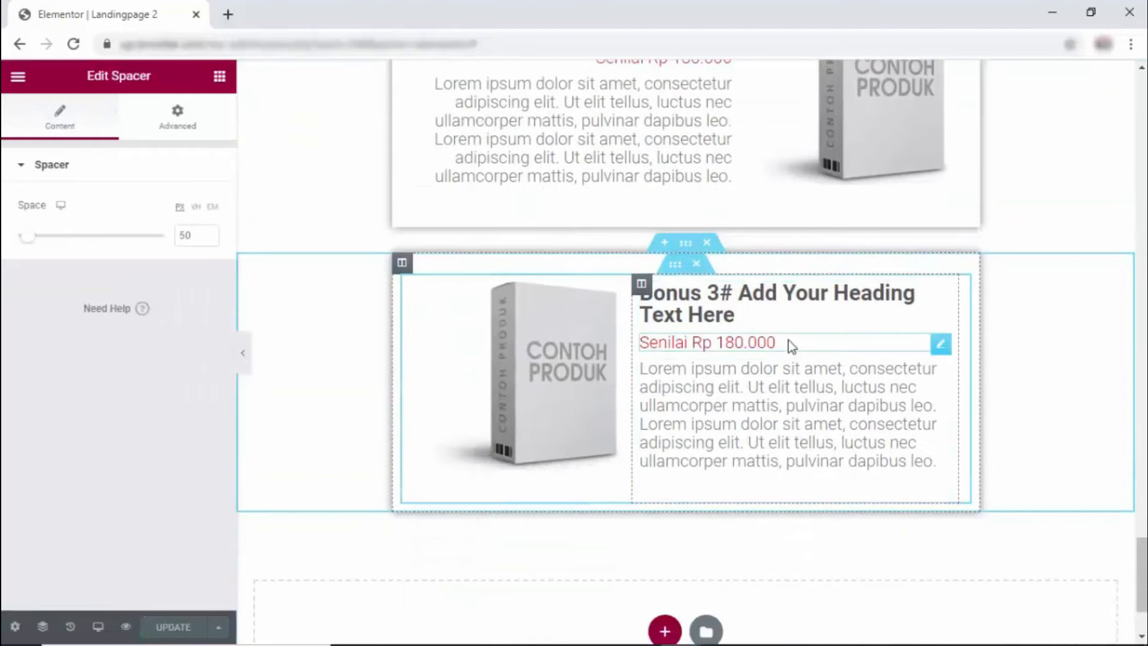
right_click(687, 246)
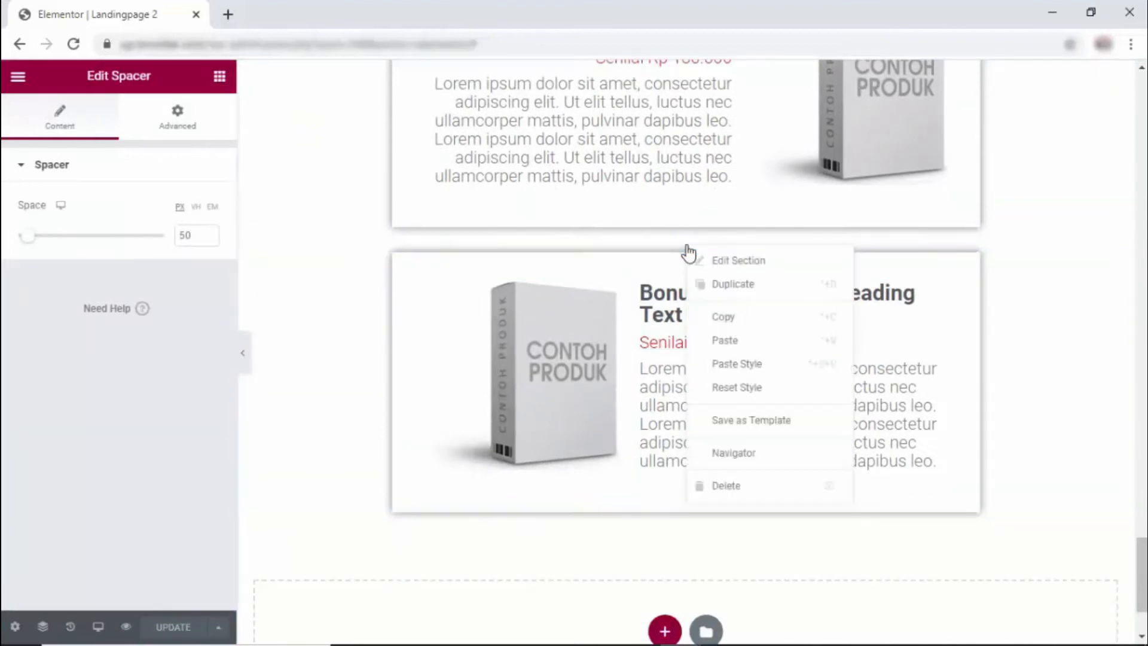
click(717, 287)
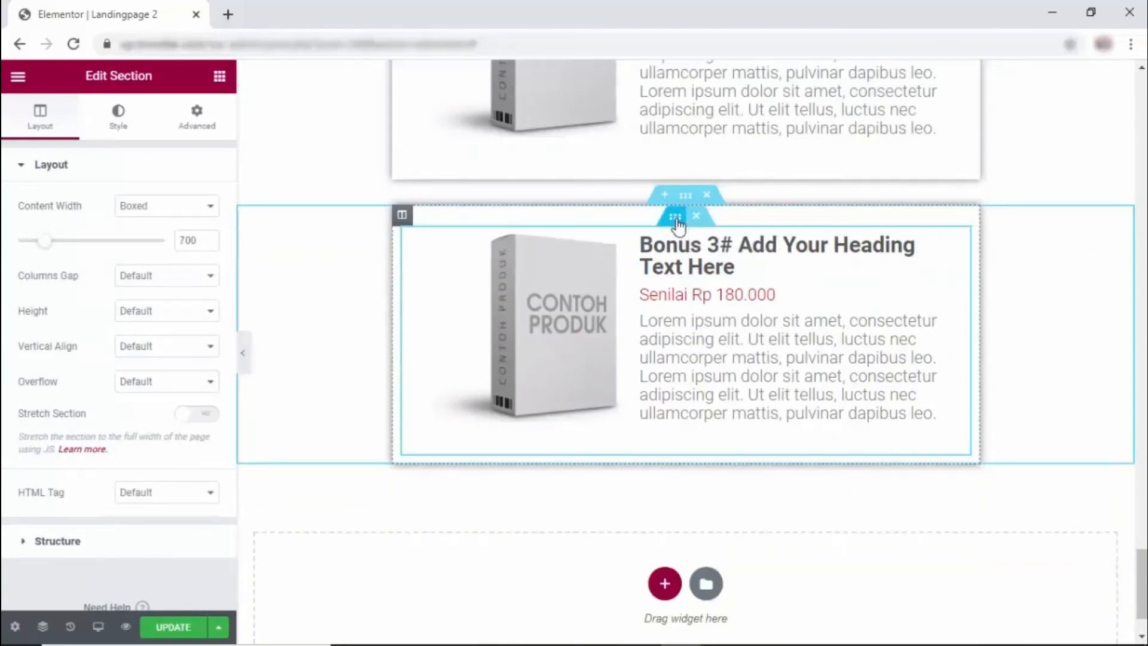
- Duplicate the inner section within the last bonus section and delete the text column of the upper inner section
right_click(679, 221)
click(701, 263)
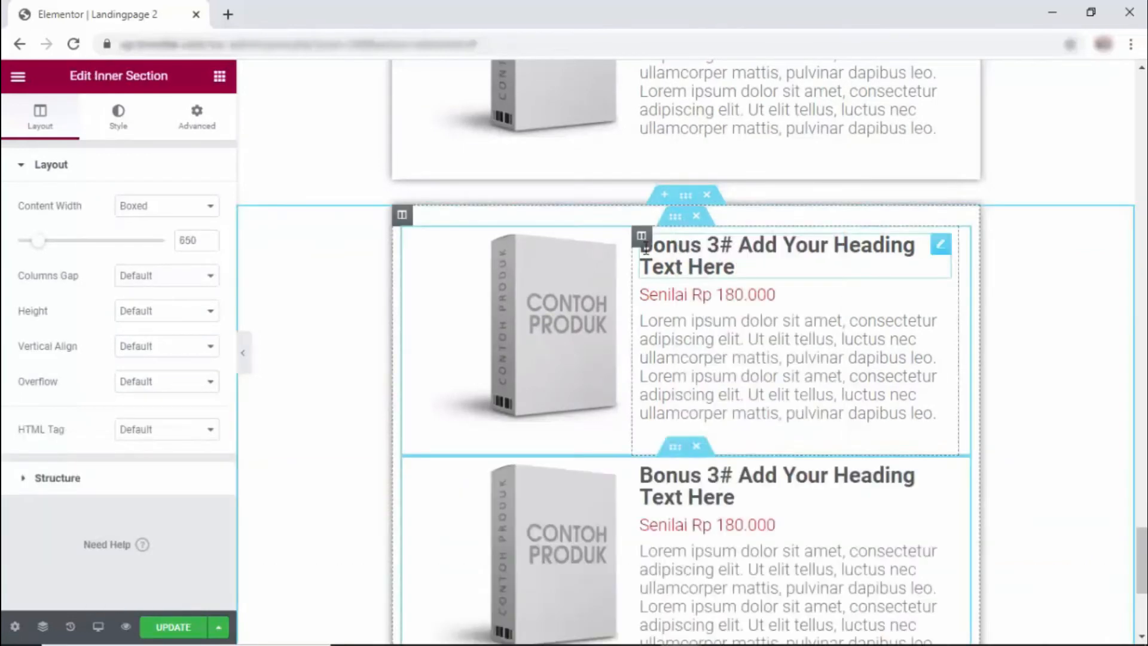
click(536, 264)
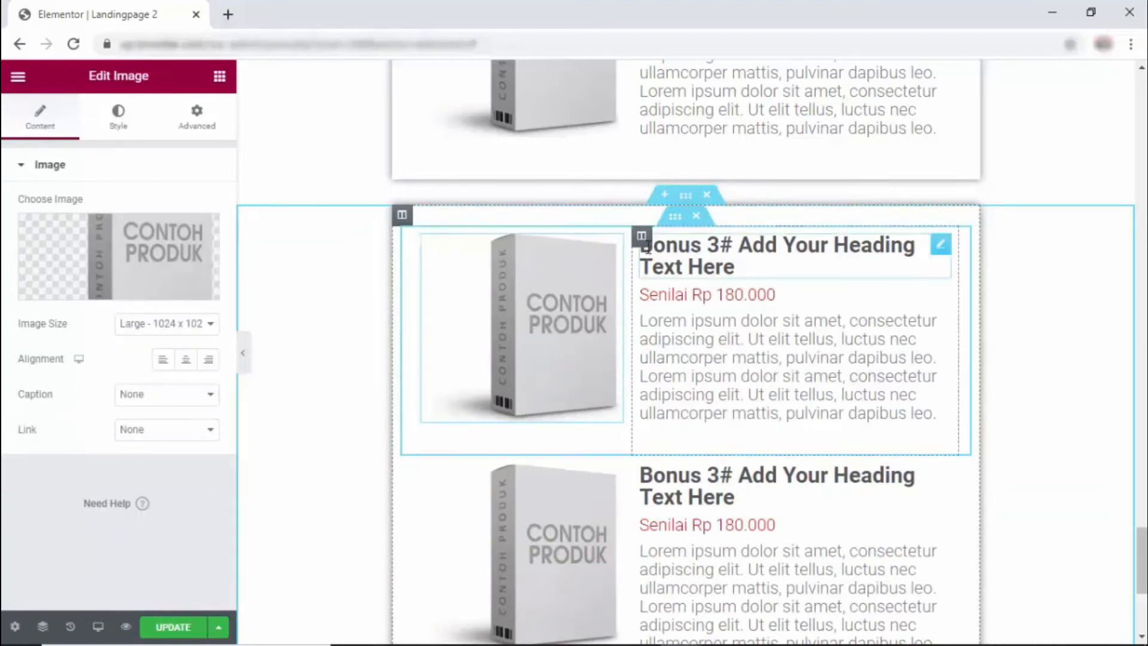
right_click(642, 239)
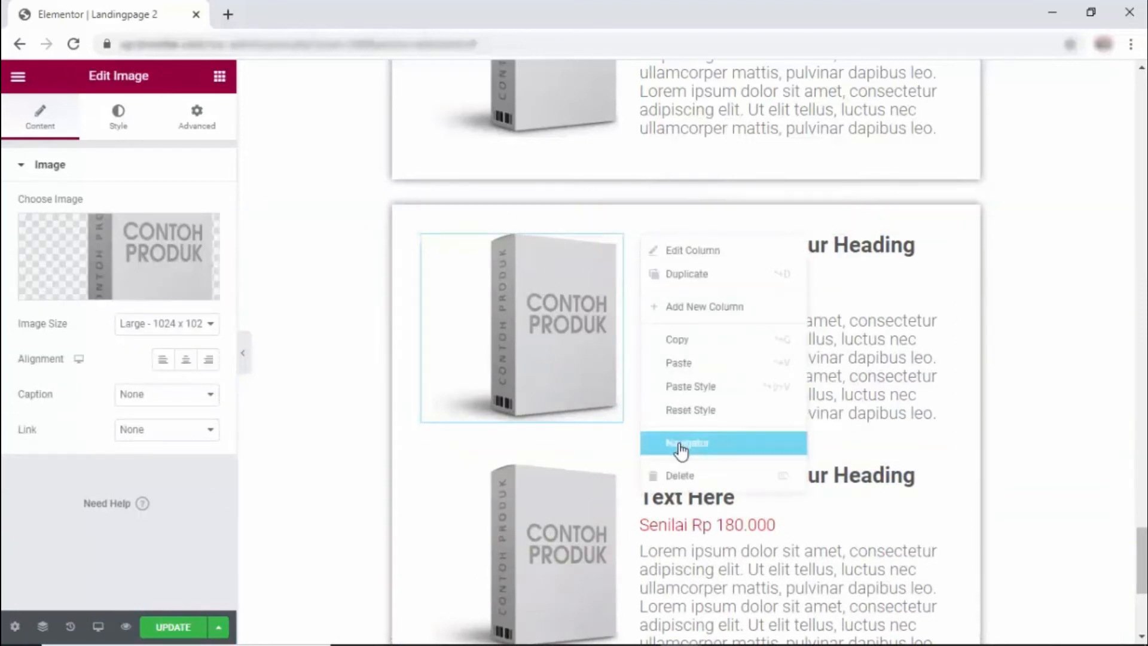
click(686, 477)
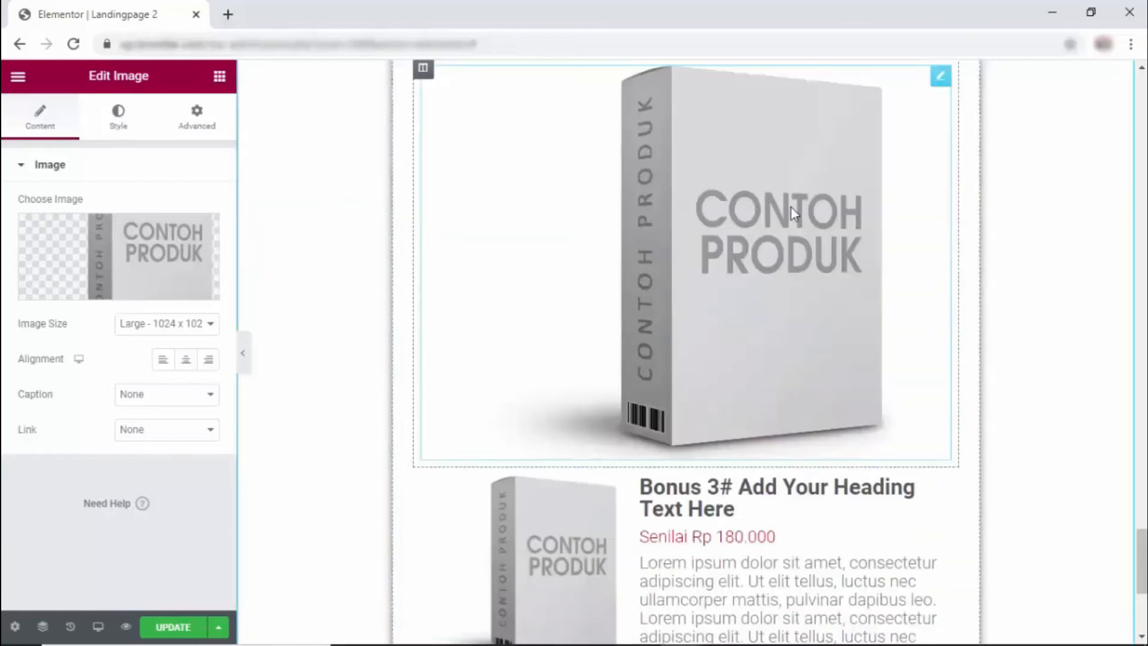
- Delete the image column of the lower inner section in the last bonus section, keeping its text column
scroll(712, 310, up, 2)
scroll(716, 306, down, 5)
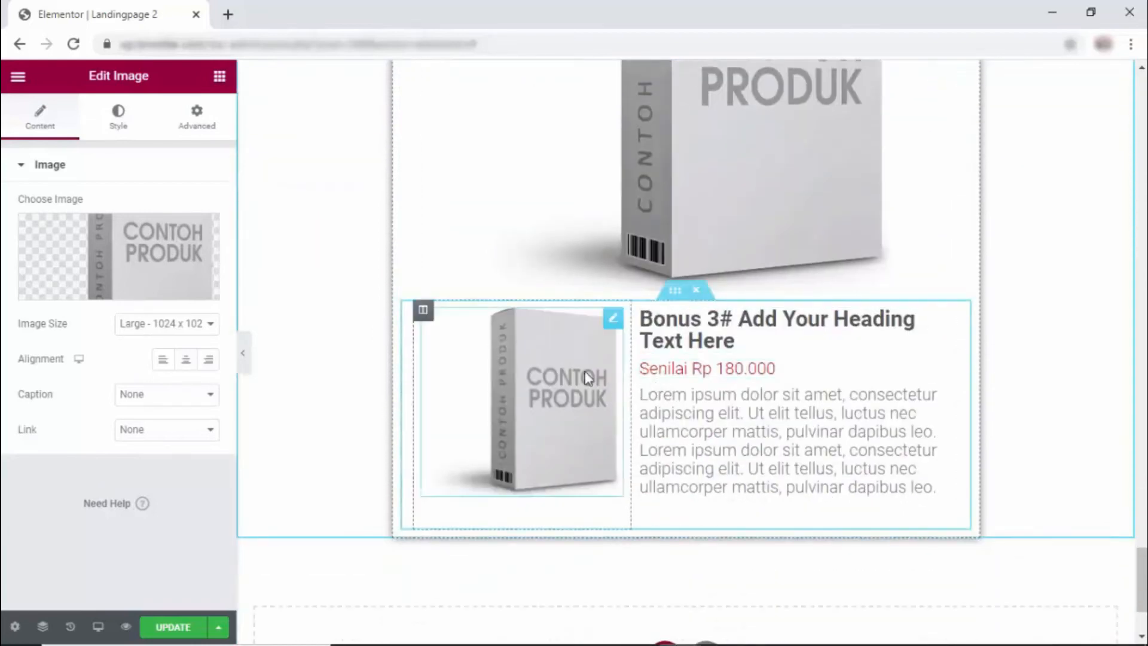
right_click(423, 312)
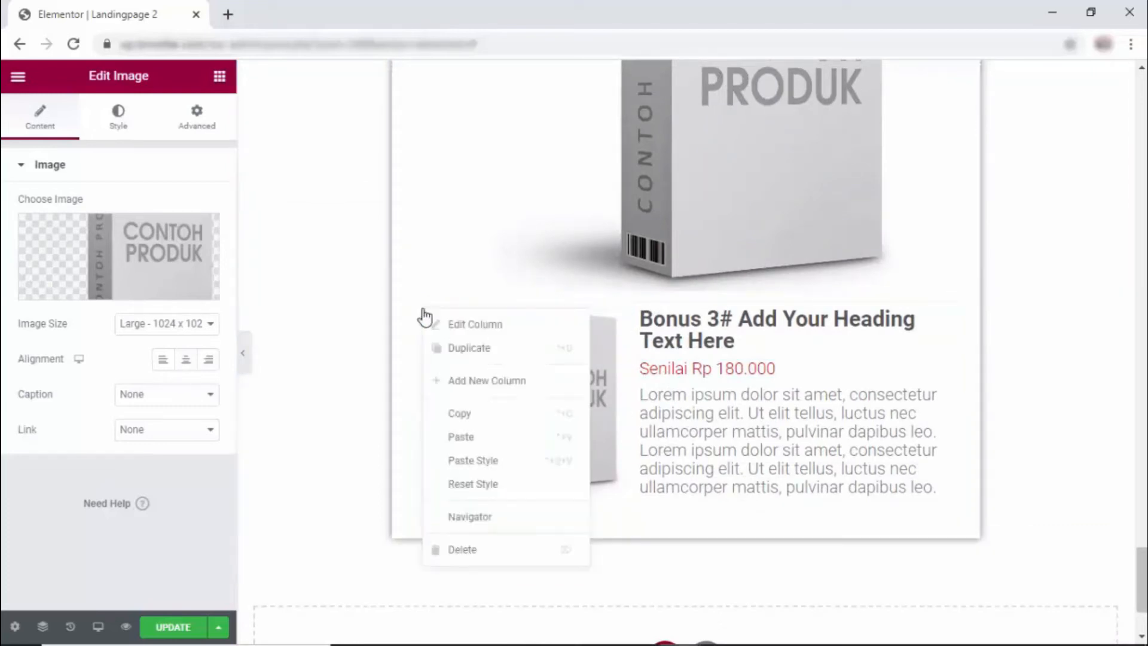
click(464, 550)
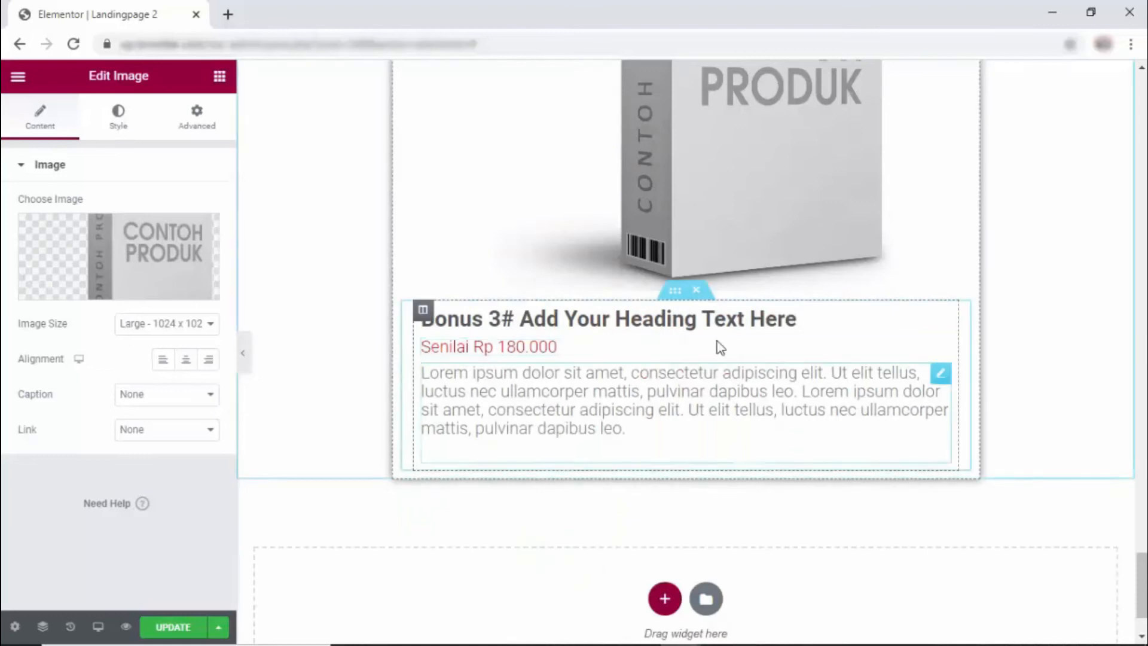
- Center-align the last bonus section's heading, price line and description text
click(648, 317)
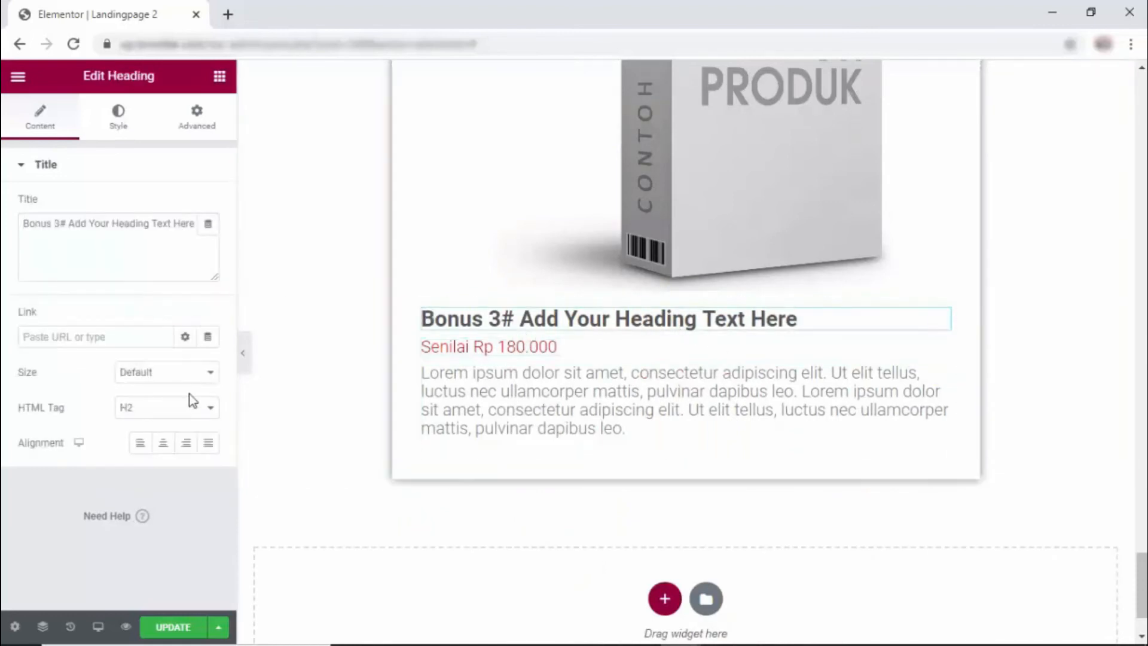
click(171, 446)
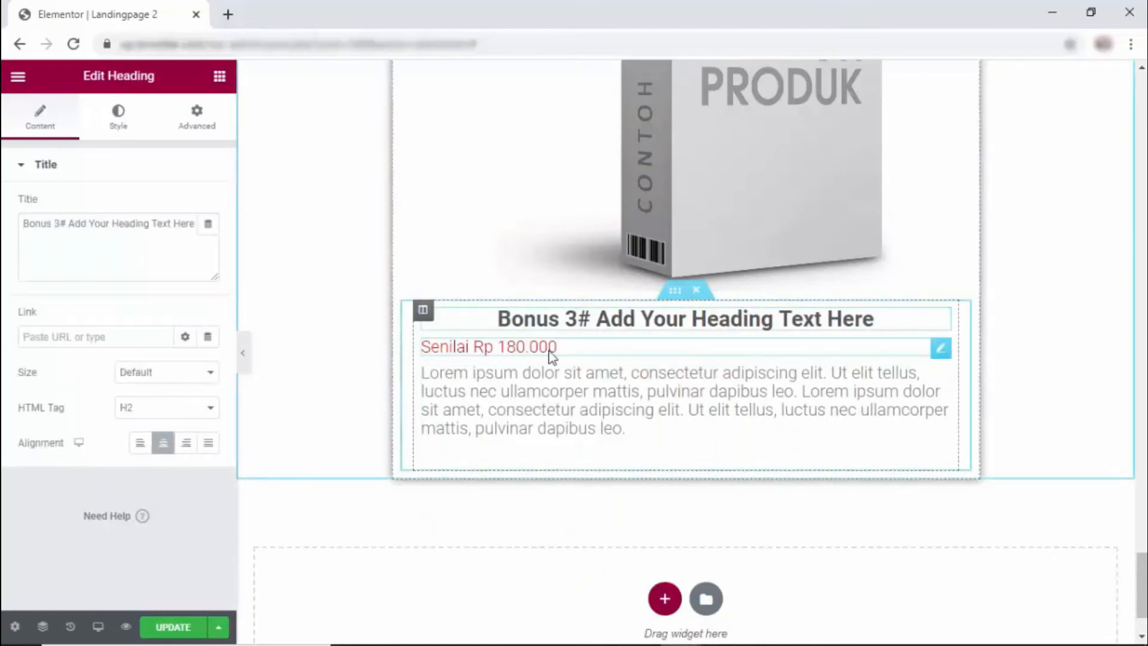
click(554, 349)
click(163, 443)
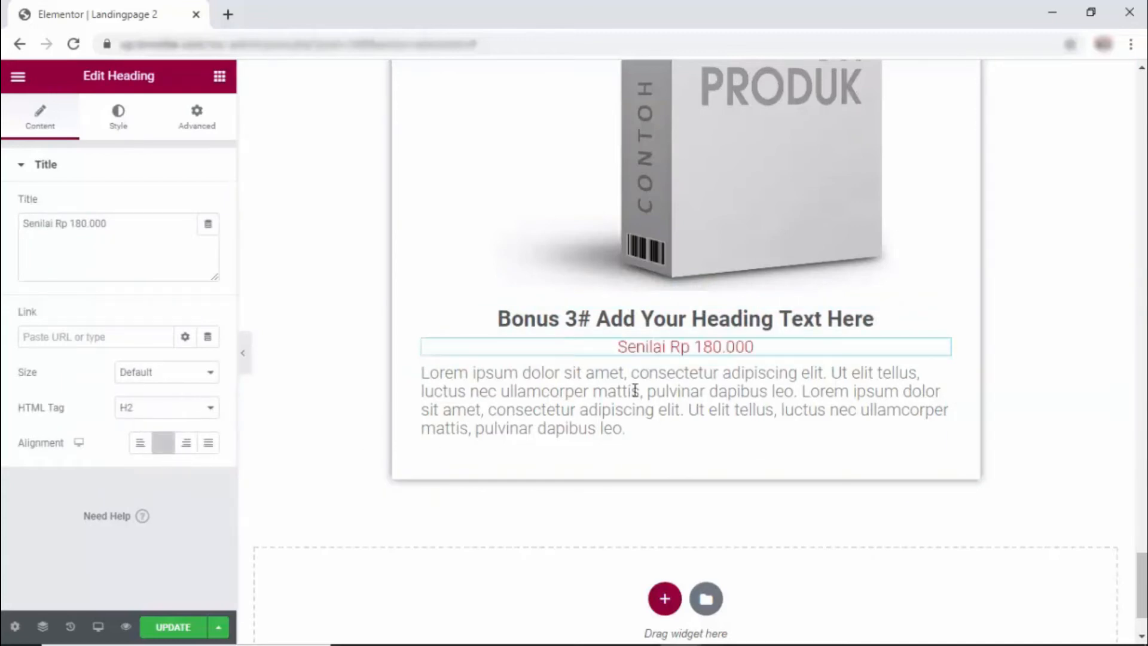
click(437, 389)
click(114, 119)
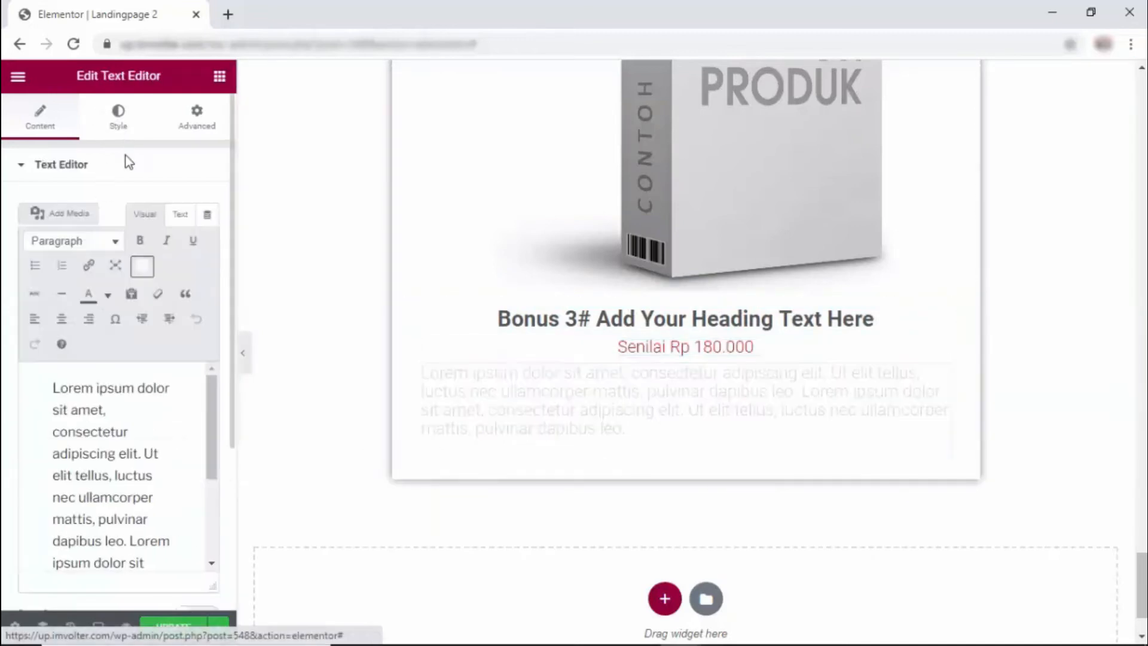
click(164, 206)
- Replace the last bonus section's image with the "Contoh Produk" picture of several product boxes from the media library
scroll(777, 269, up, 4)
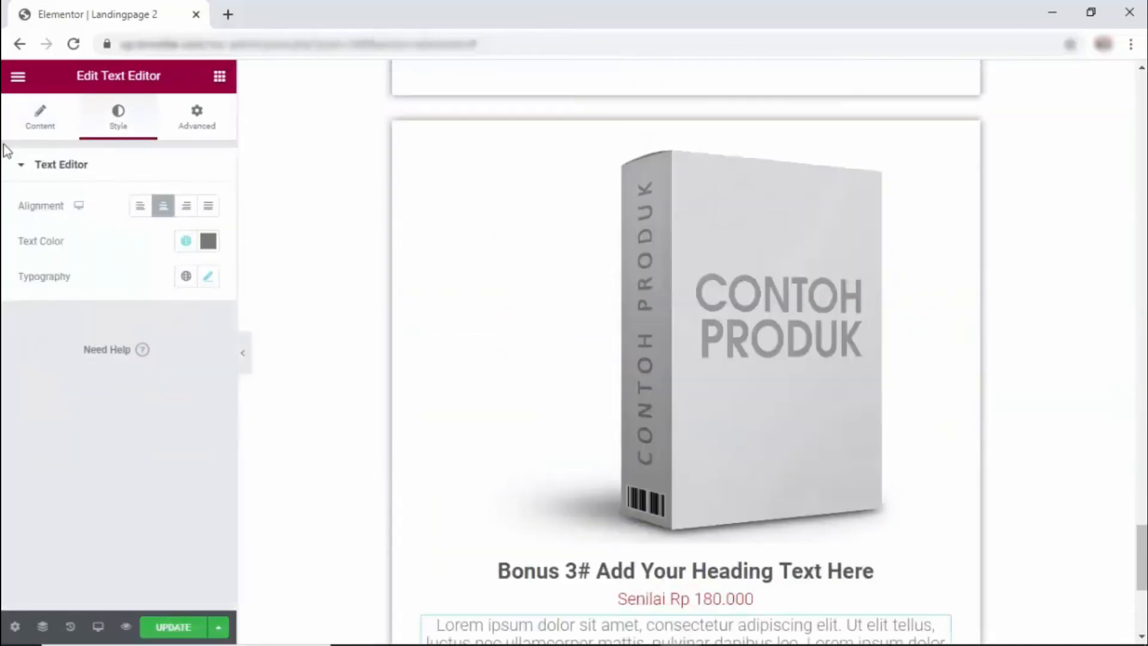
click(793, 272)
click(120, 257)
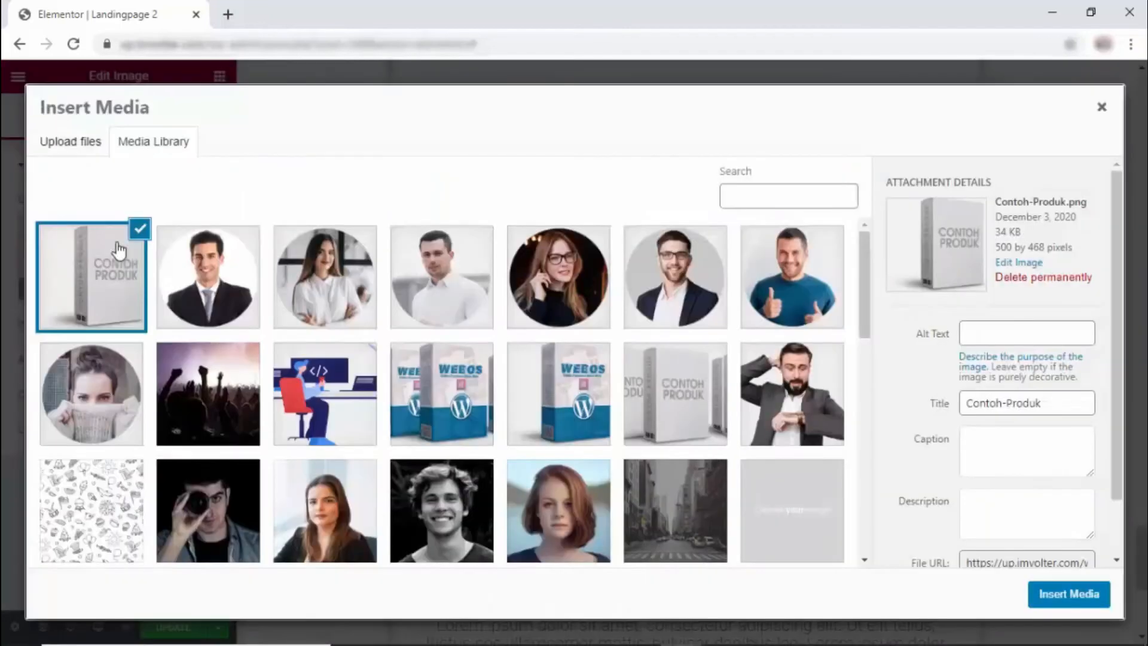
scroll(686, 329, down, 2)
click(686, 329)
click(1069, 594)
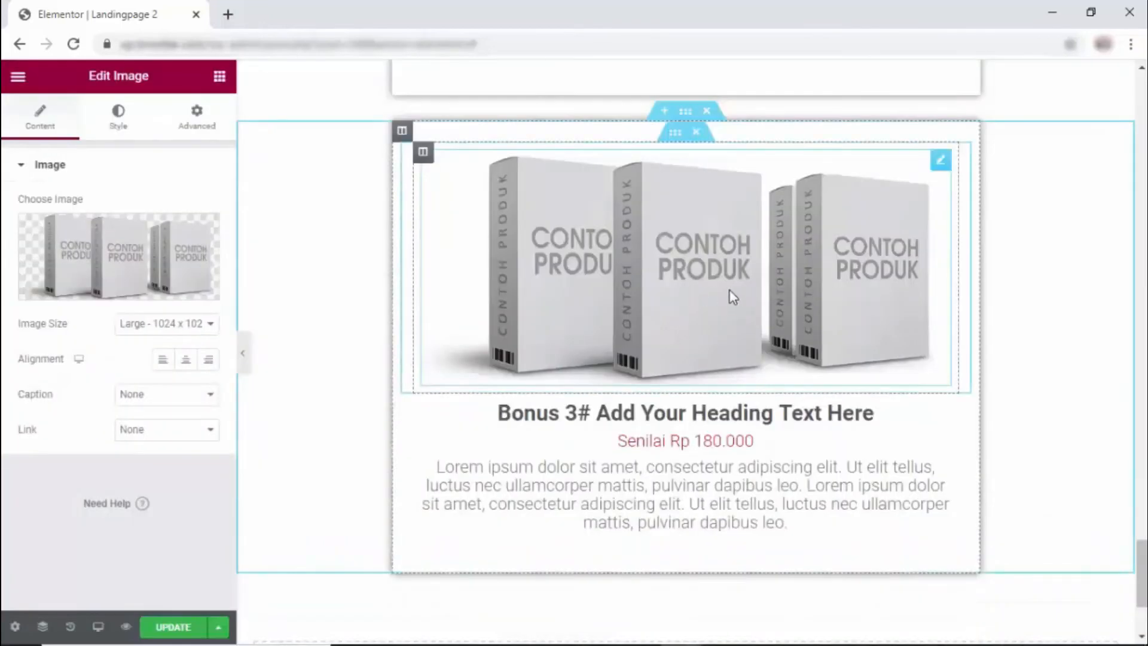
- Review the reworked bonus section and save the page changes
scroll(712, 339, up, 4)
scroll(719, 354, down, 5)
click(181, 629)
- Add a Button widget above the product image in the last bonus section, centered and sized Large
scroll(678, 227, up, 4)
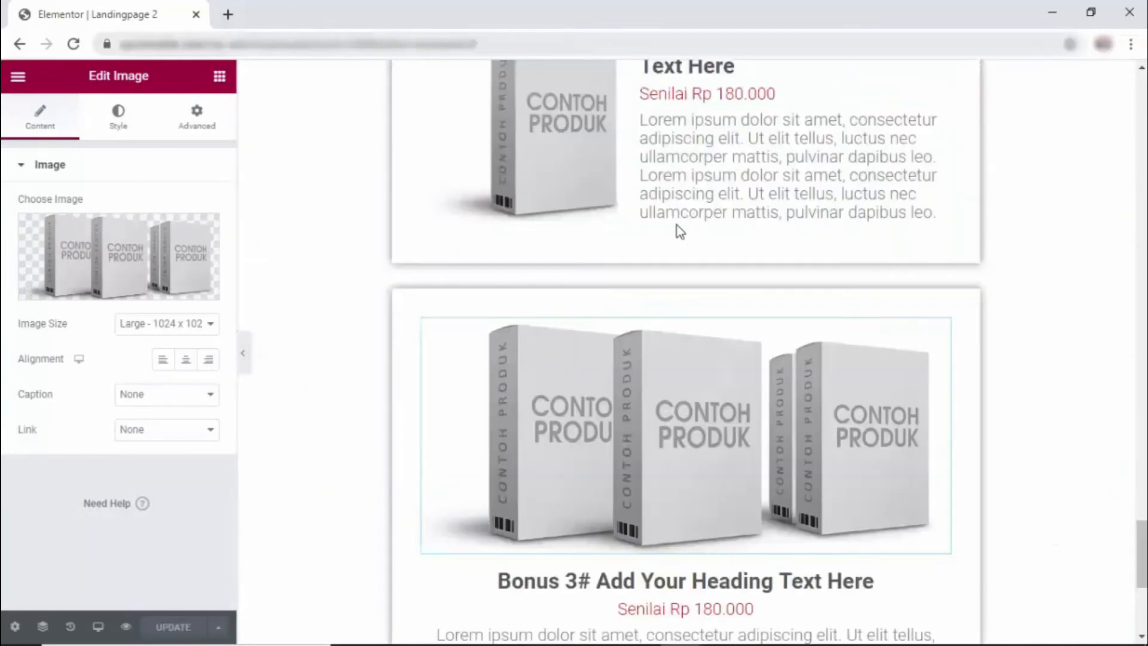
click(221, 77)
drag(187, 395, 688, 311)
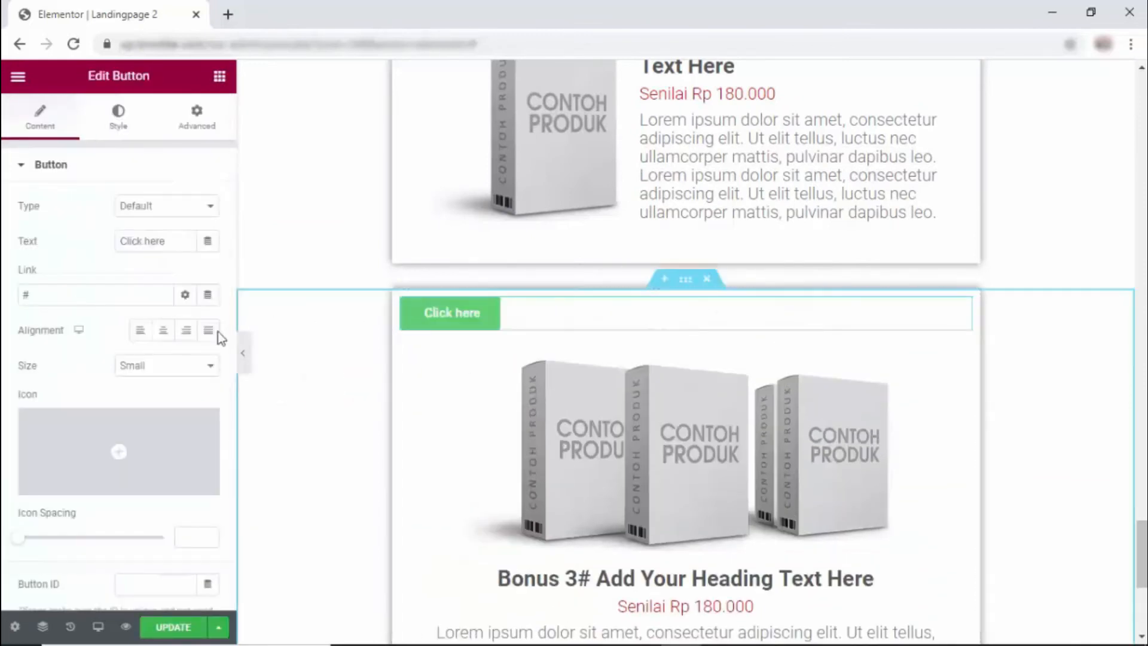
click(164, 338)
click(185, 367)
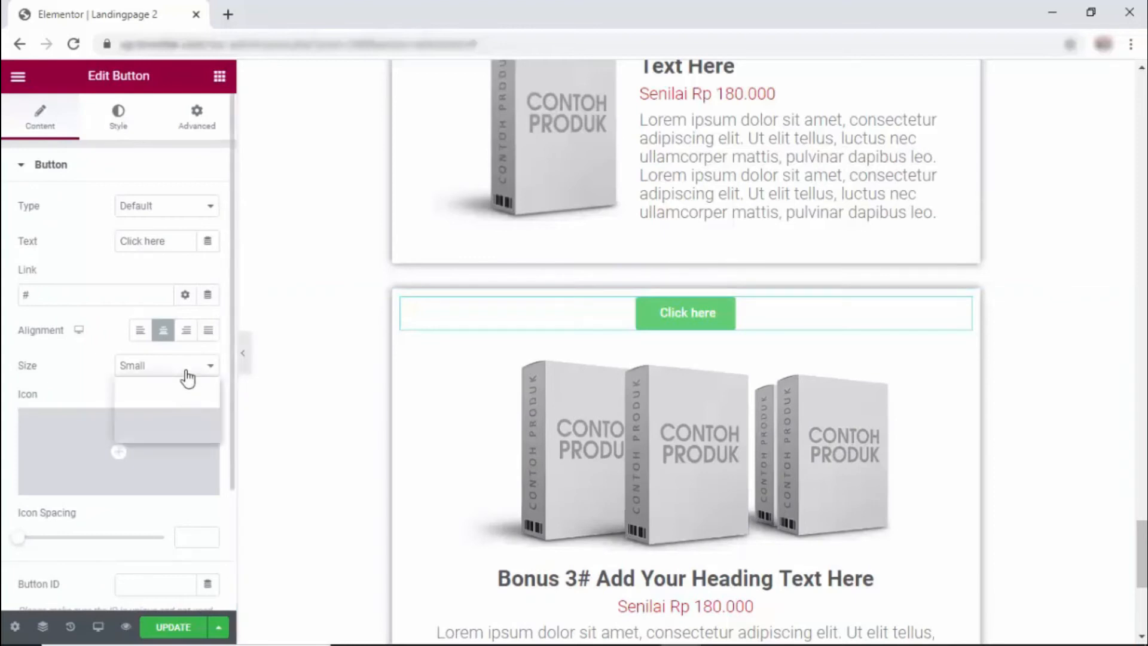
click(178, 432)
click(167, 365)
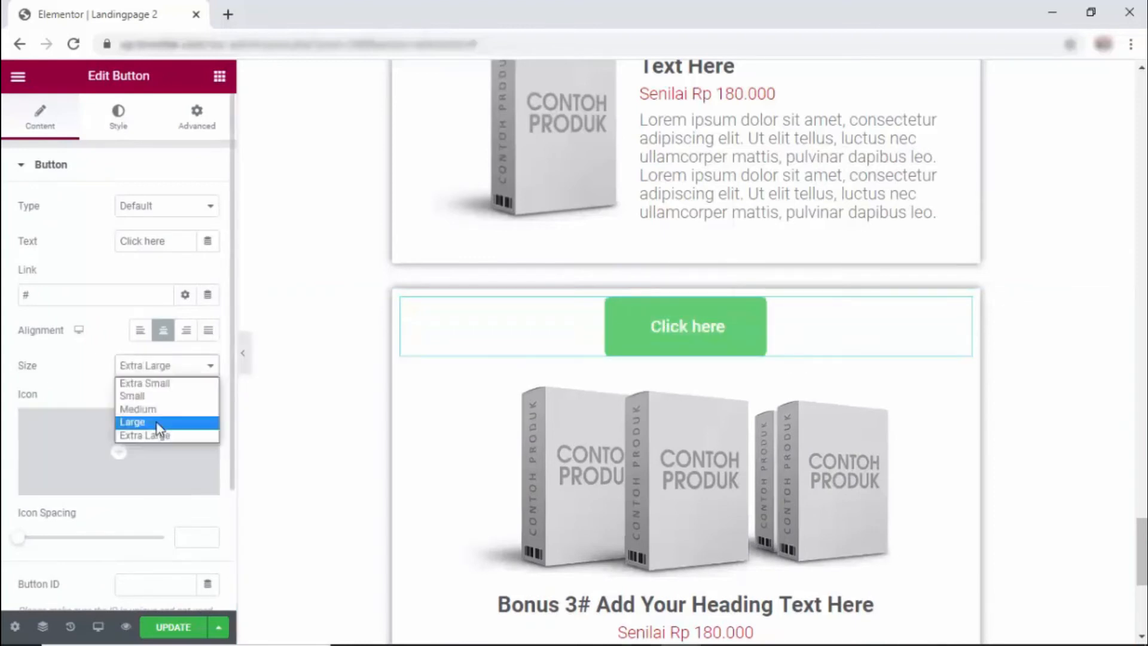
click(159, 424)
scroll(740, 405, down, 1)
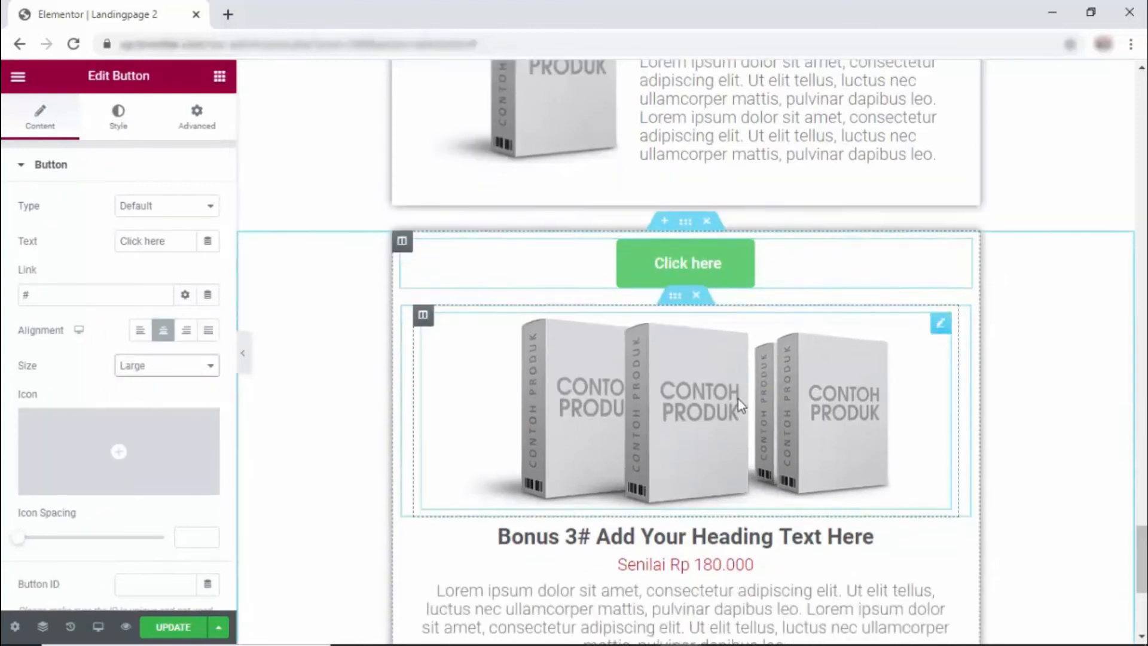
- Move "Bonus 3#" from the last section's heading into the button's text and clear the button's link
scroll(740, 405, down, 1)
click(596, 512)
drag(596, 511, 493, 510)
drag(69, 221, 5, 227)
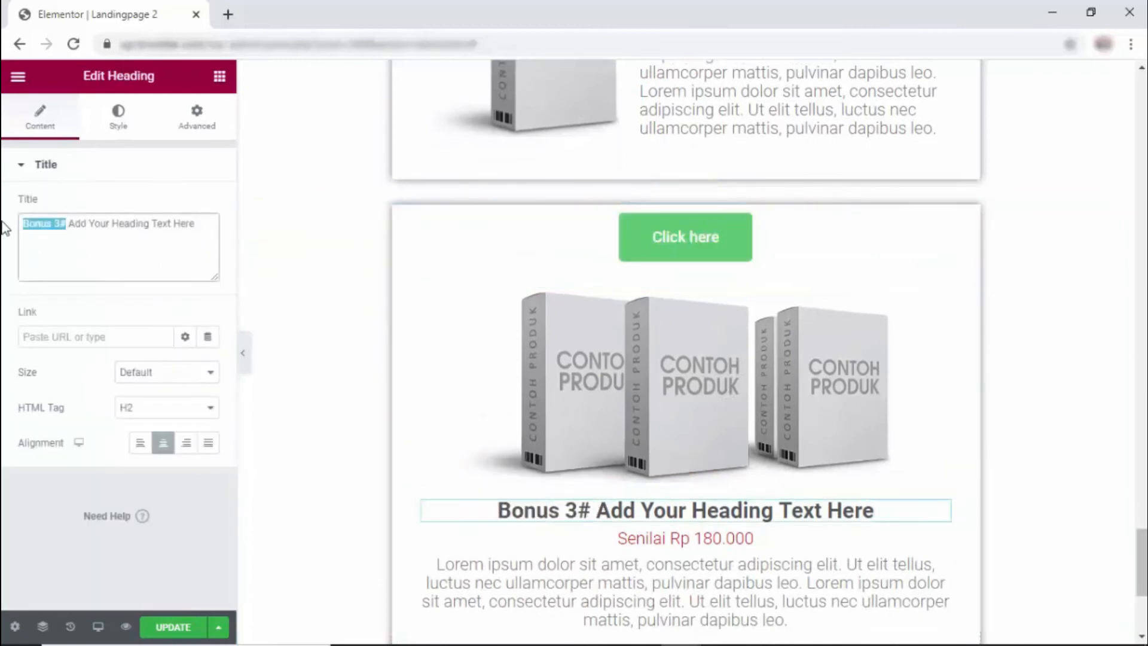
right_click(30, 223)
click(75, 267)
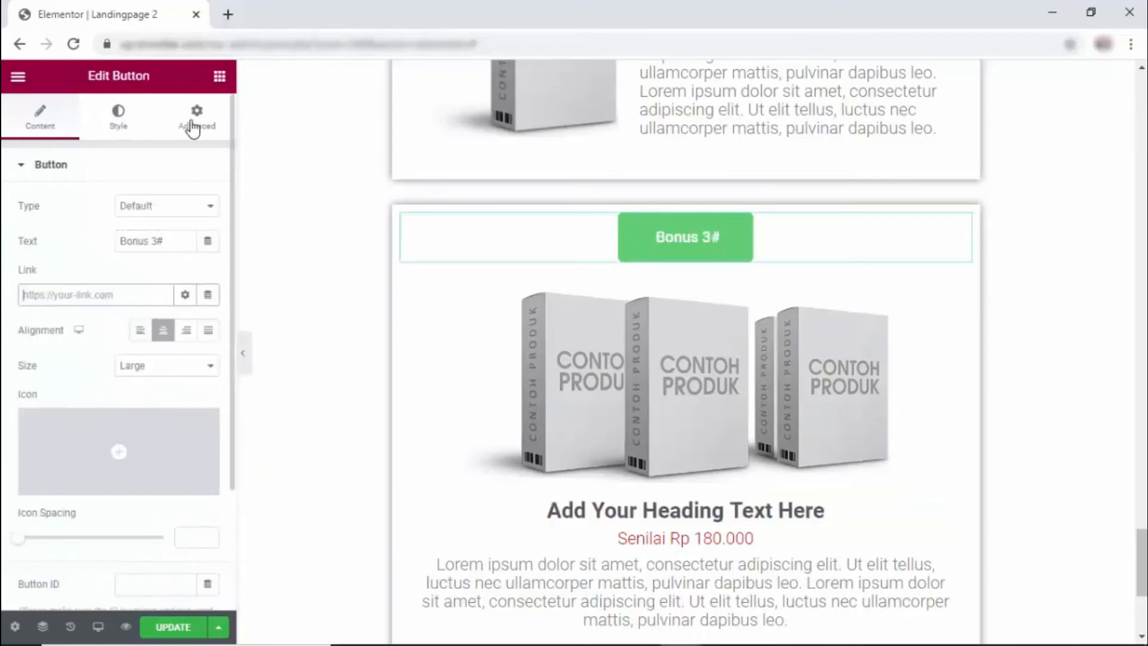
- Change the "Bonus 3#" button's background color to grey #7B7B7B
click(118, 116)
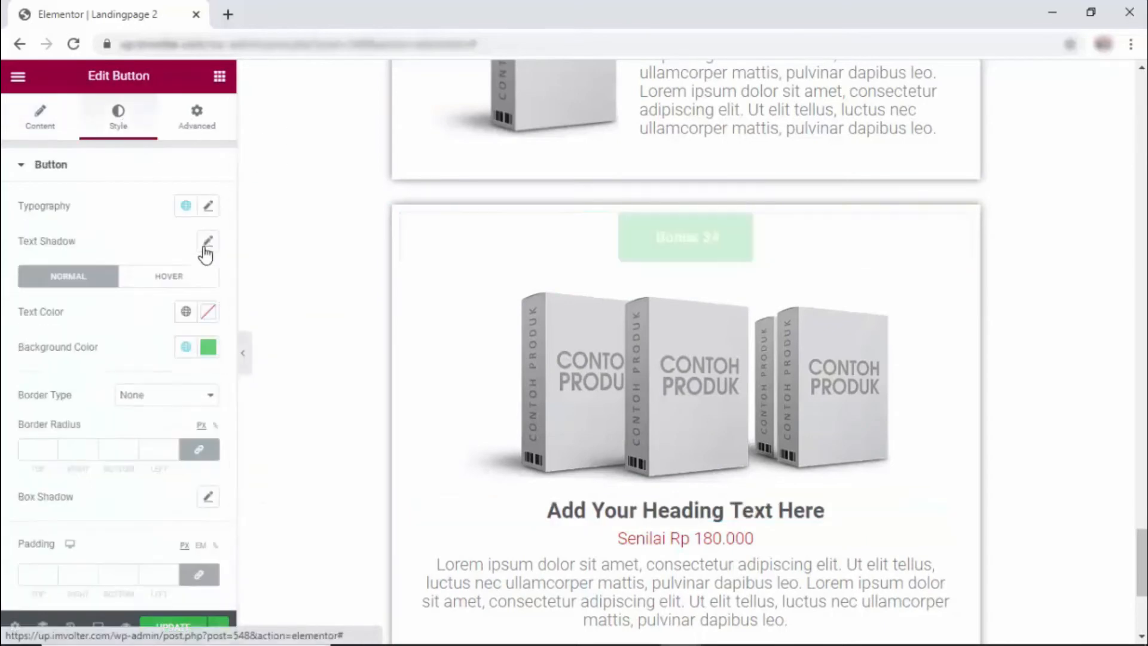
click(207, 347)
click(129, 508)
drag(128, 509, 109, 487)
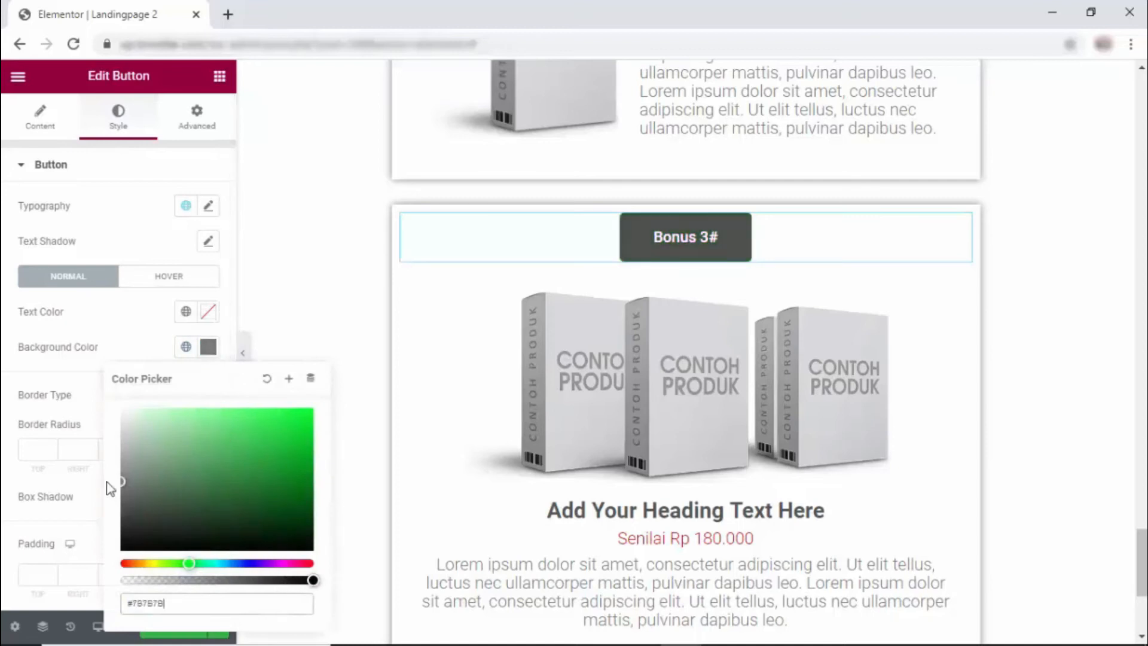
click(209, 349)
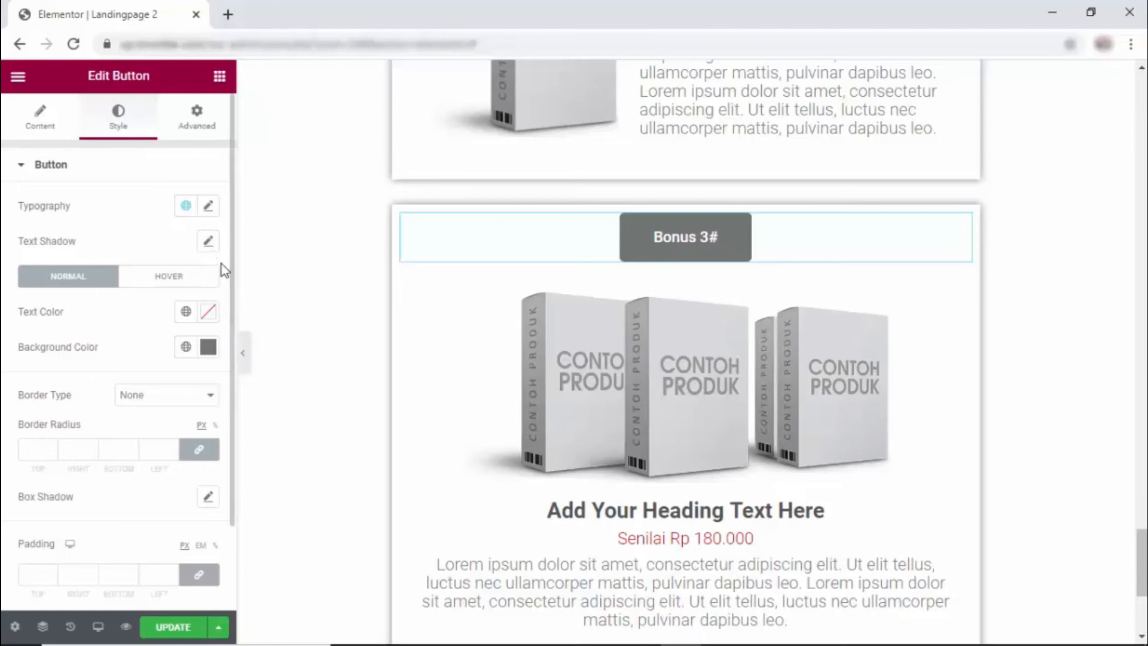
- Set the "Bonus 3#" button's typography size to 28 px
click(208, 207)
click(173, 350)
text(24)
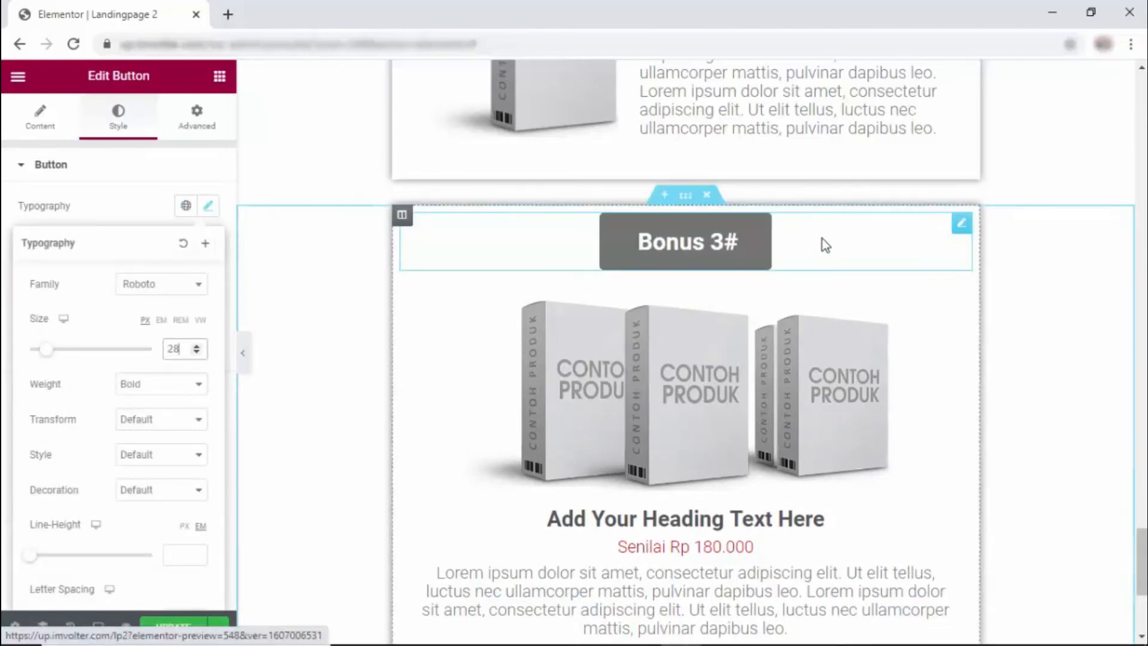
click(828, 244)
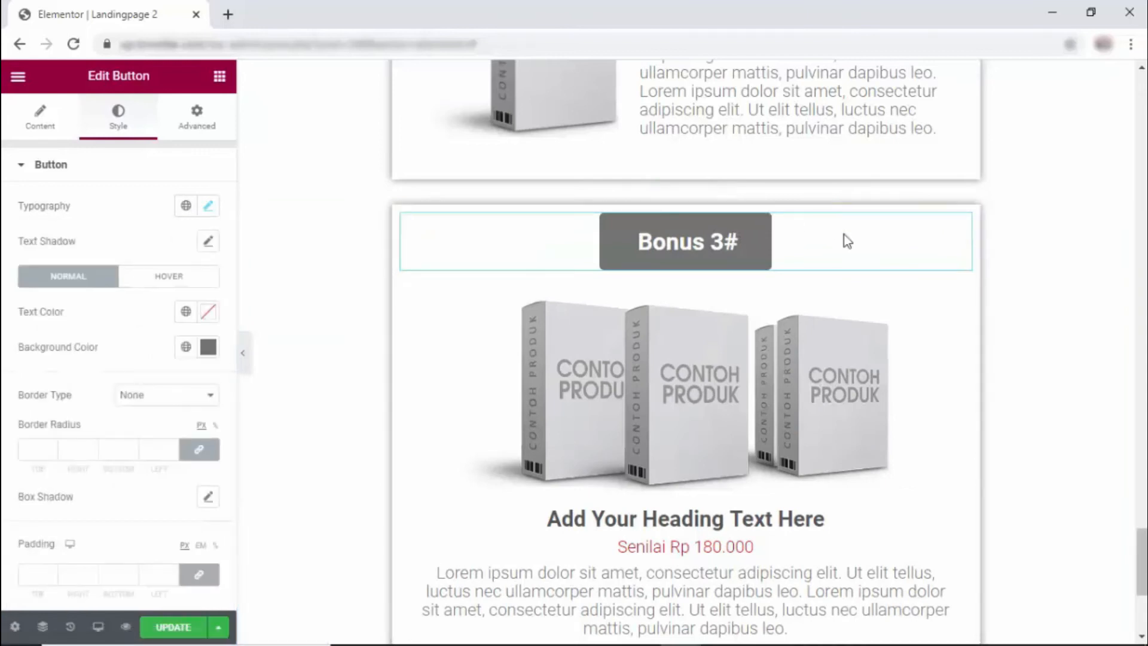
- Unlink the "Bonus 3#" button's margins and set the top margin to -30 px
mouse_move(960, 230)
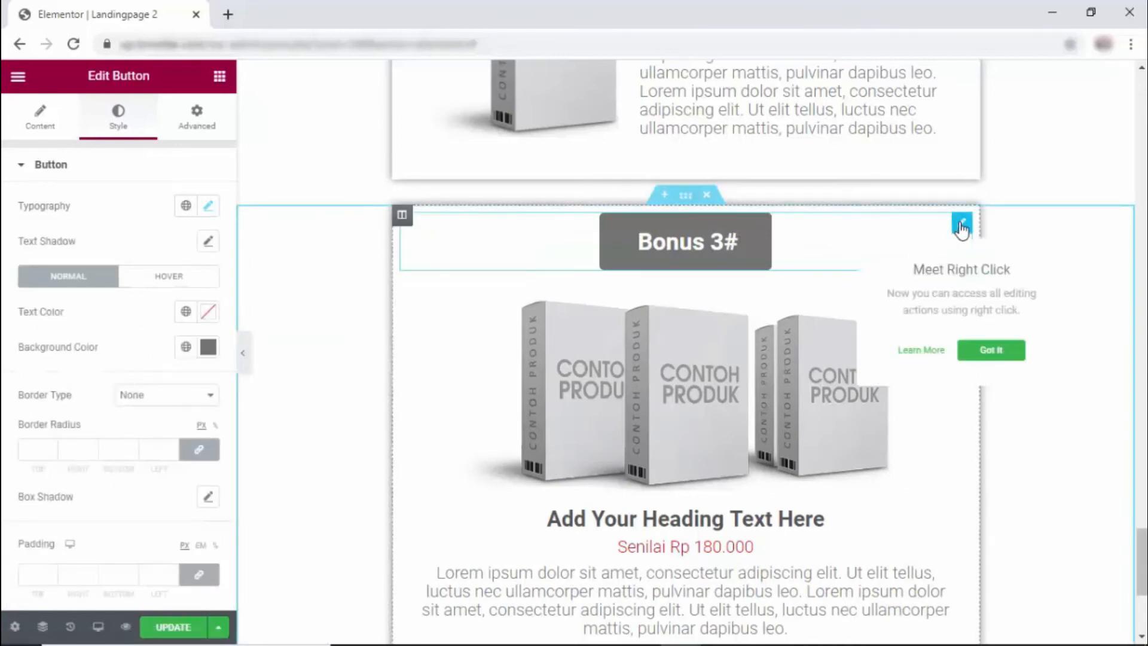
click(202, 128)
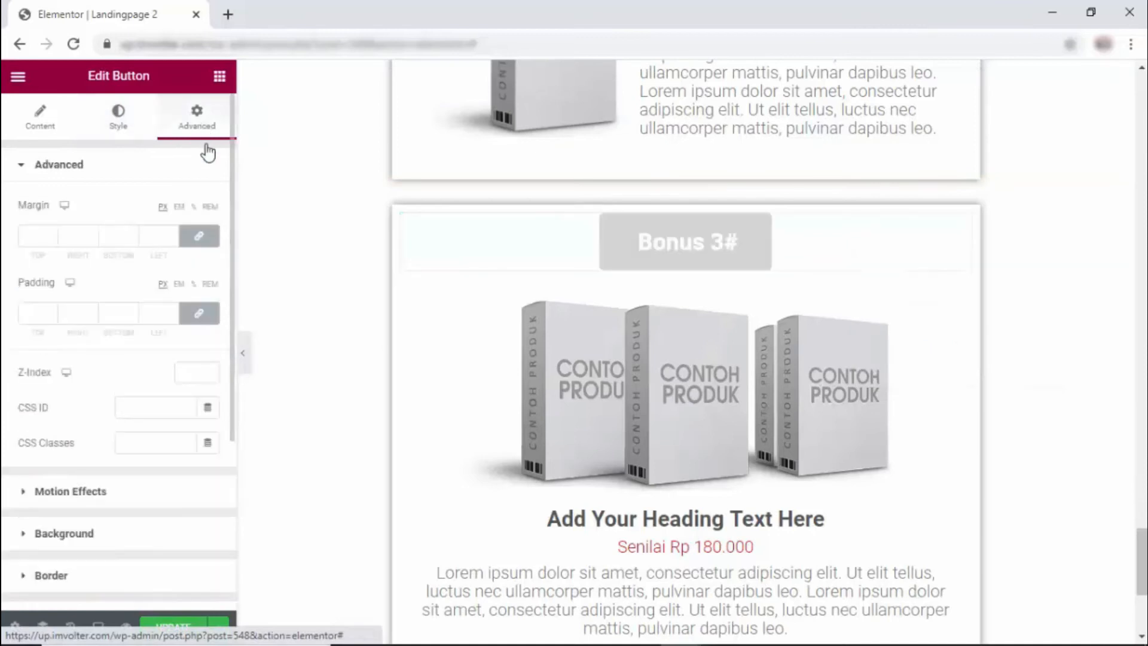
click(199, 237)
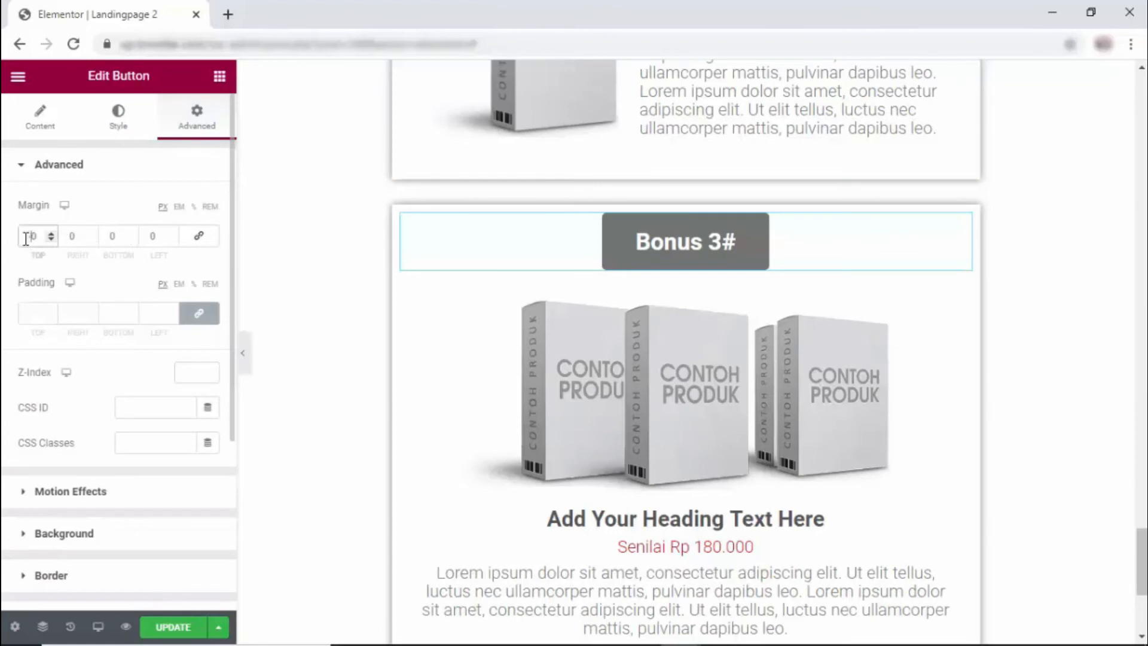
text(2)
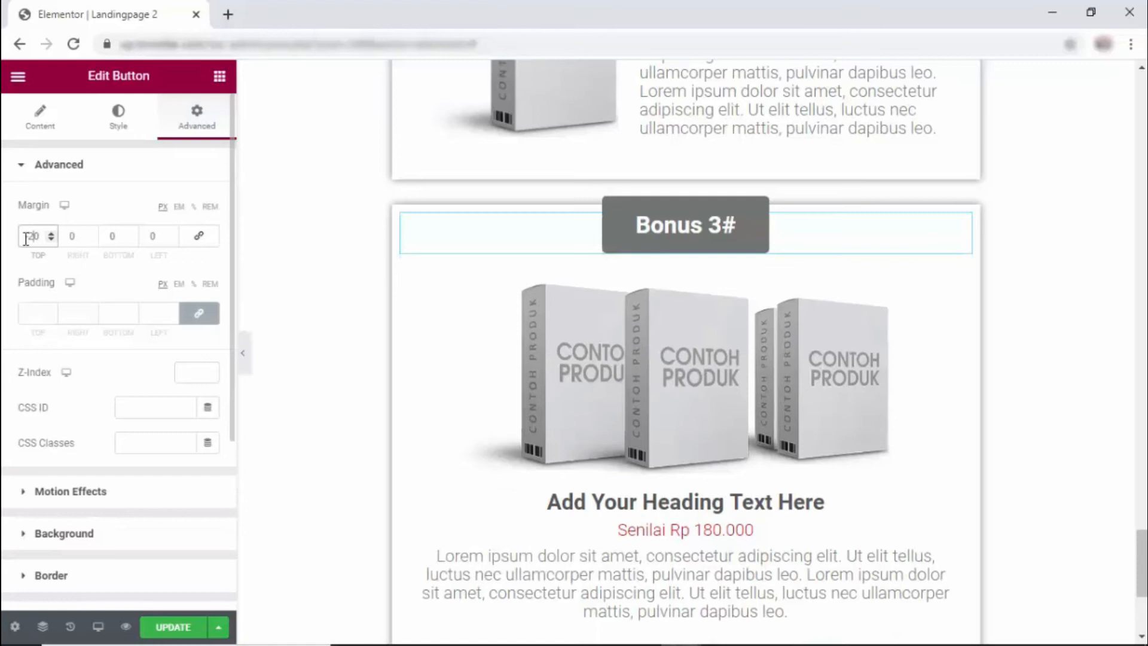
key(BackSpace)
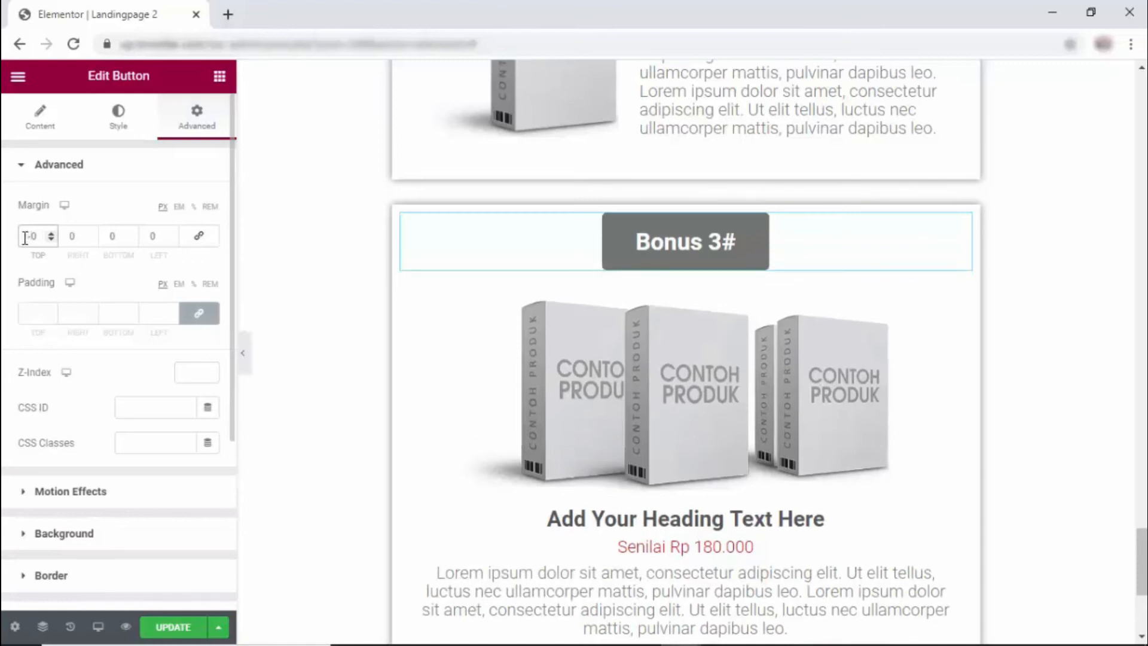
text(3)
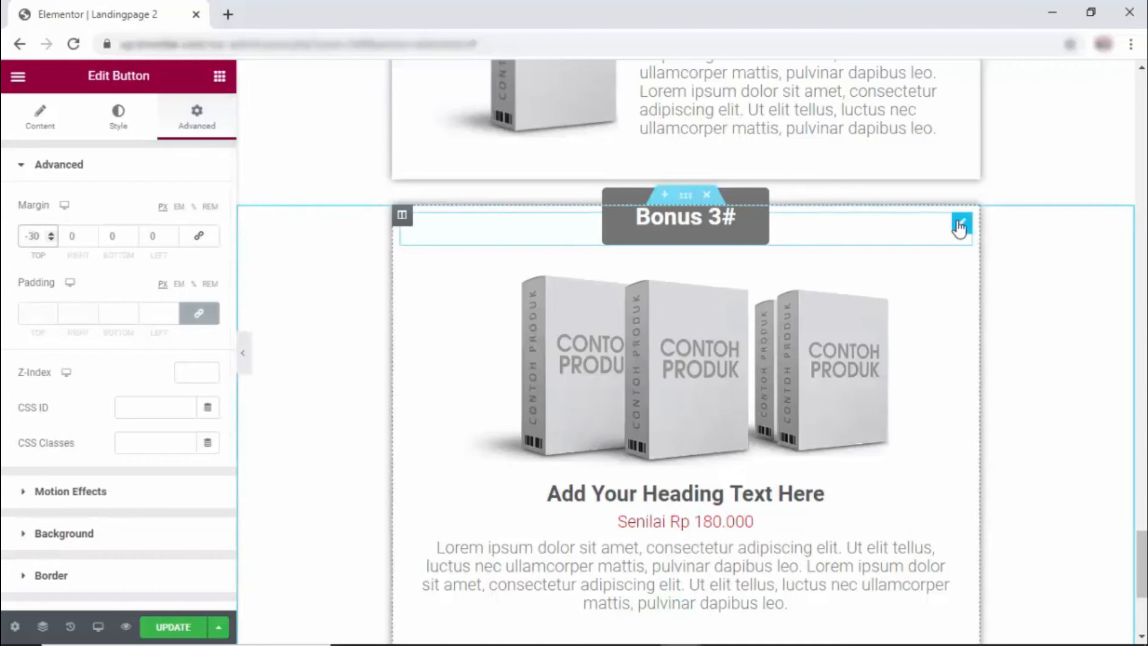
- Change the "Bonus 3#" button's size to Medium
click(959, 227)
click(40, 117)
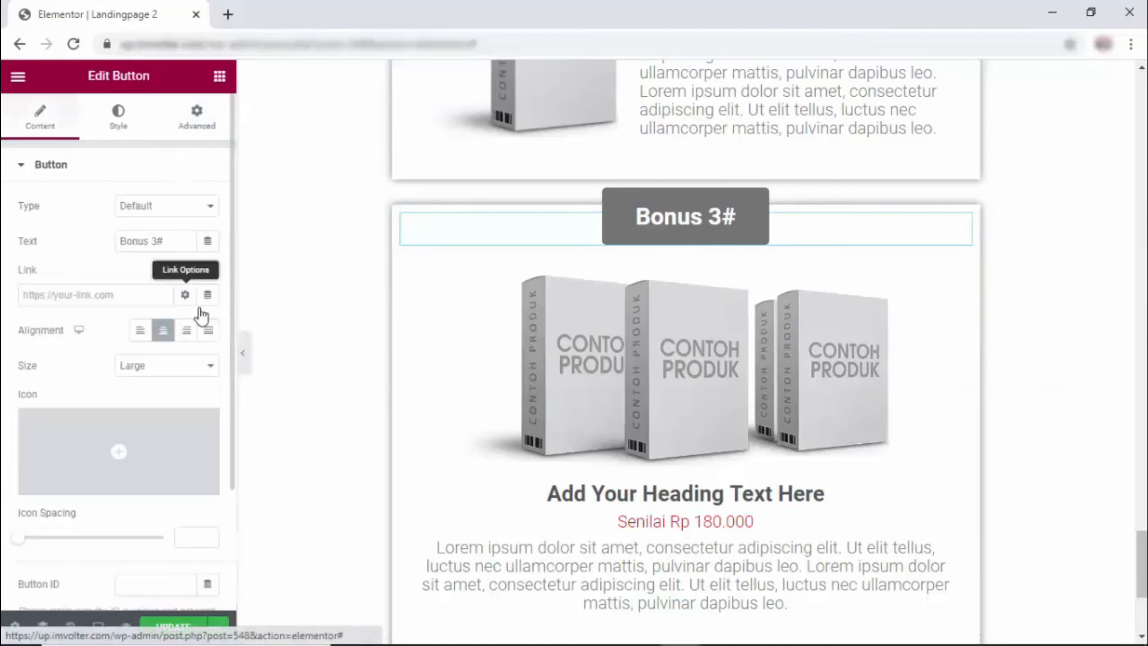
click(167, 365)
click(165, 406)
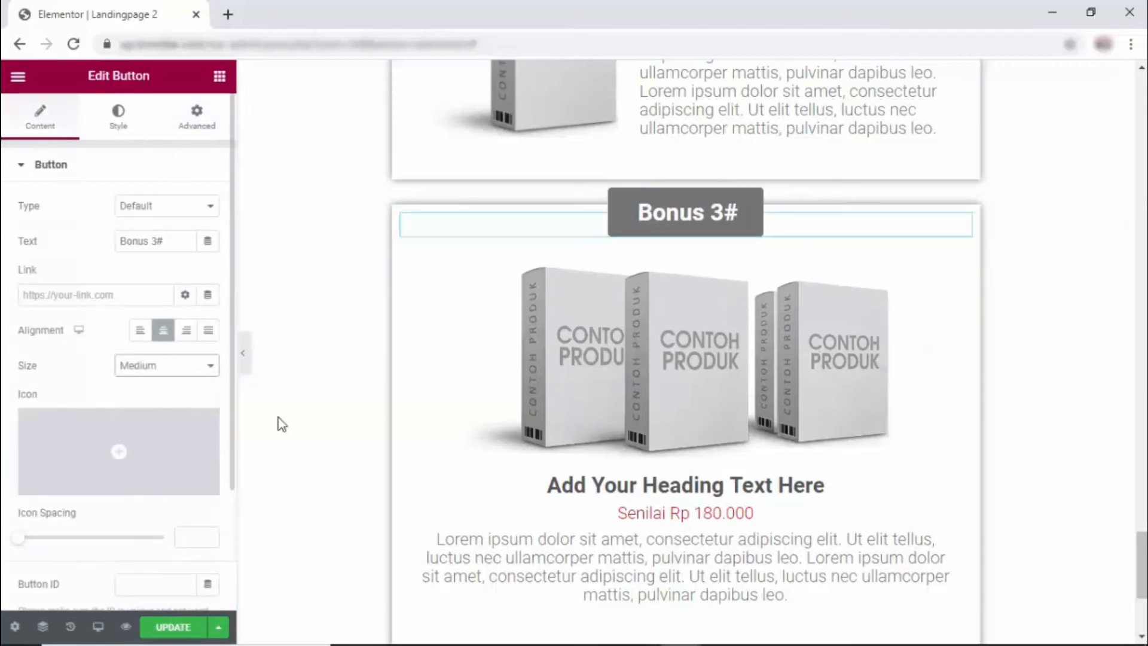
- Align the "Bonus 3#" button to the left of its section
scroll(849, 251, up, 3)
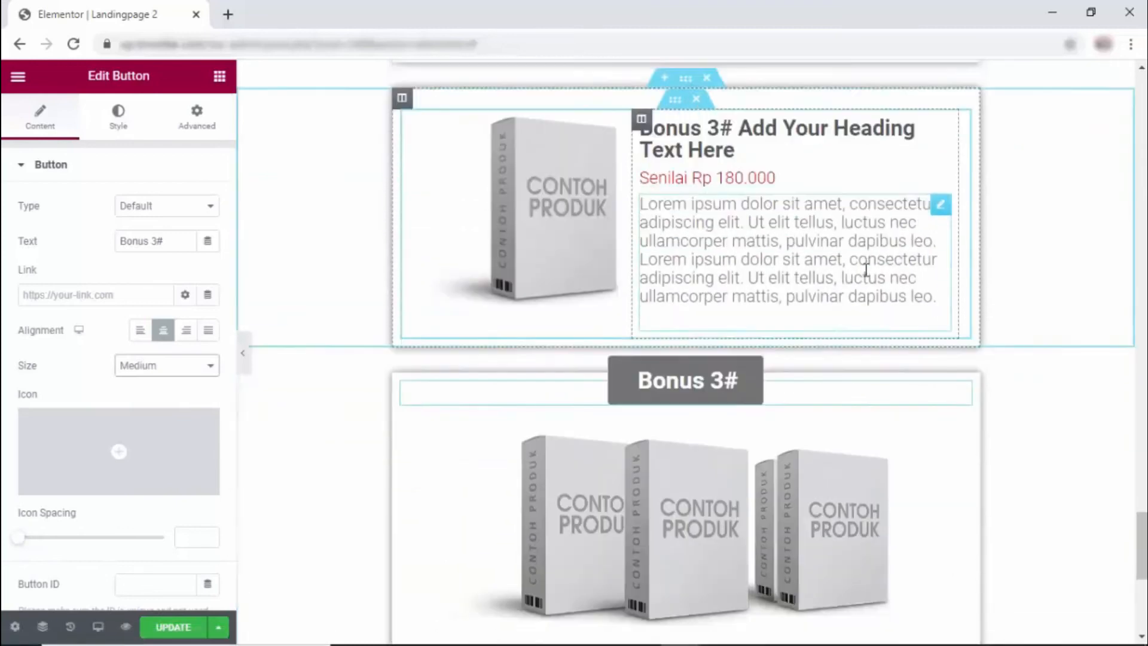
scroll(865, 270, down, 3)
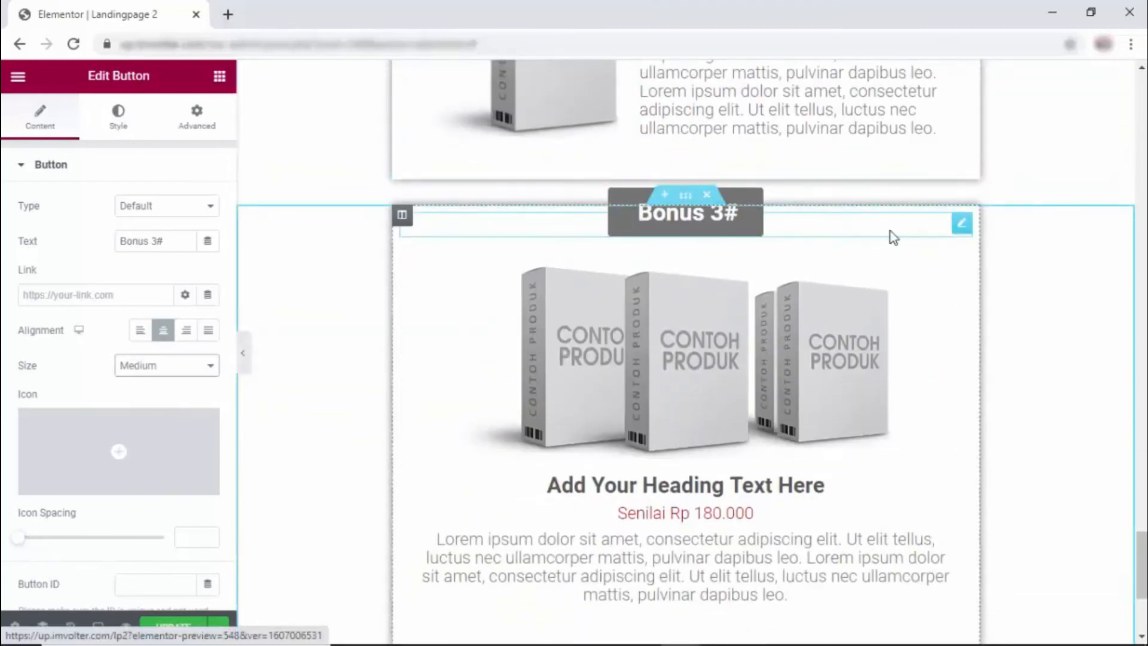
click(964, 223)
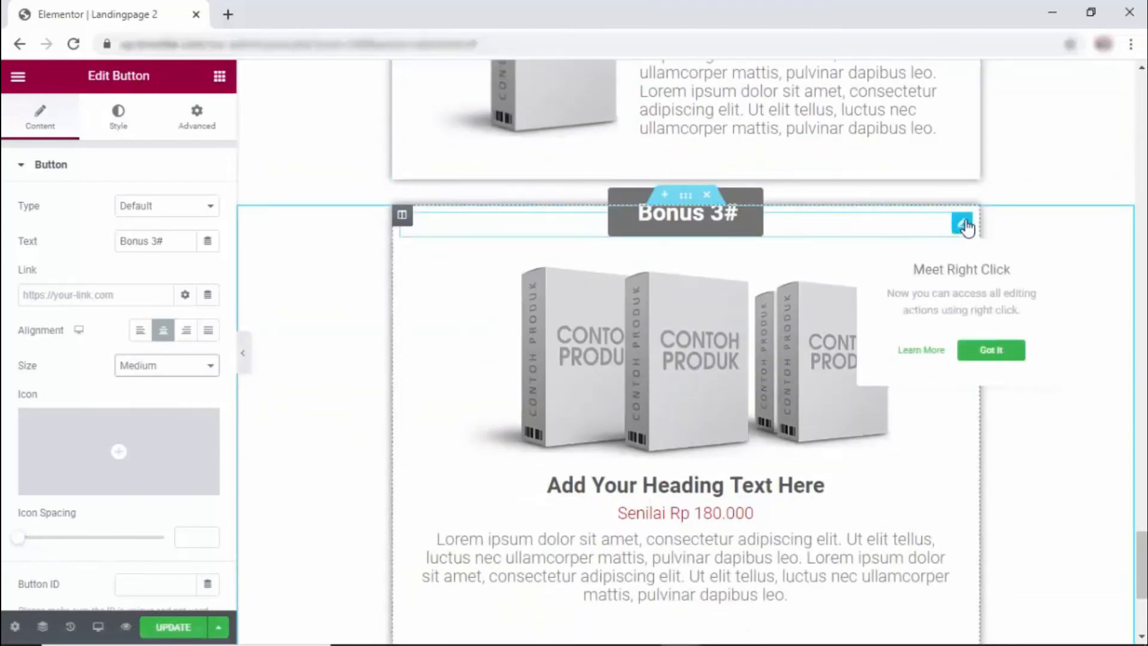
click(140, 330)
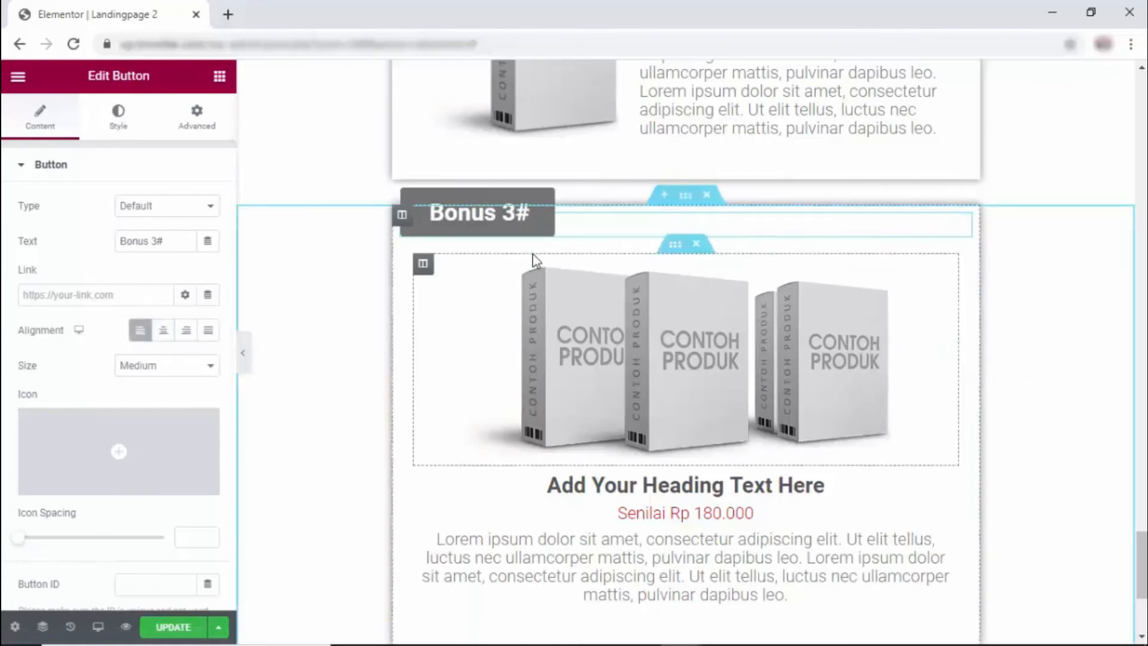
- Set the bottom margin of the image-and-text "Bonus 3#" section to 70 px
scroll(526, 180, up, 2)
scroll(688, 334, up, 6)
click(686, 331)
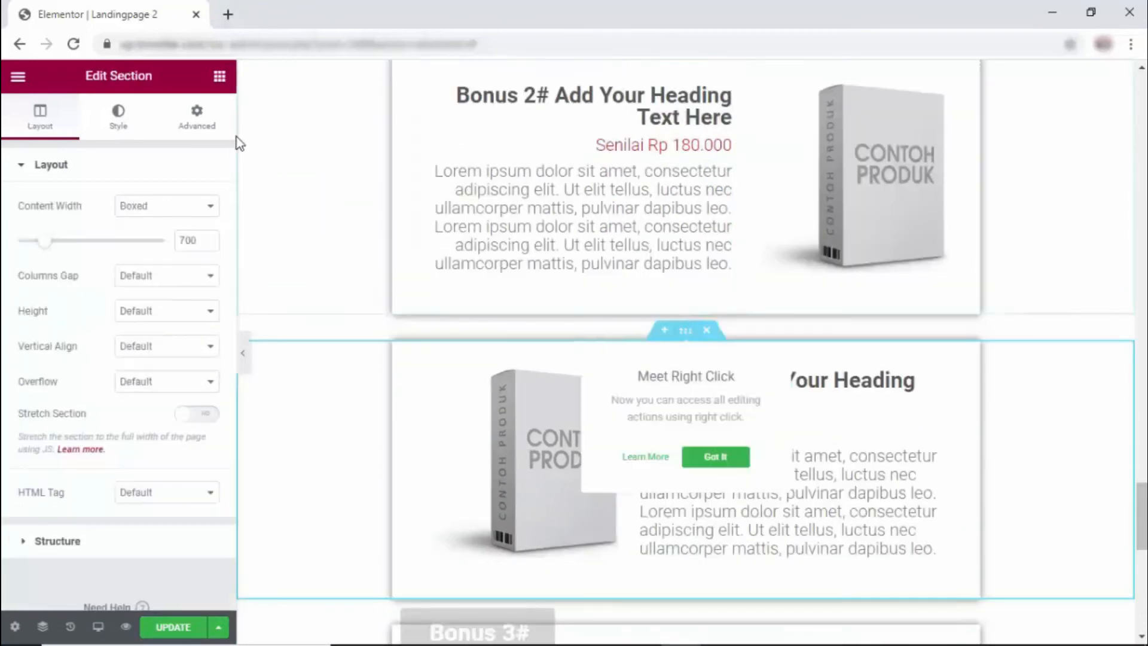
click(193, 115)
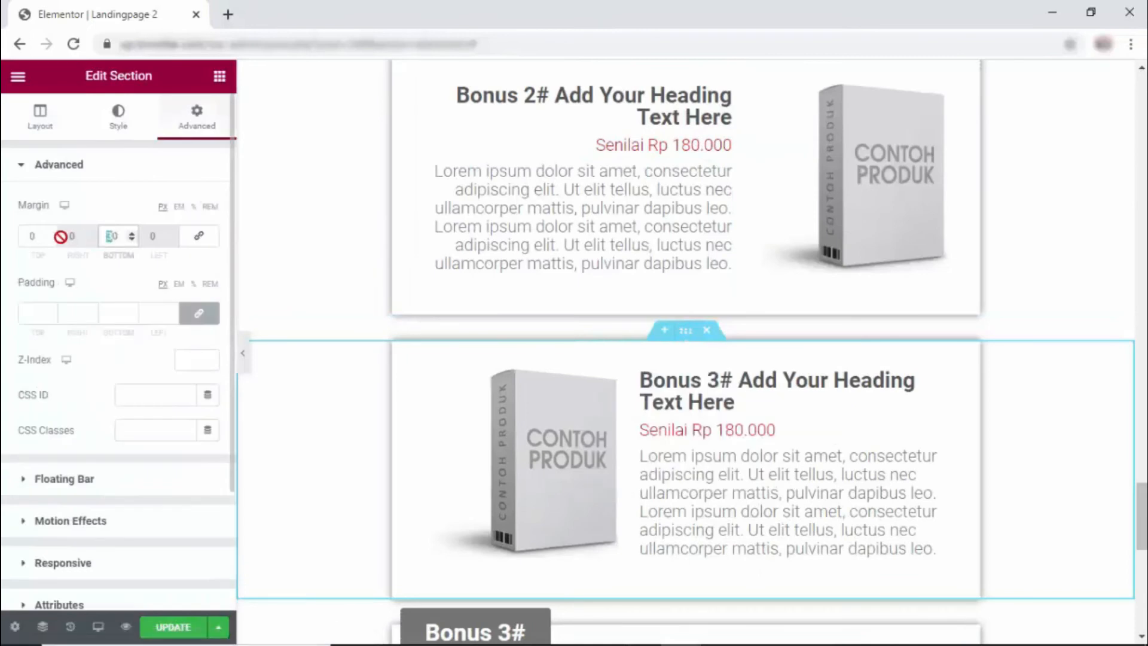
text(7)
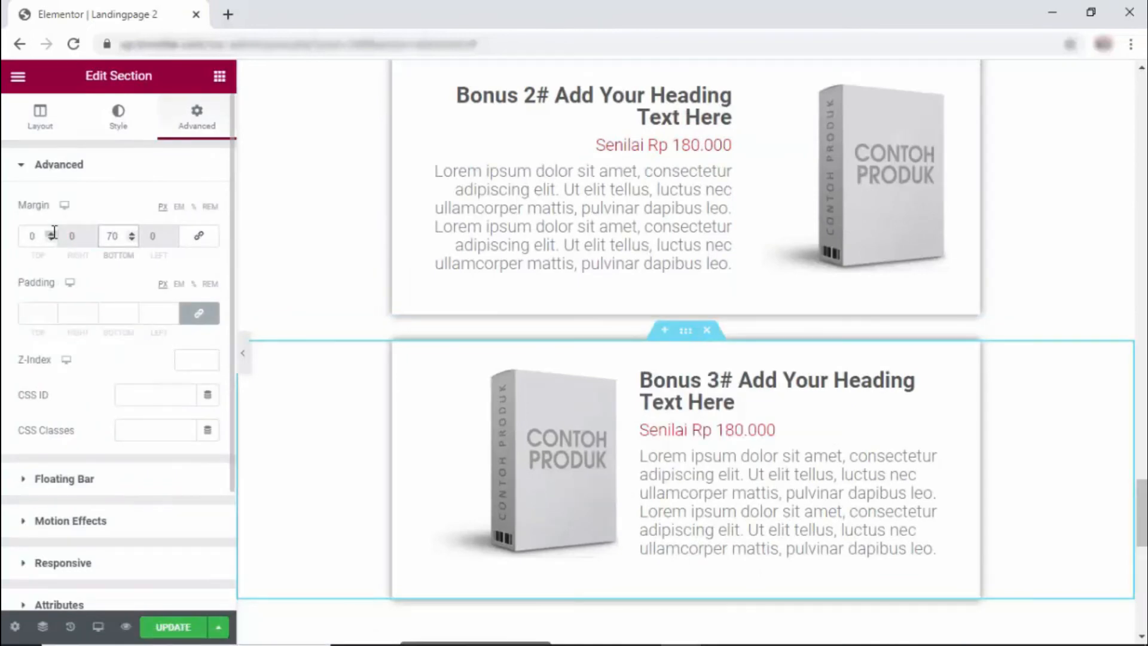
scroll(392, 350, down, 5)
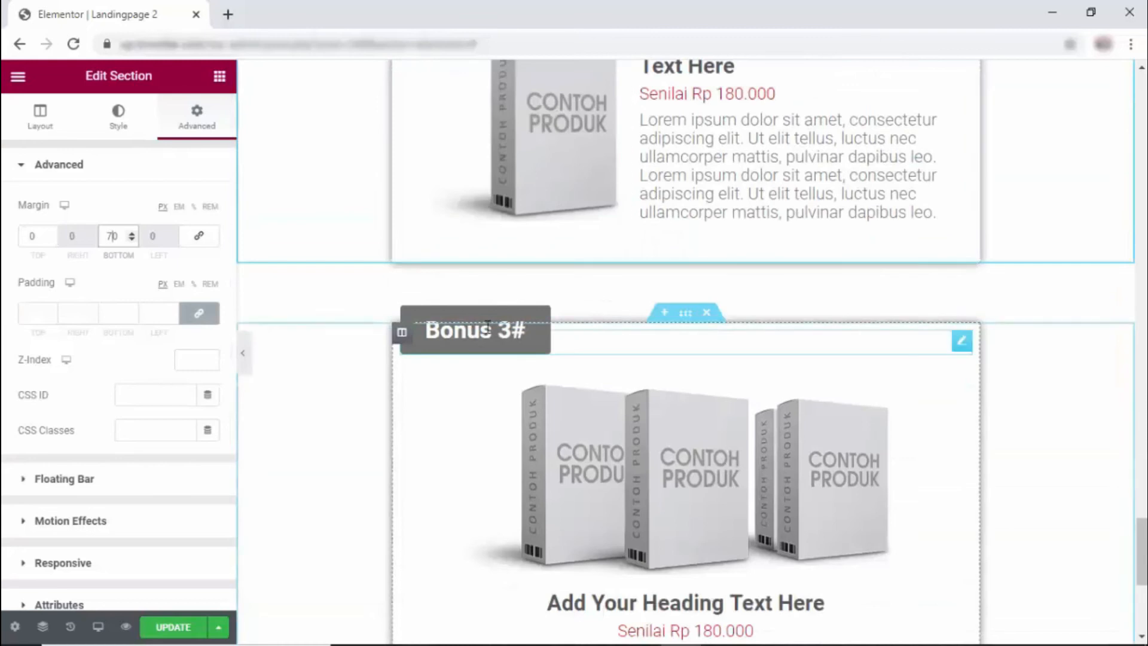
- Update the page and check the bonus sections in the page preview, returning to the editor
click(173, 627)
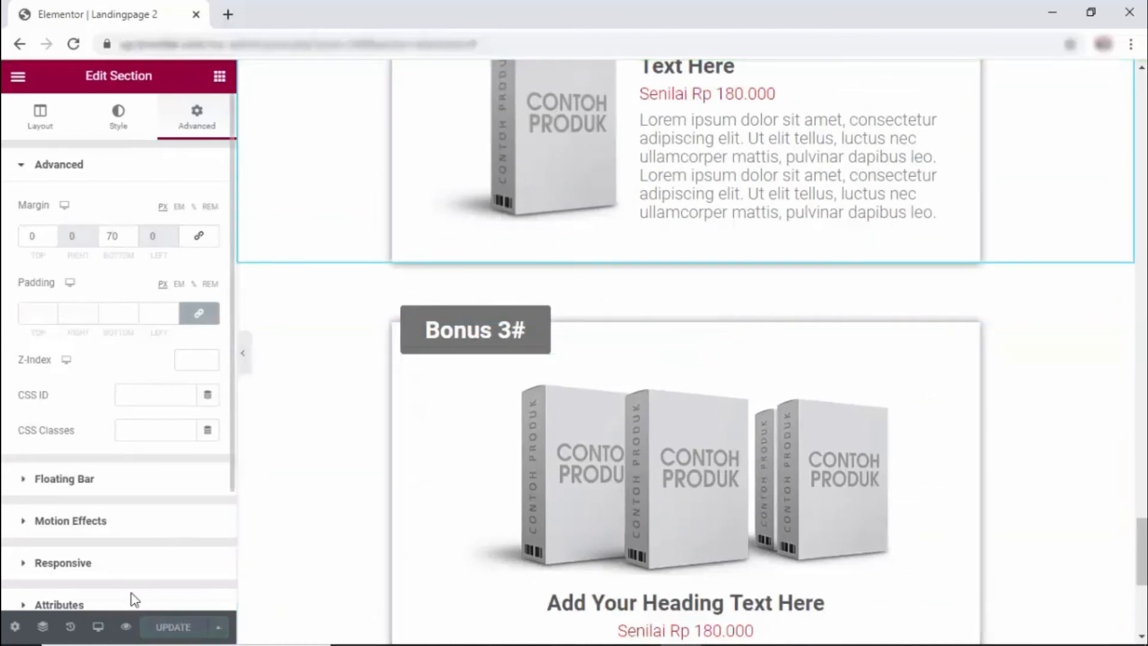
click(126, 626)
scroll(780, 230, down, 20)
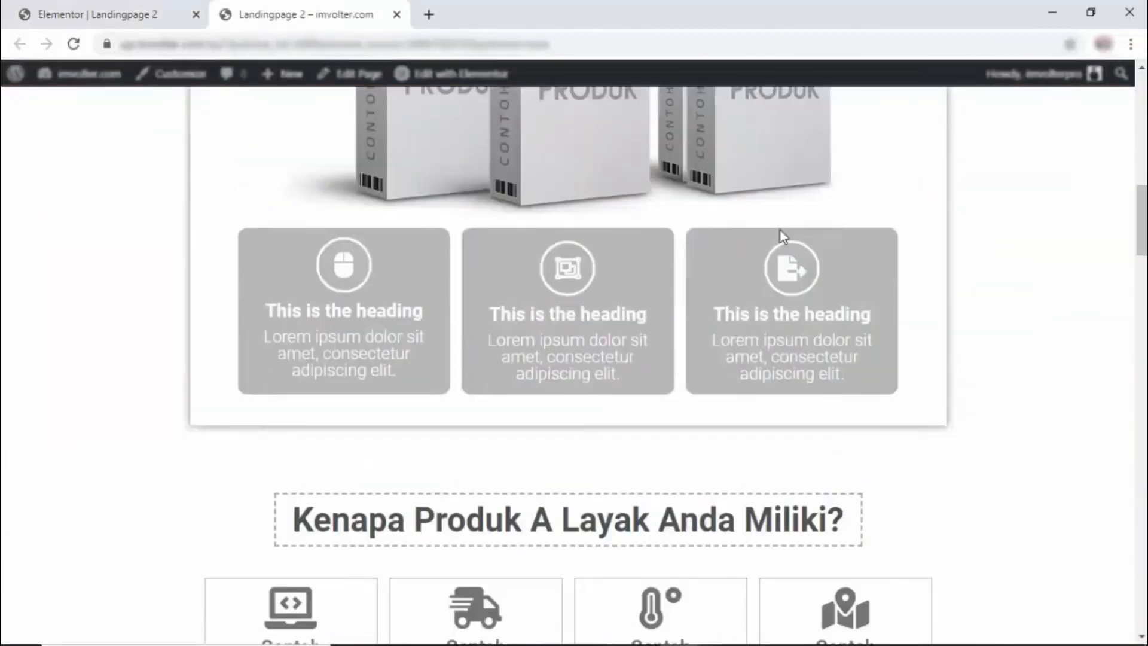
scroll(793, 224, down, 20)
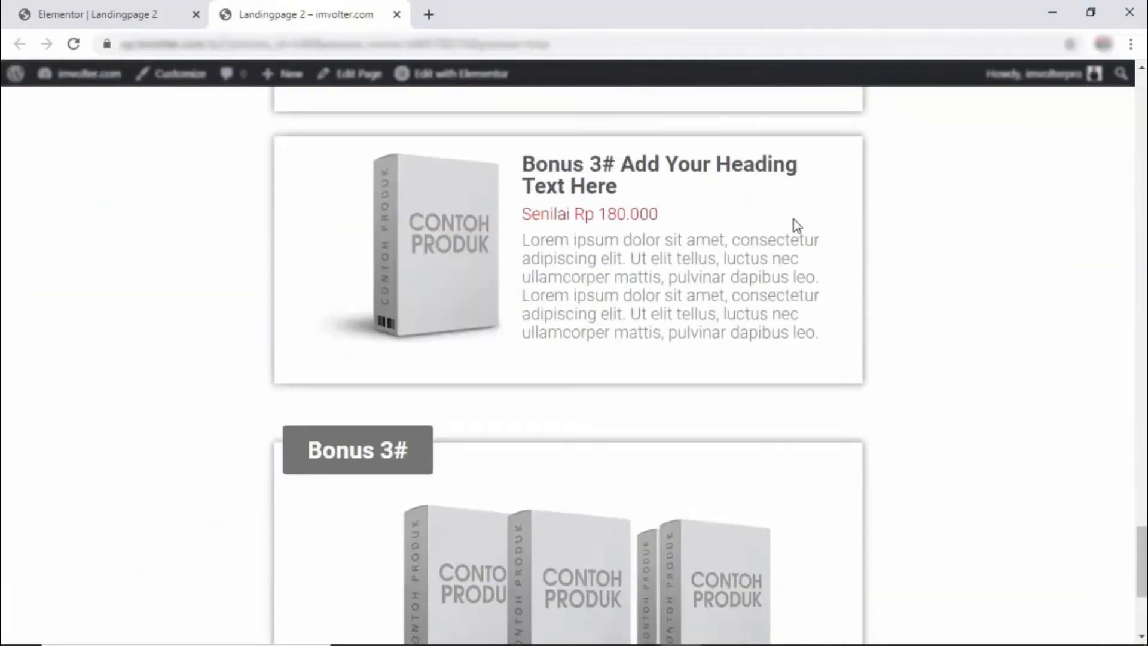
click(99, 15)
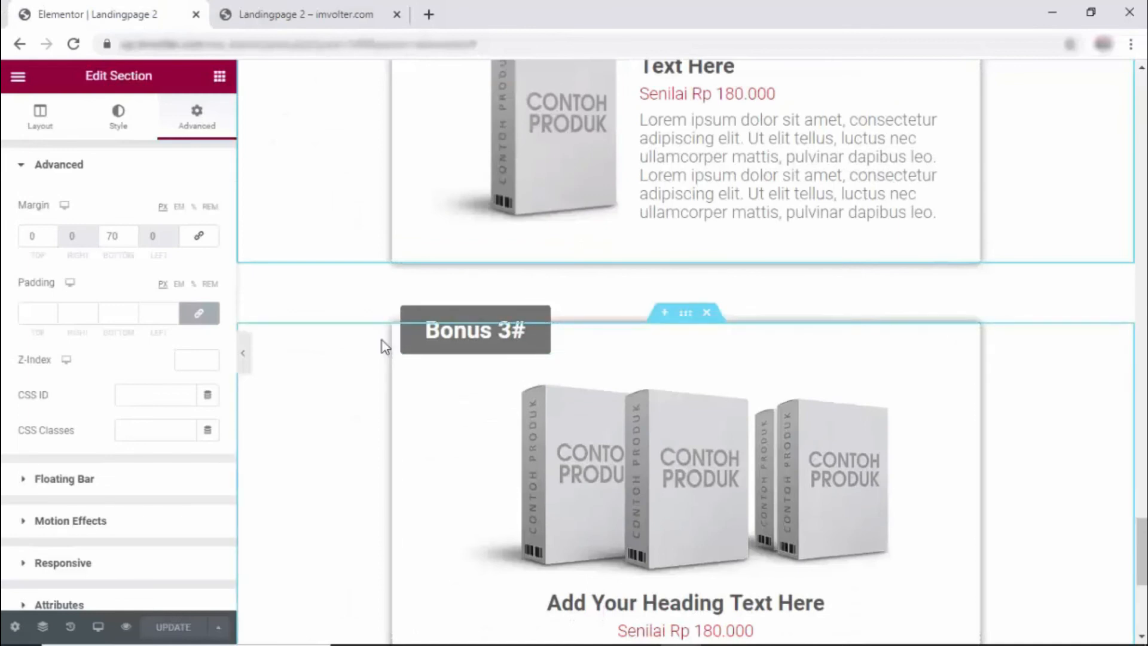
- Set the columns gap of the centered bonus section with the overlapping label to No Gap
click(687, 315)
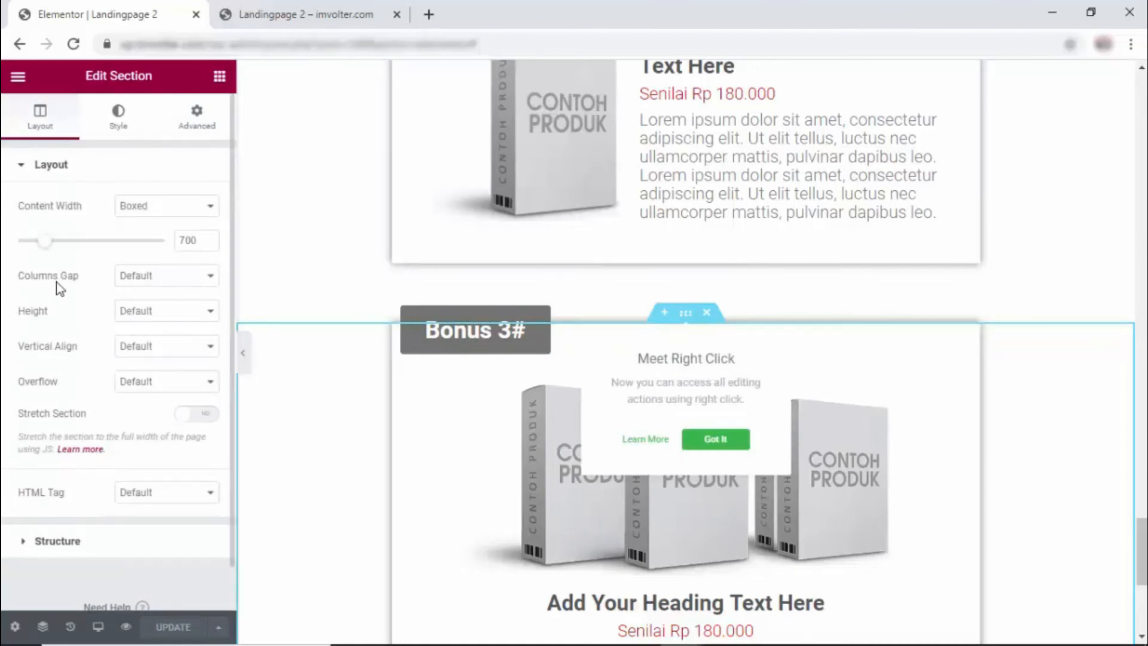
click(174, 286)
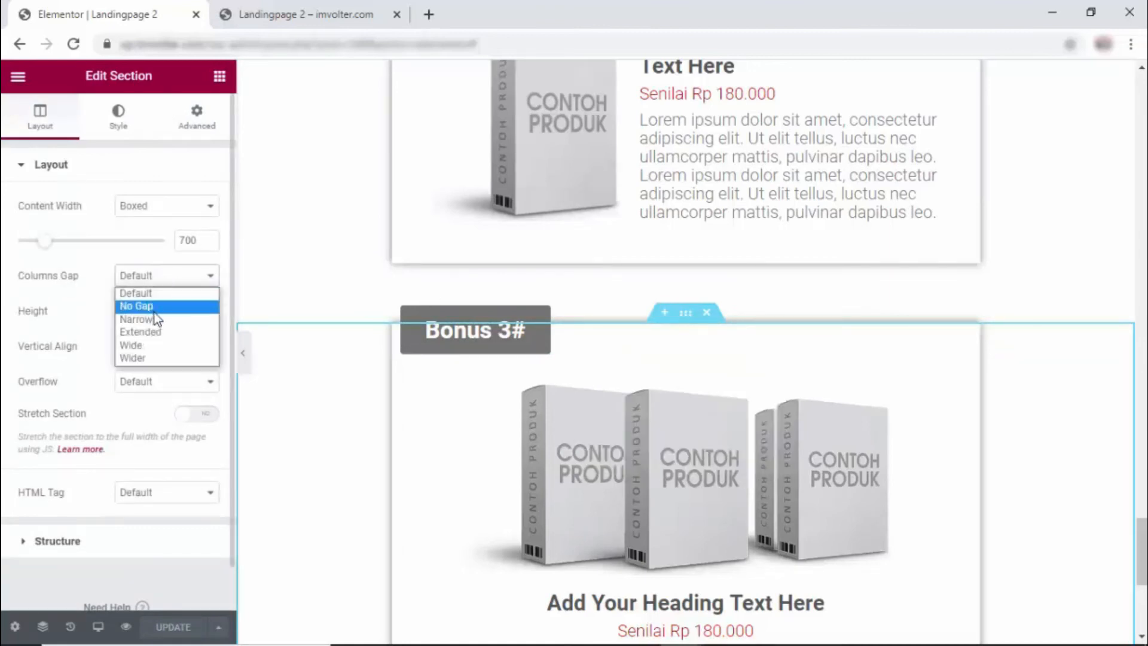
click(154, 312)
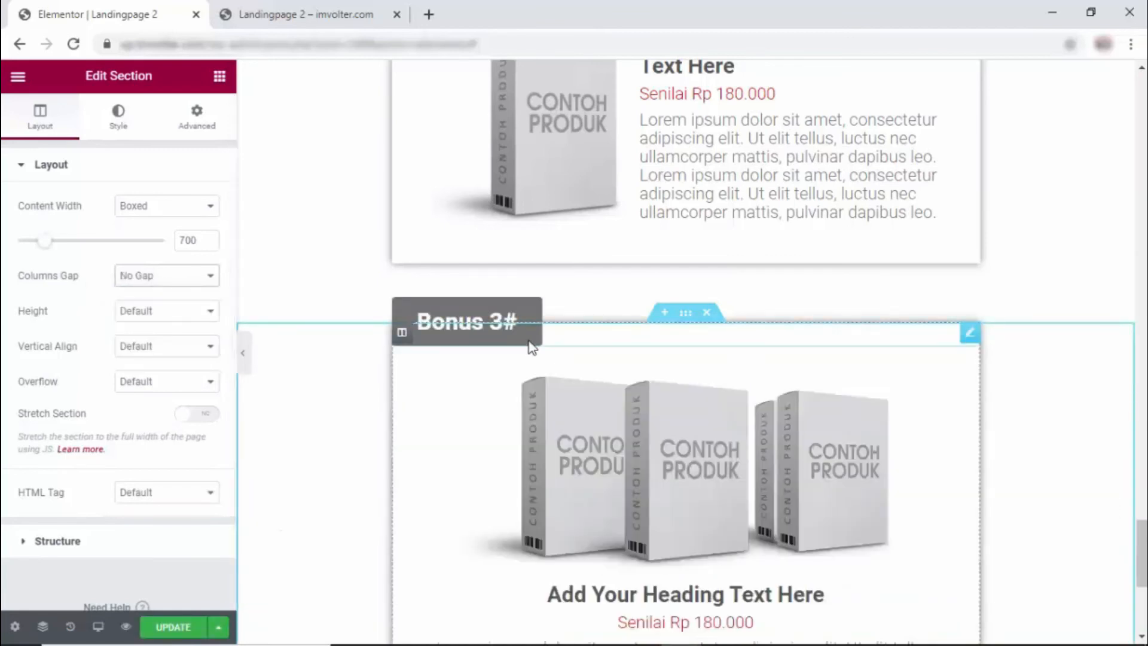
scroll(603, 346, down, 4)
scroll(959, 250, up, 3)
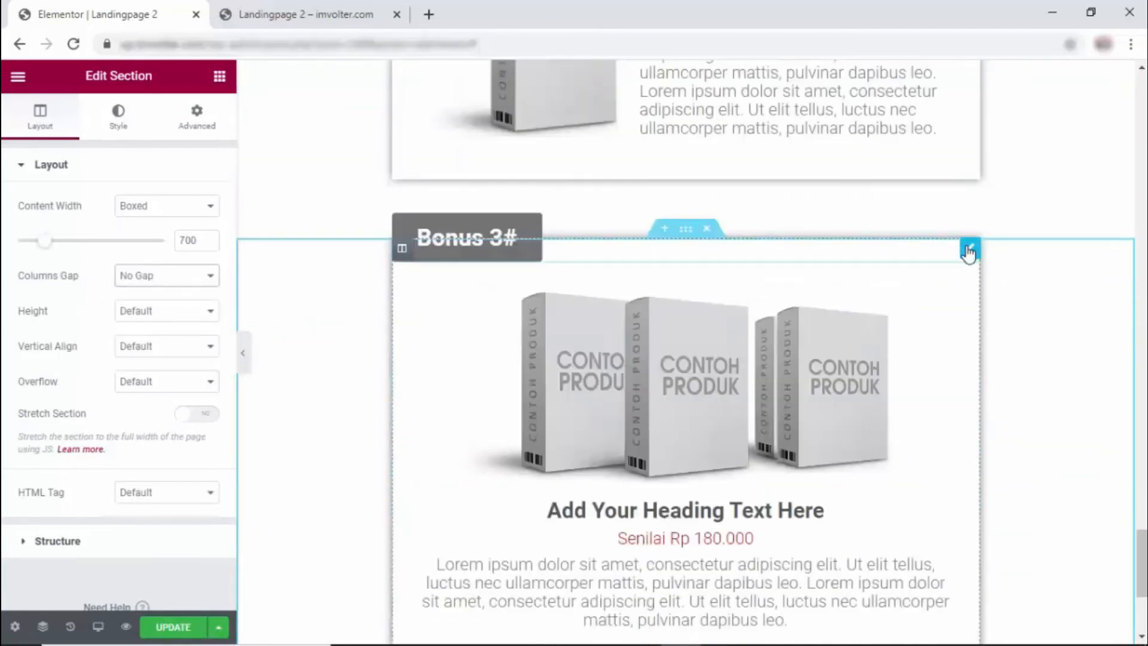
- Change the "Bonus 3#" button's normal background color to red #BA0808
click(969, 253)
click(119, 117)
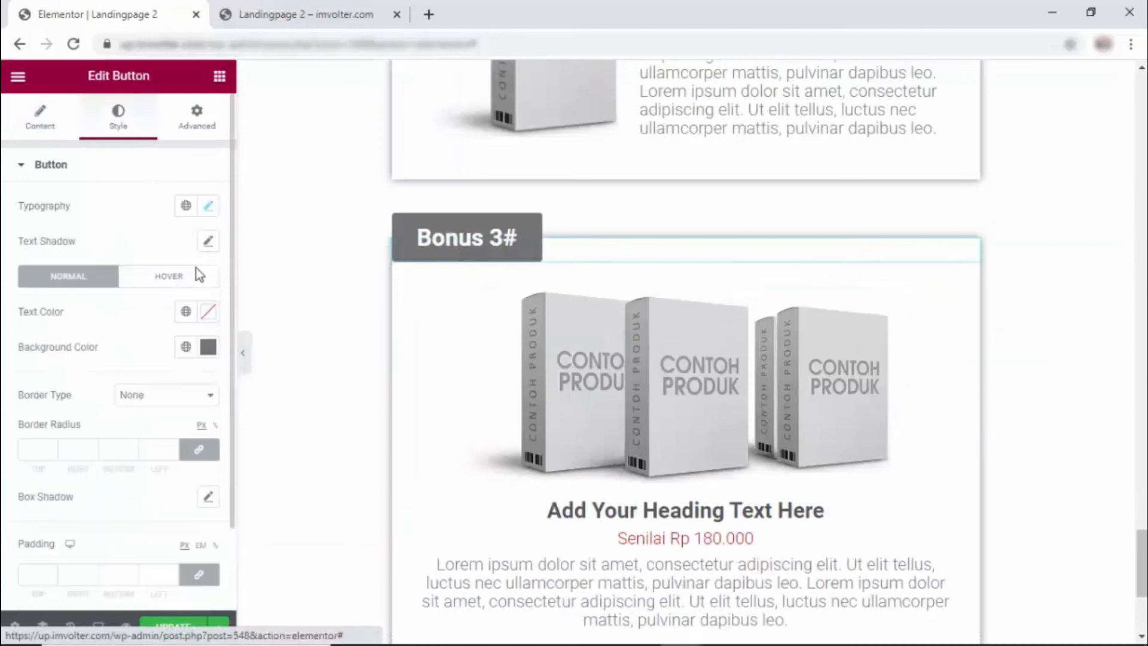
click(208, 347)
click(305, 446)
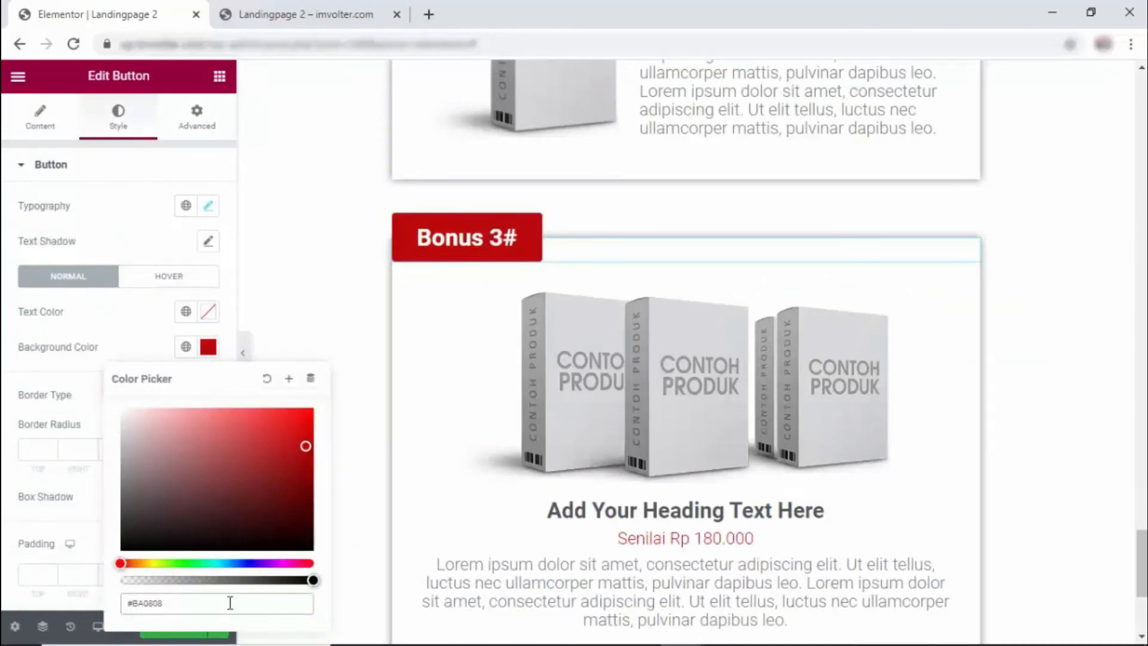
click(209, 348)
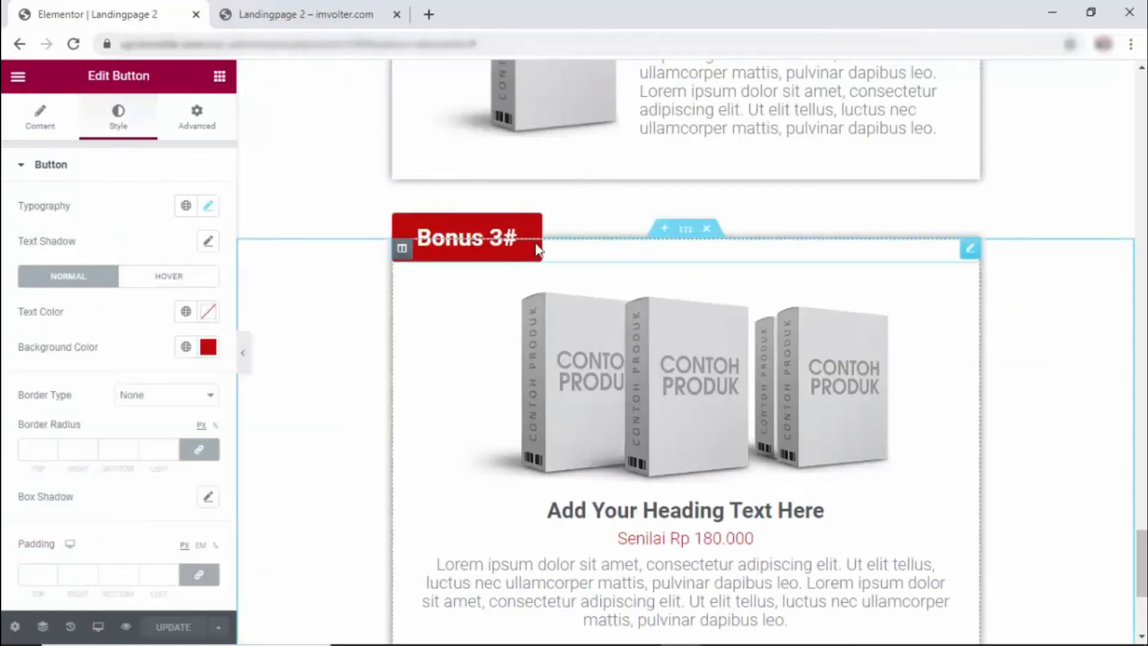
- Find the Gift icon in the icon library and insert it into the "Bonus 3#" button
click(40, 117)
click(117, 446)
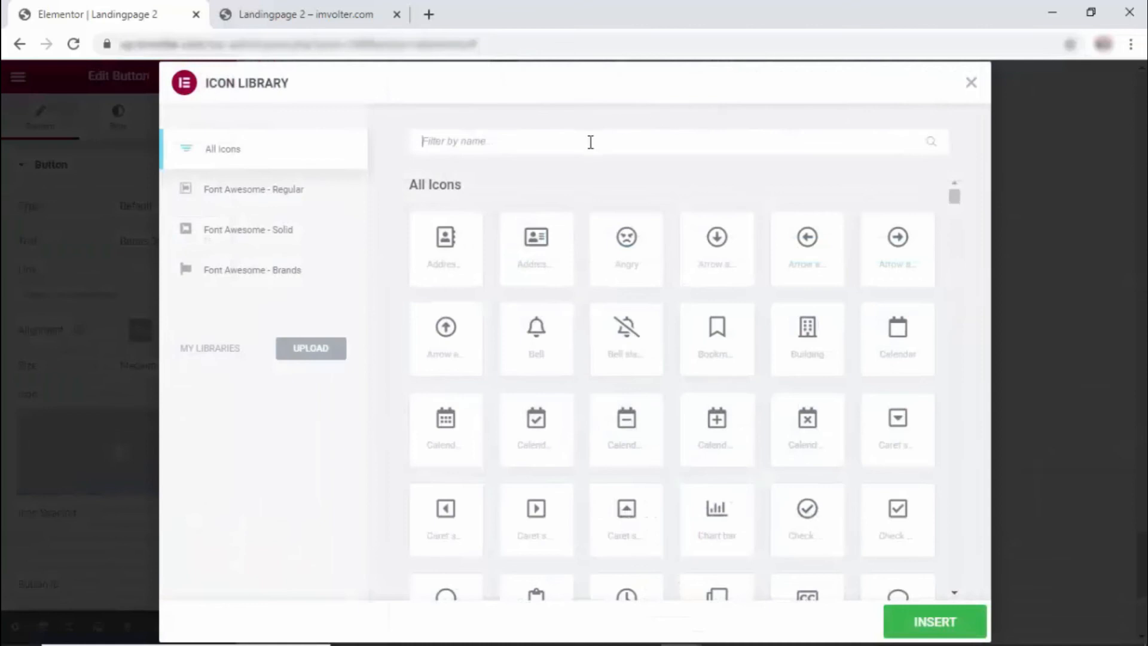
text(g)
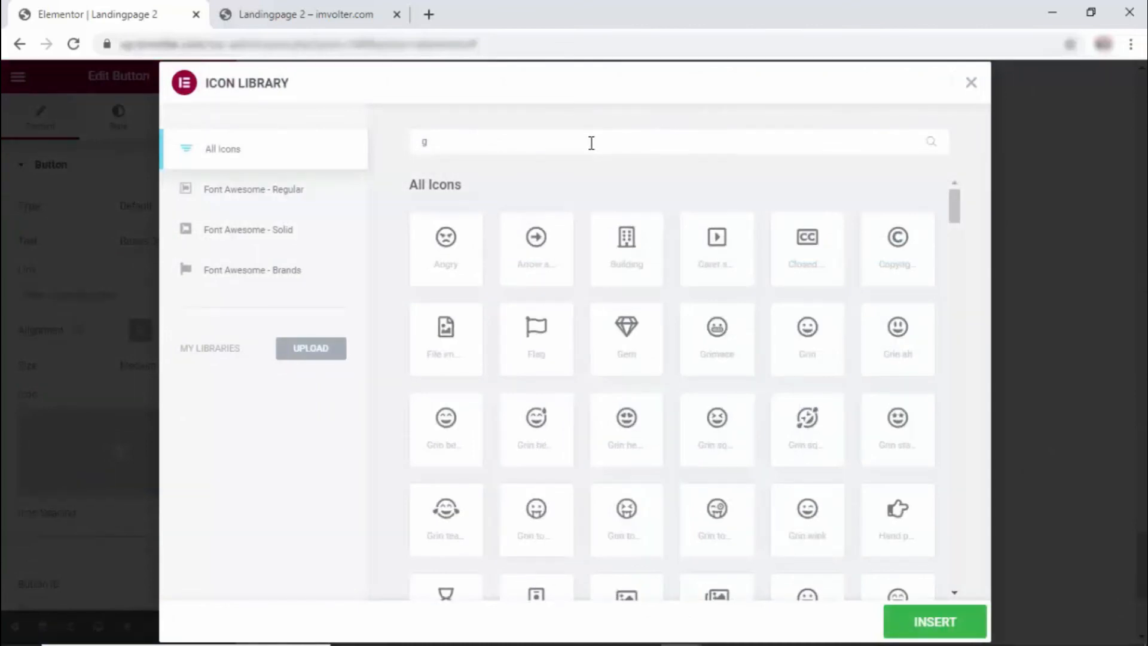
text(ift)
click(442, 257)
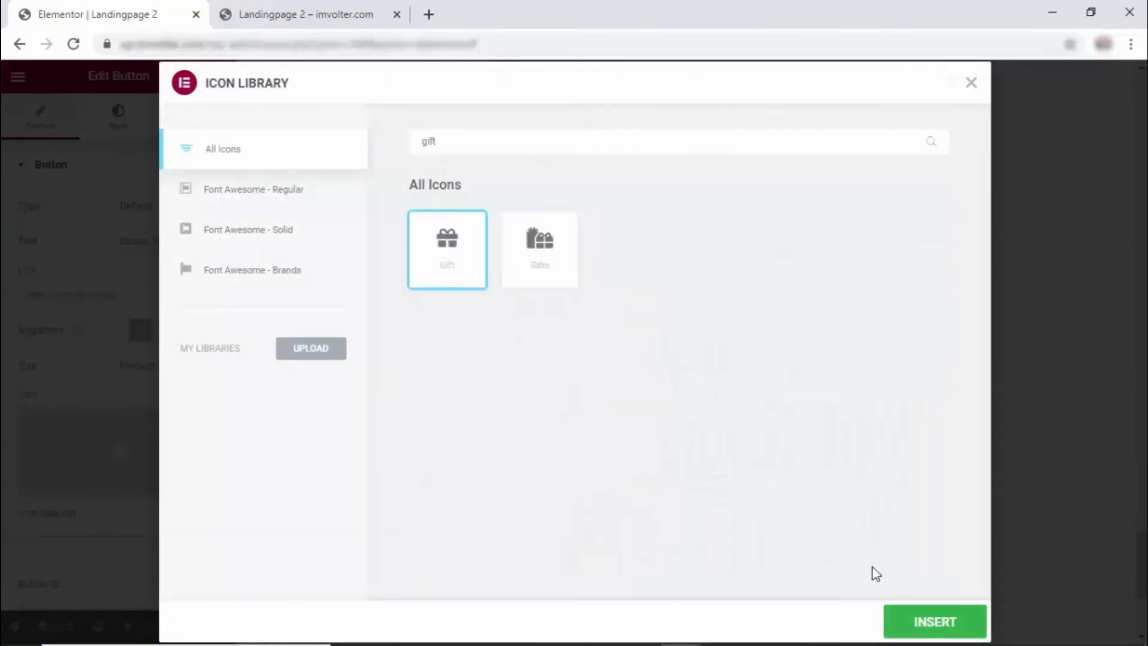
click(934, 622)
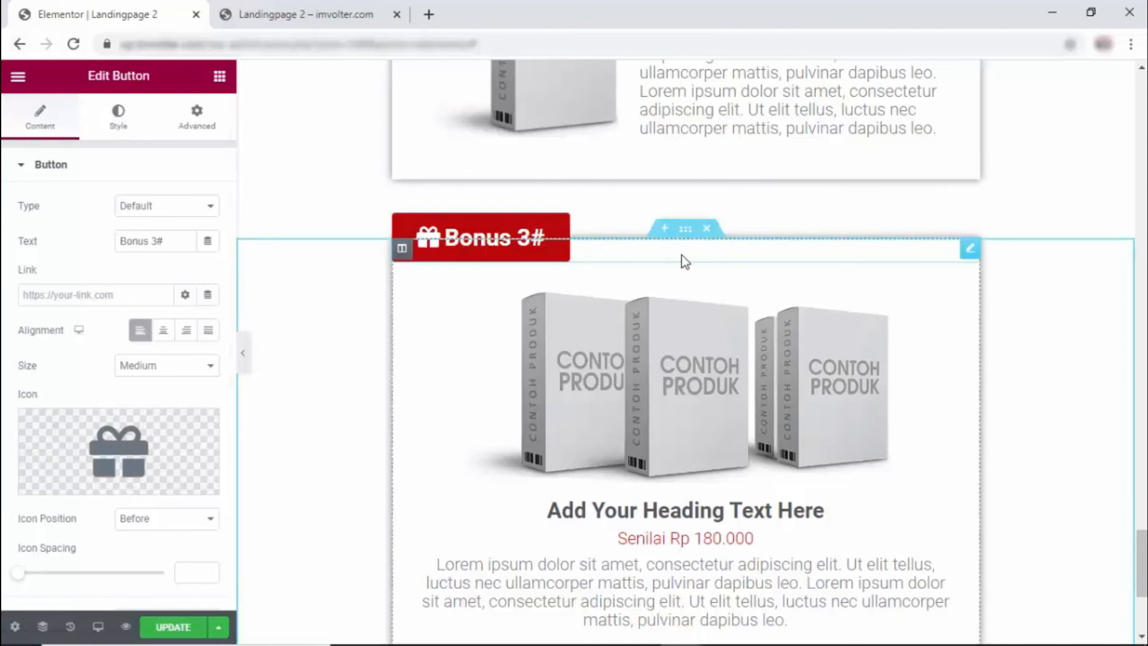
- Set the "Bonus 3#" button's hover background color to a dark red
click(101, 130)
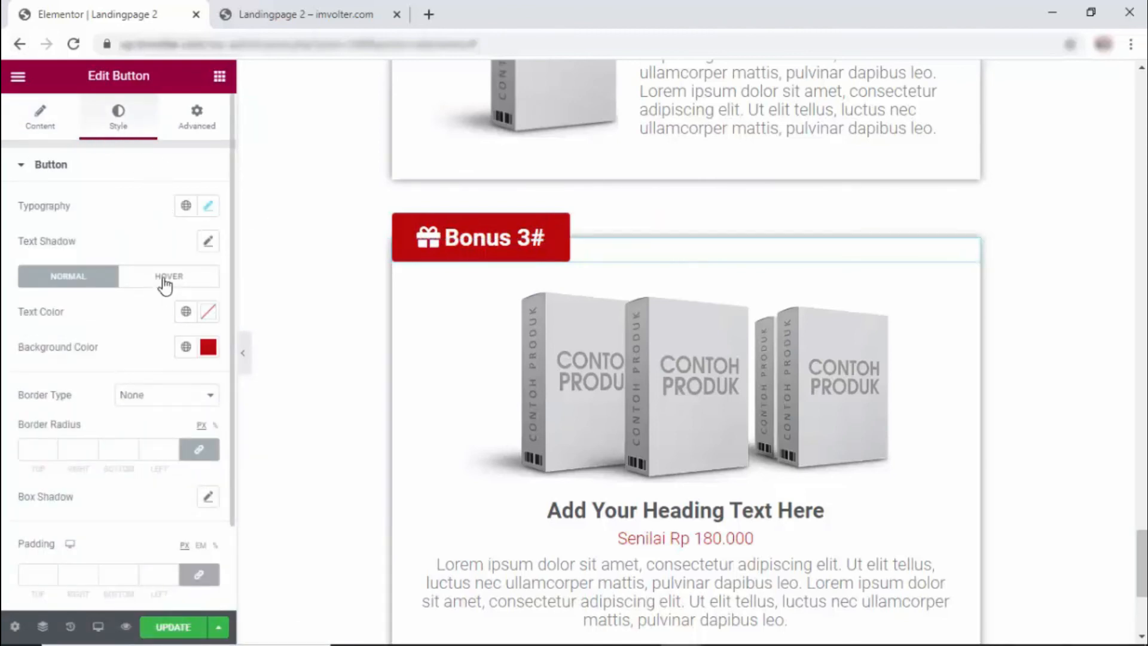
click(166, 279)
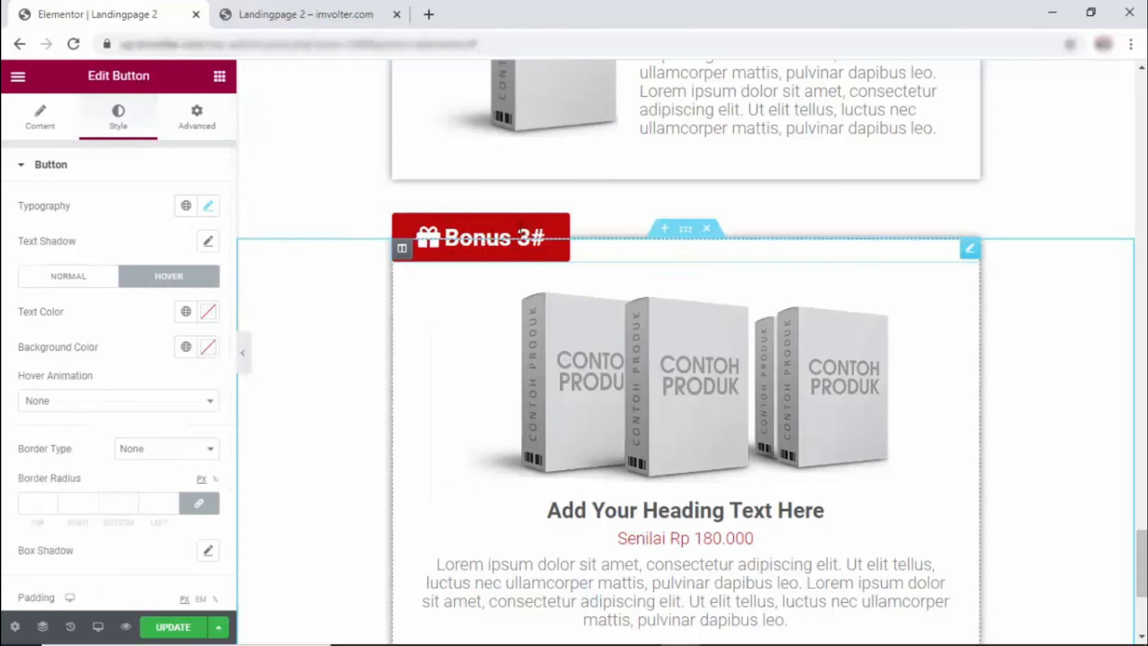
click(207, 354)
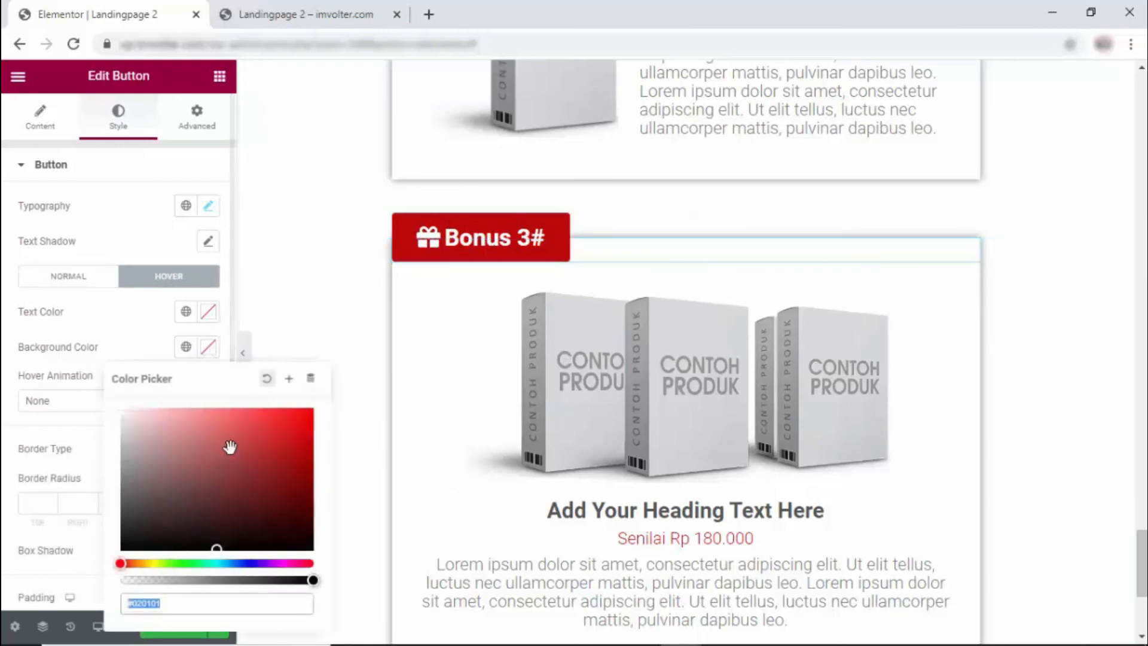
click(301, 501)
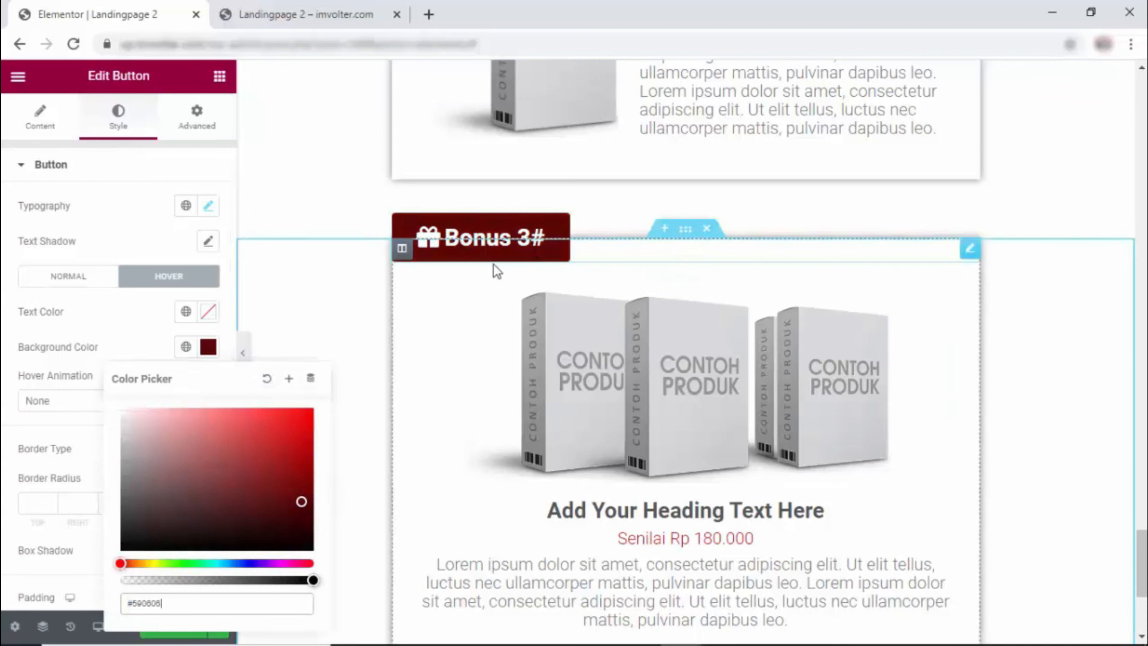
click(293, 466)
click(220, 323)
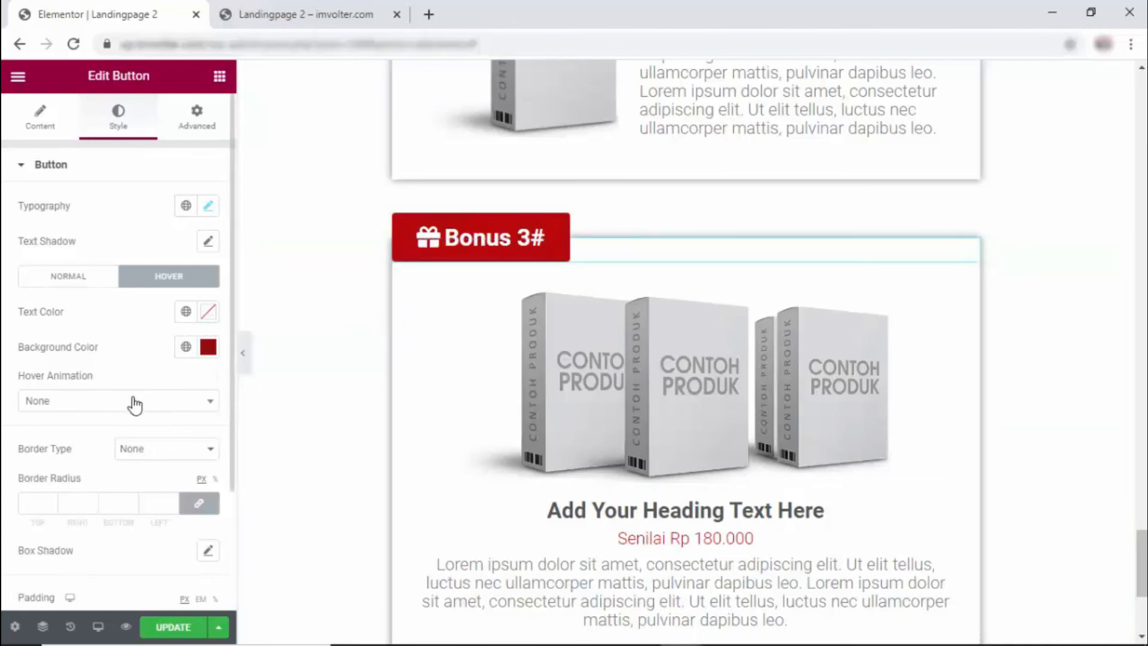
- Set the "Bonus 3#" button's border radius to 0 px on all corners
scroll(539, 359, up, 1)
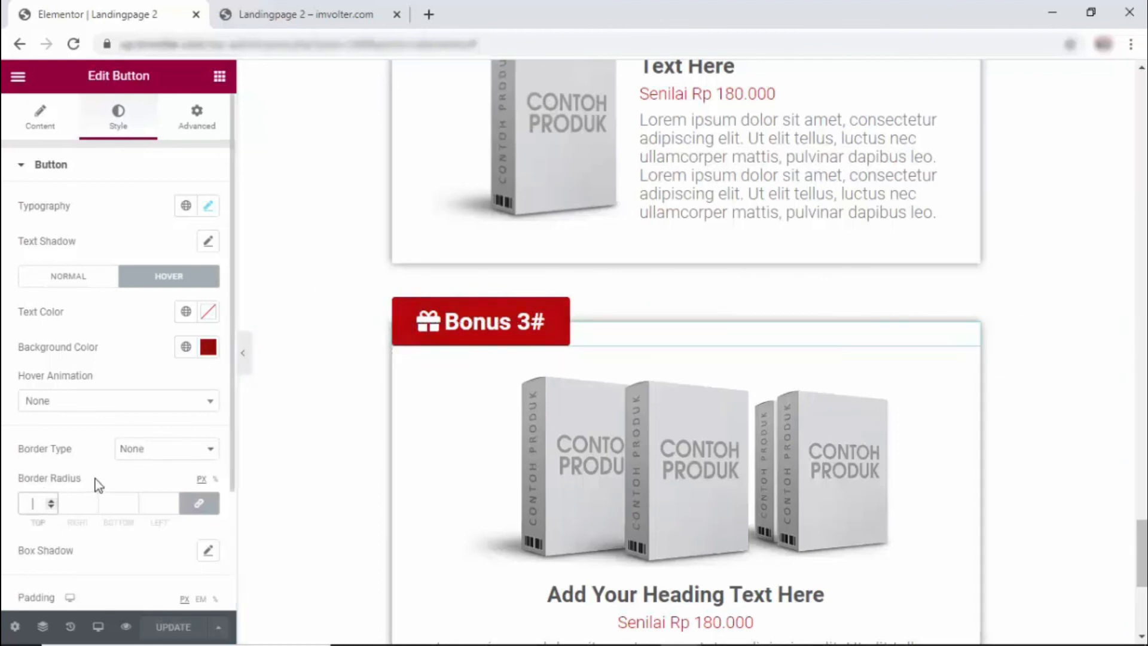
text(0)
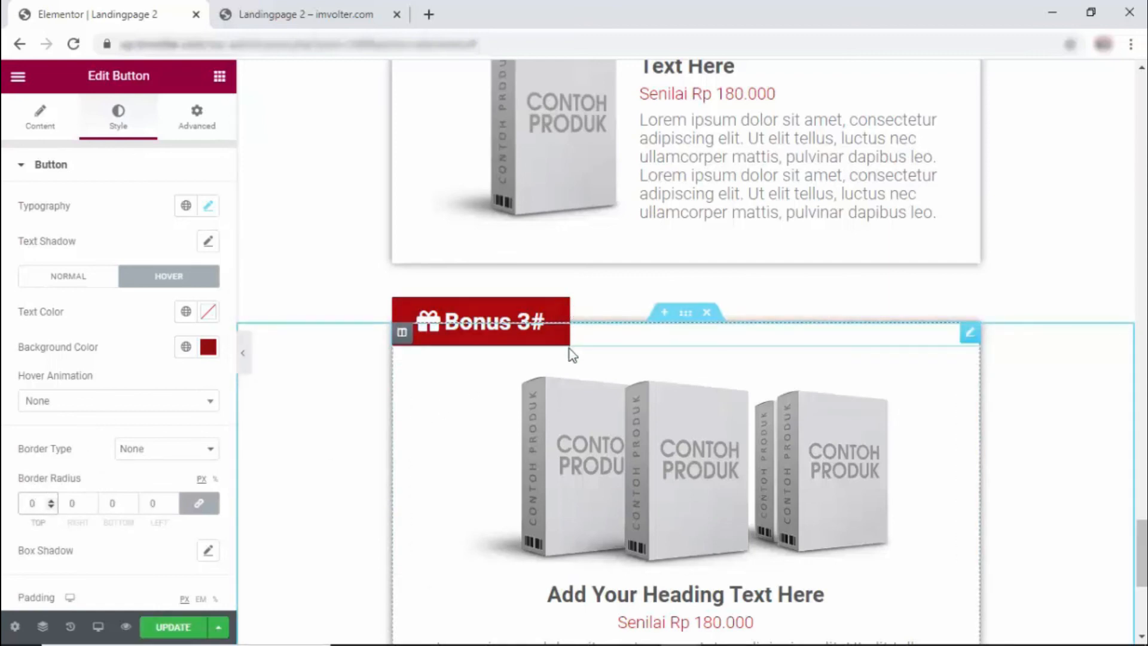
click(741, 210)
scroll(918, 361, up, 10)
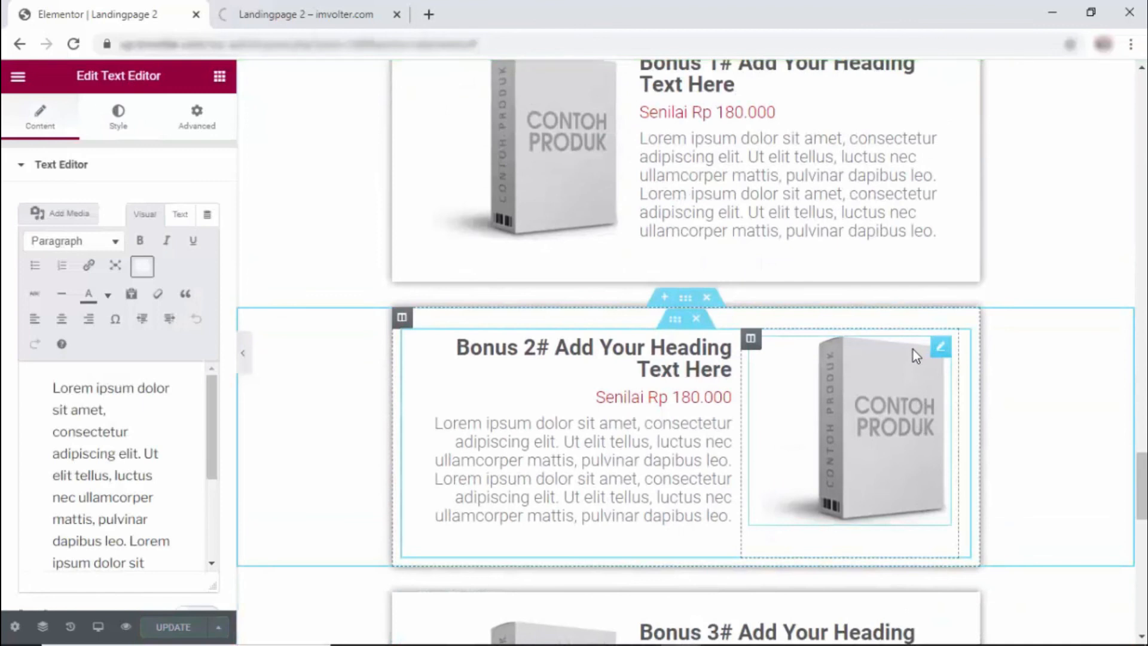
scroll(913, 349, up, 4)
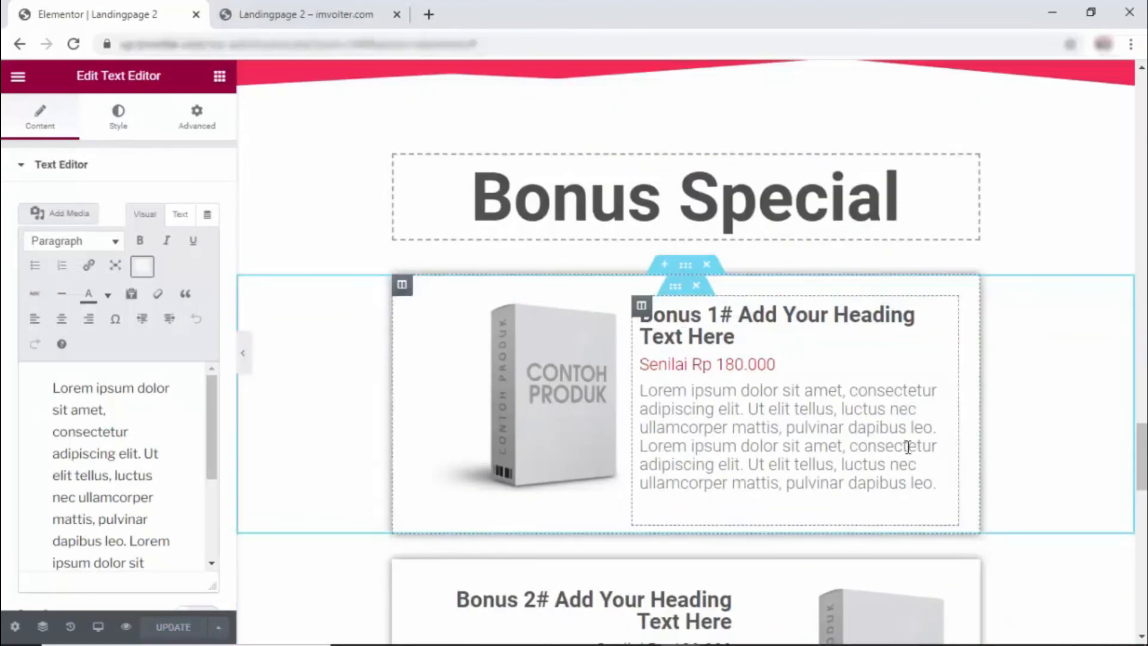
scroll(907, 448, down, 3)
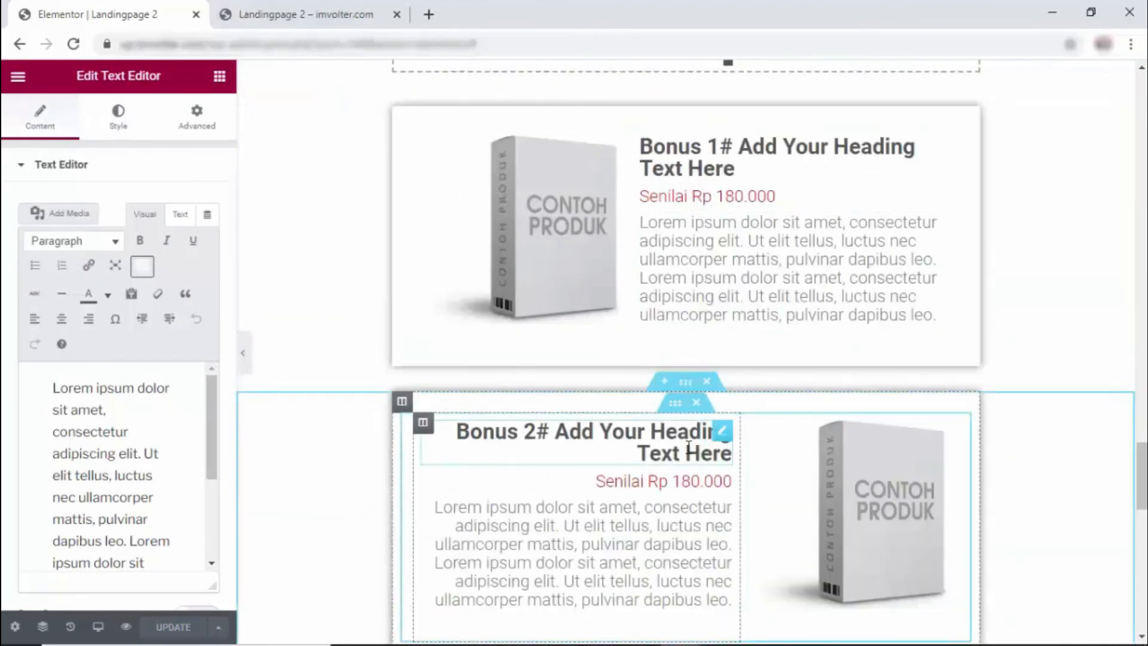
scroll(688, 445, down, 5)
scroll(692, 448, down, 6)
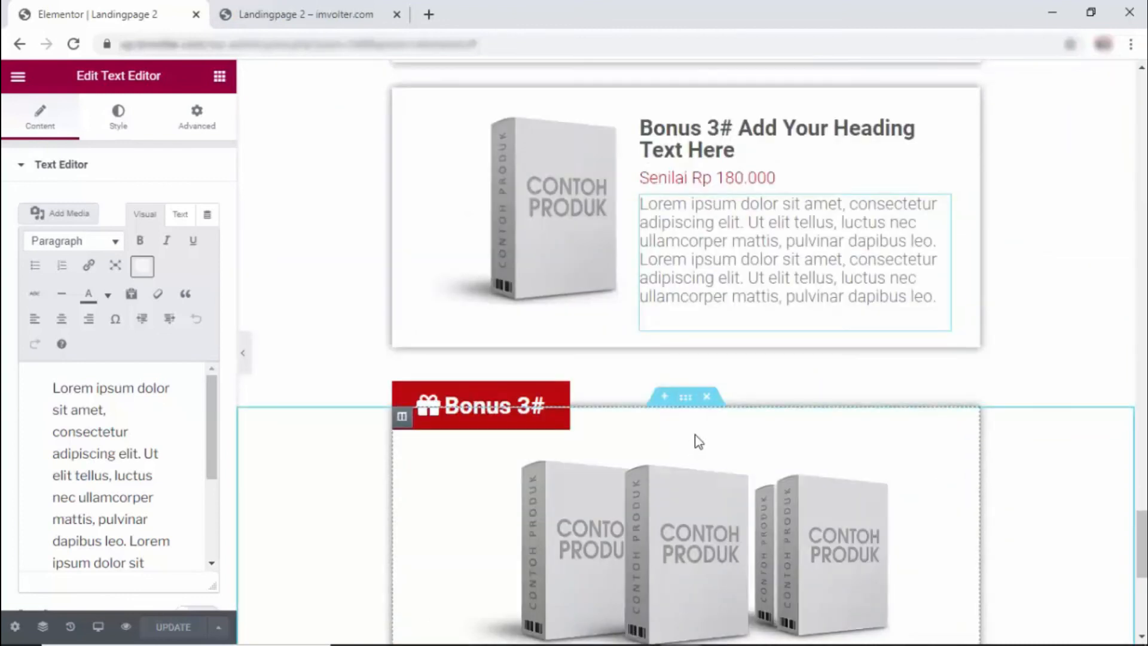